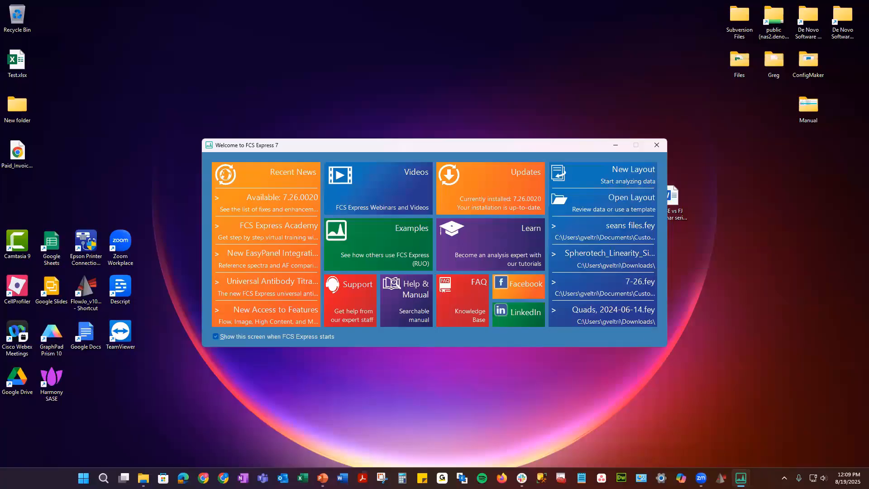
- Bring up the untitled FCS Express layout and examine its editing commands and the plot, heat map and chart types available for insertion
mouse_move(741, 478)
click(763, 449)
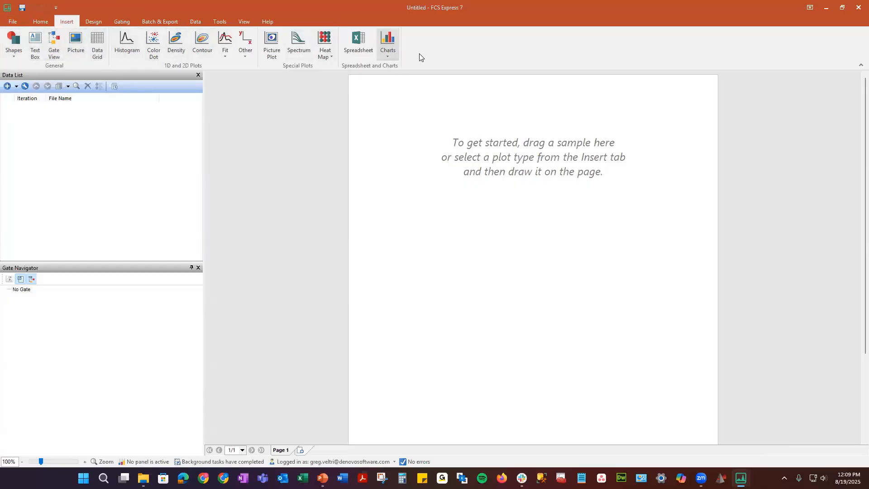
click(40, 21)
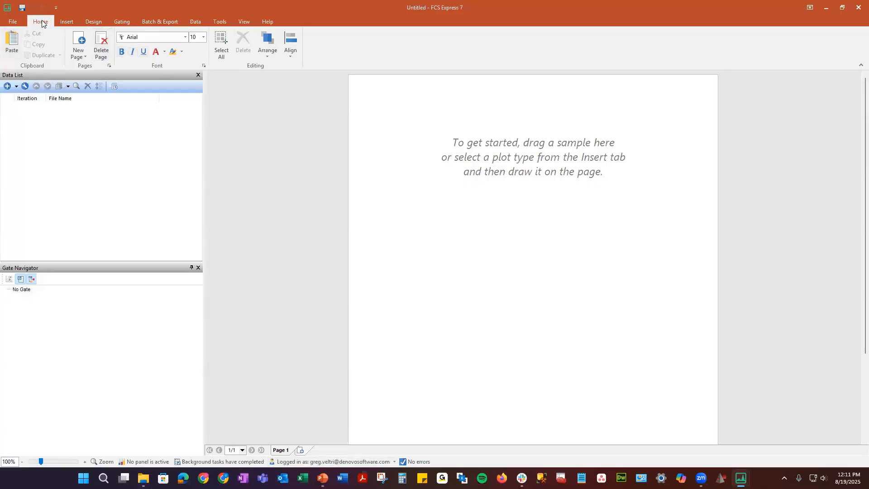
click(67, 23)
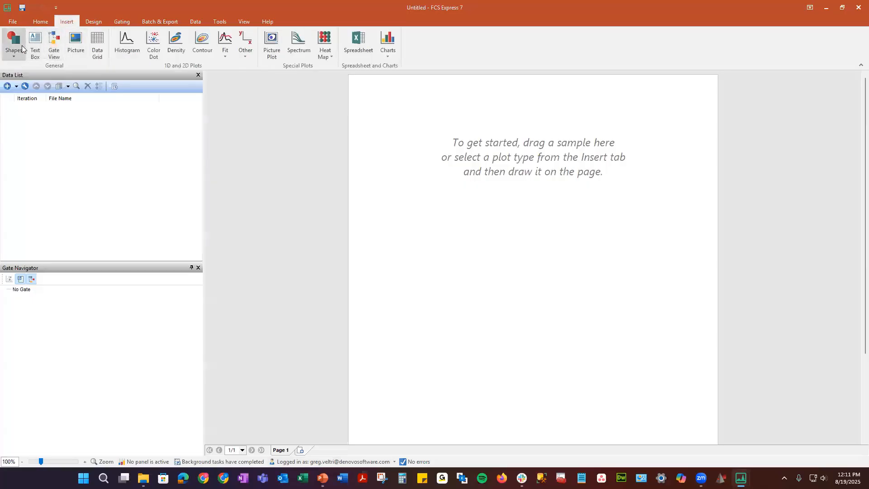
click(59, 45)
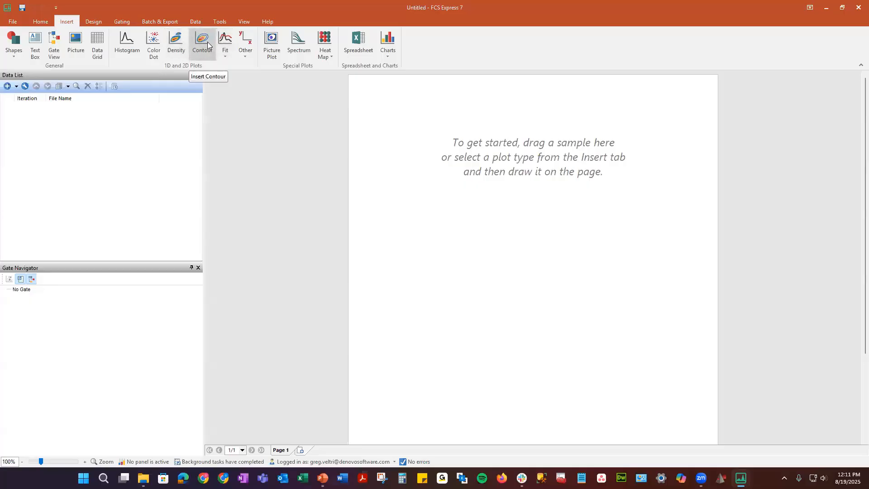
click(226, 52)
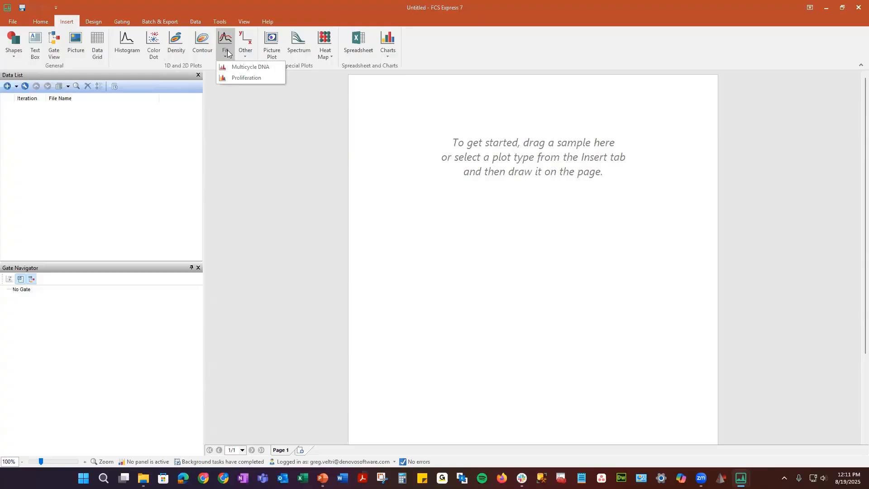
click(249, 54)
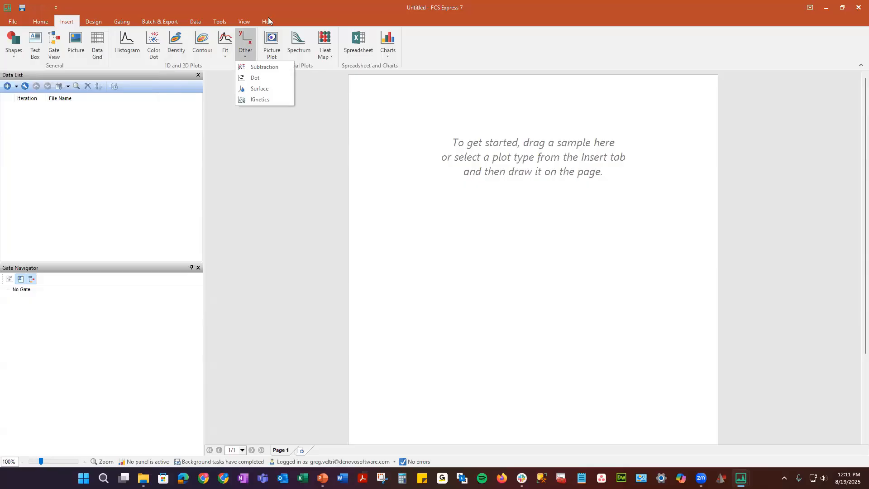
click(281, 27)
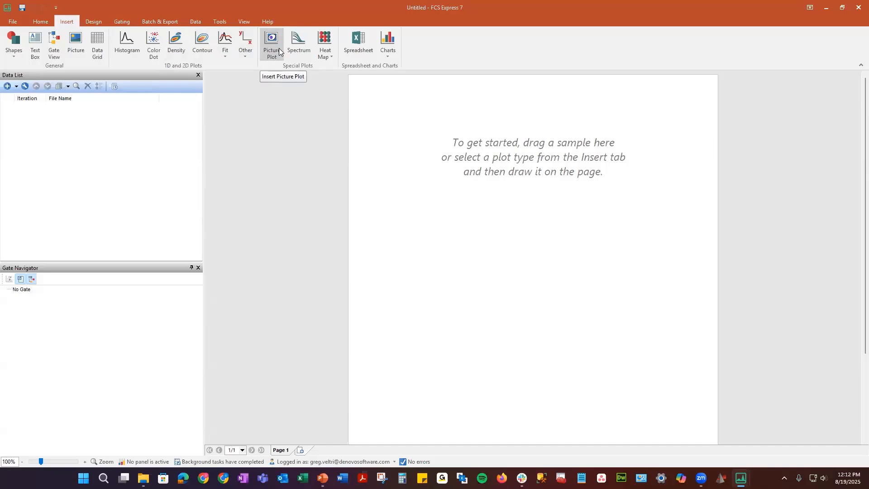
click(332, 55)
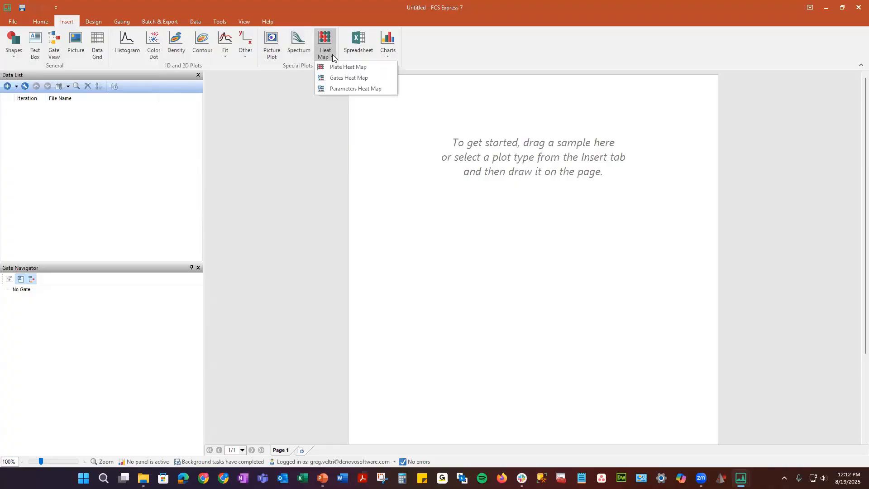
click(390, 54)
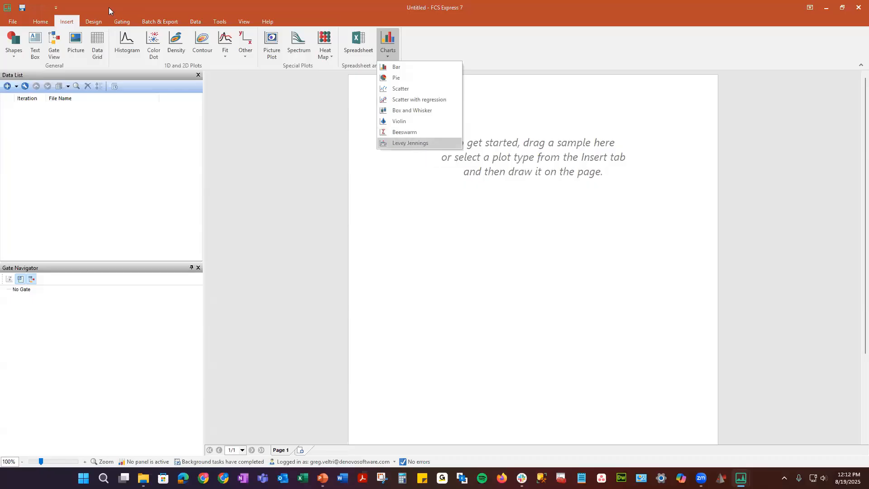
- Change the page orientation of the blank layout to landscape
click(96, 20)
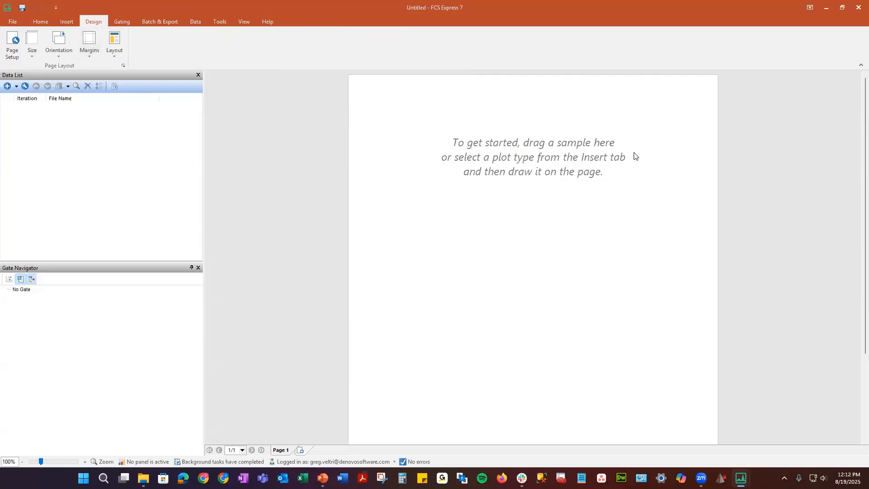
click(59, 51)
click(59, 95)
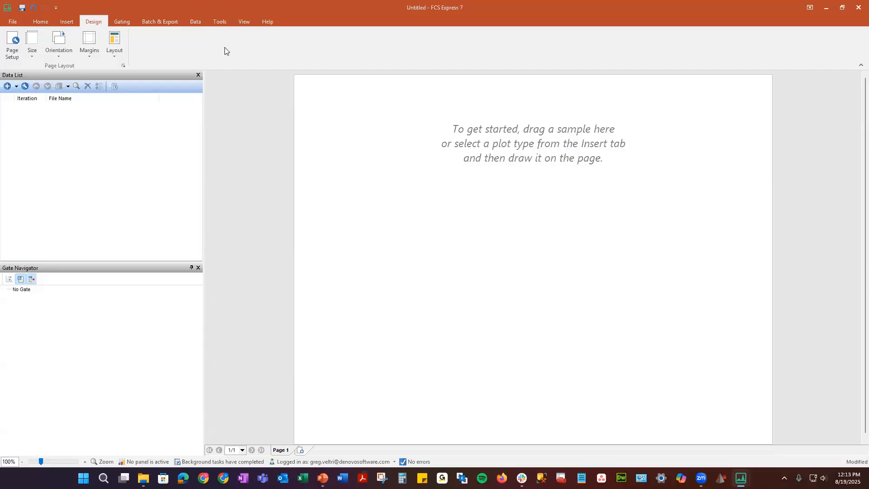
- Review the available commands for gating, batch export, data handling, tools and view settings
click(131, 23)
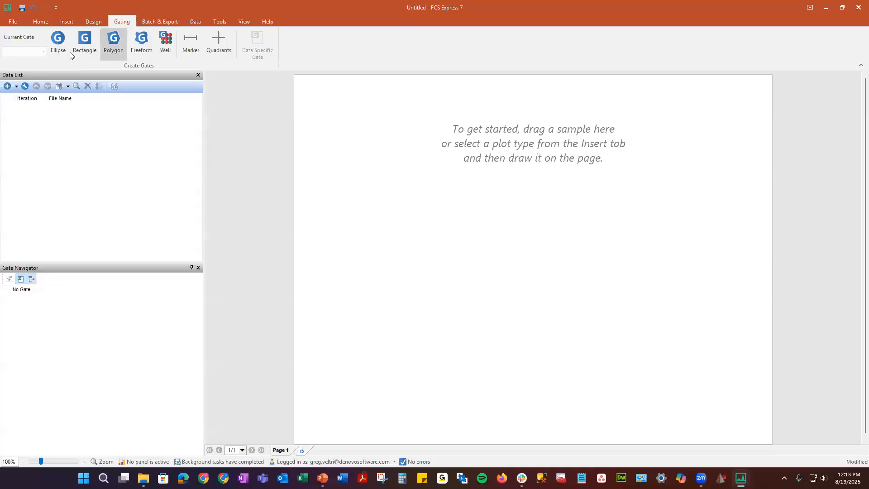
click(56, 58)
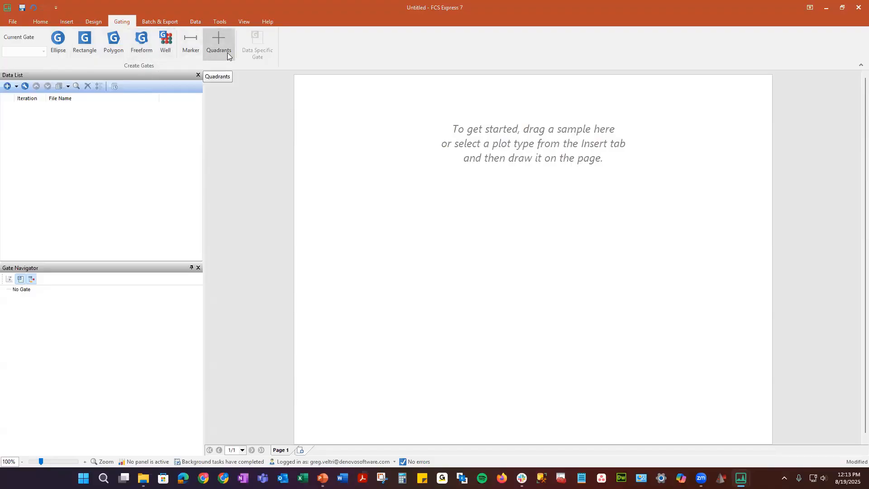
click(168, 20)
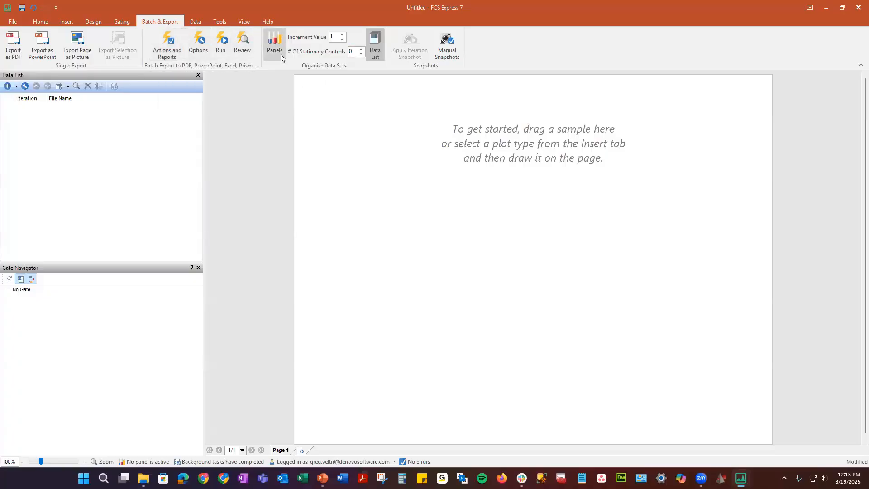
click(201, 17)
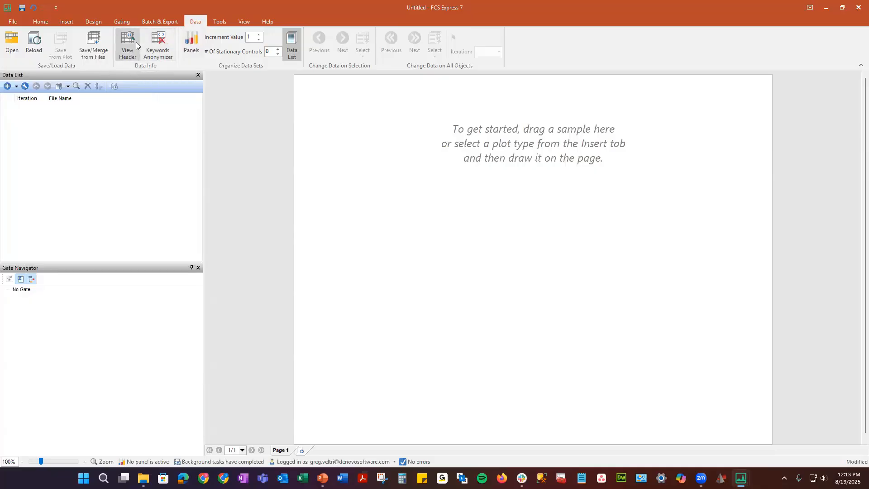
click(216, 19)
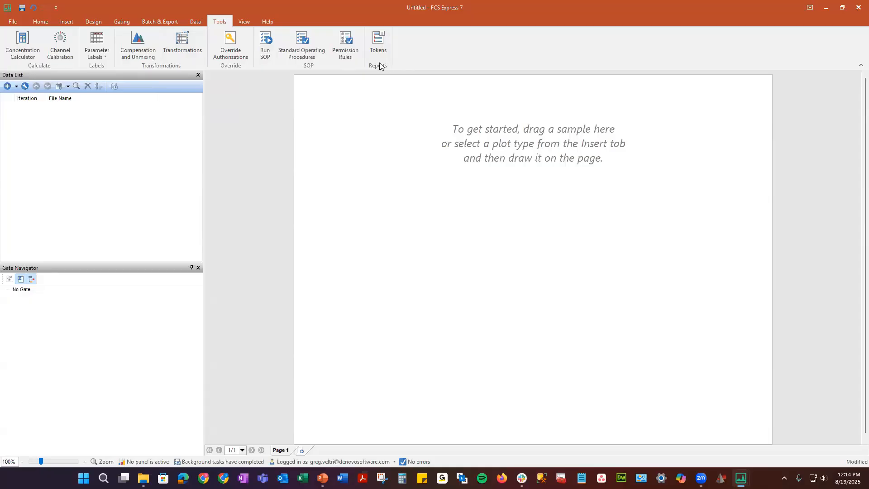
click(250, 23)
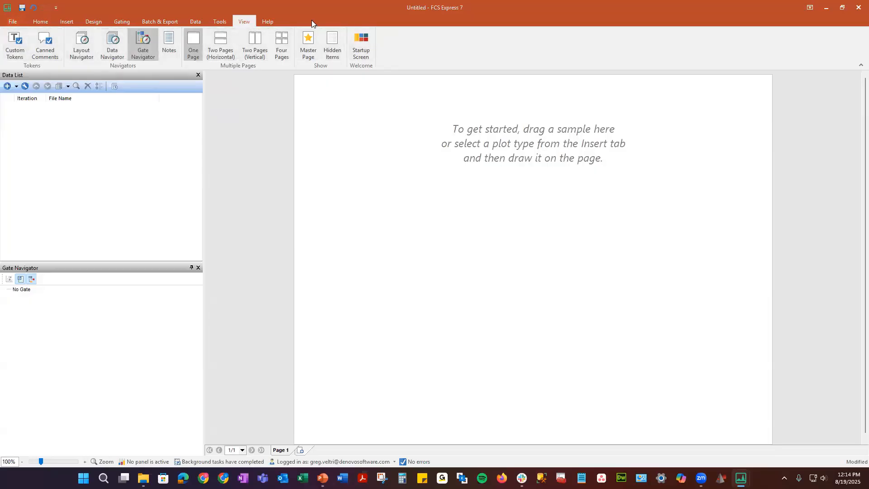
- Review the help resources and view the program's licence information, closing it when finished
click(270, 19)
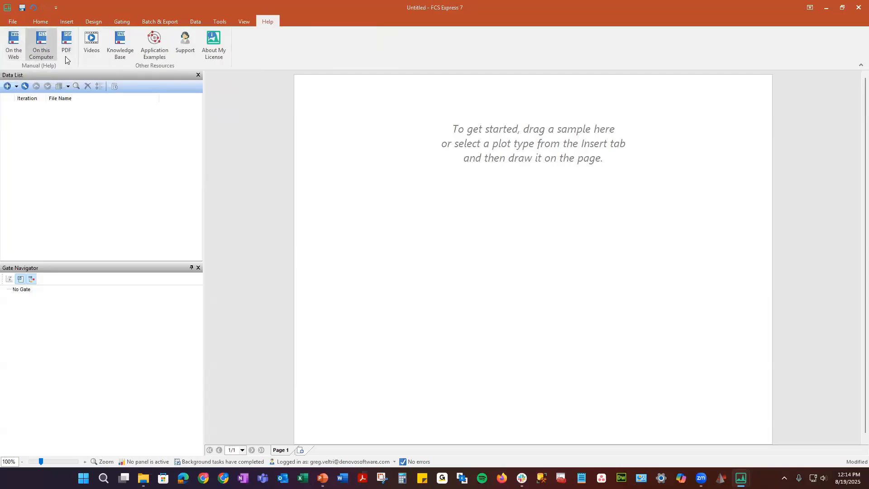
click(212, 53)
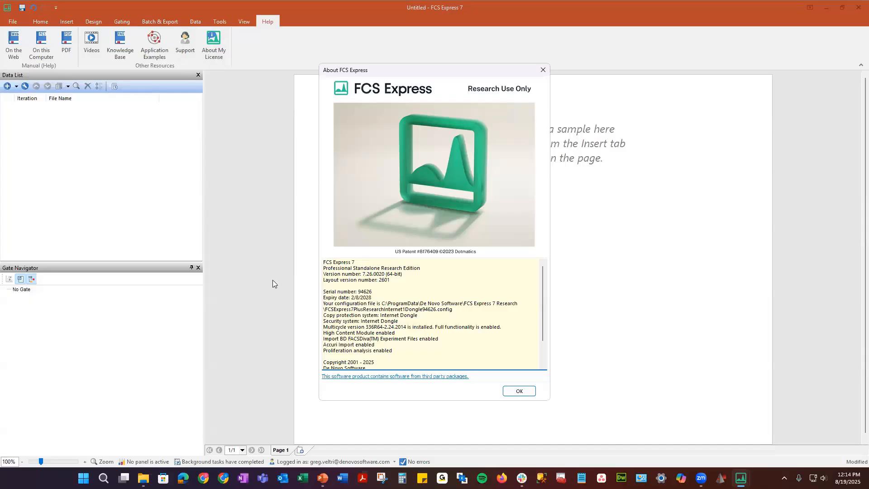
click(540, 73)
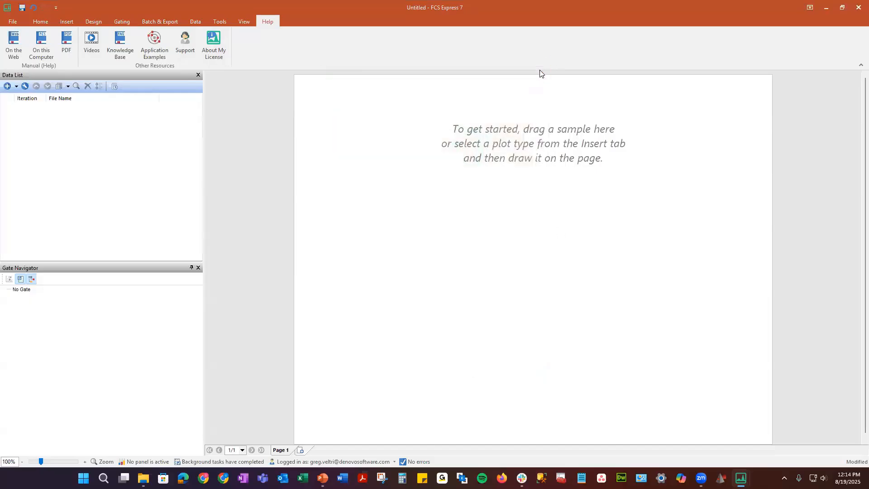
- Examine the recent documents, the system maintenance actions, and the security settings with their available report types
click(16, 20)
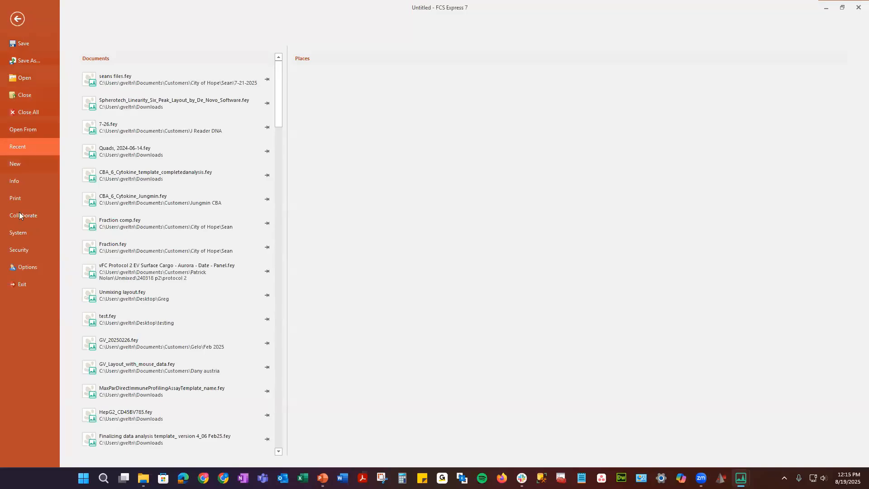
click(29, 234)
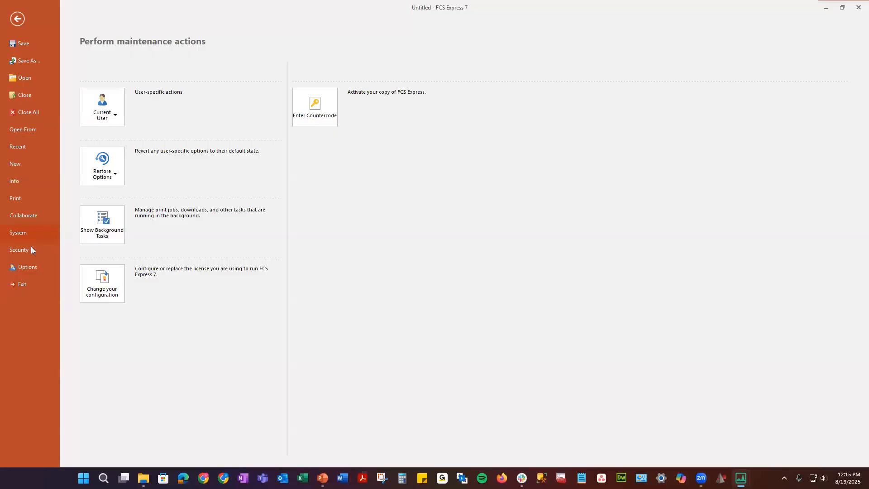
click(31, 248)
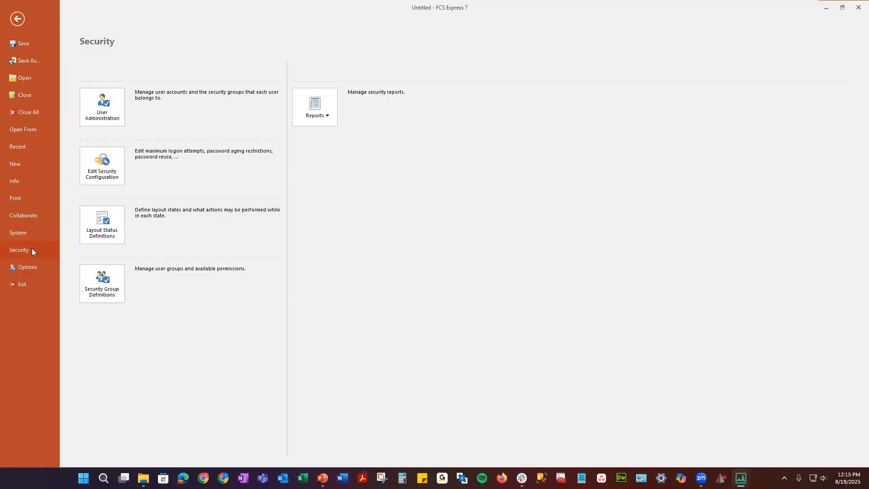
click(326, 113)
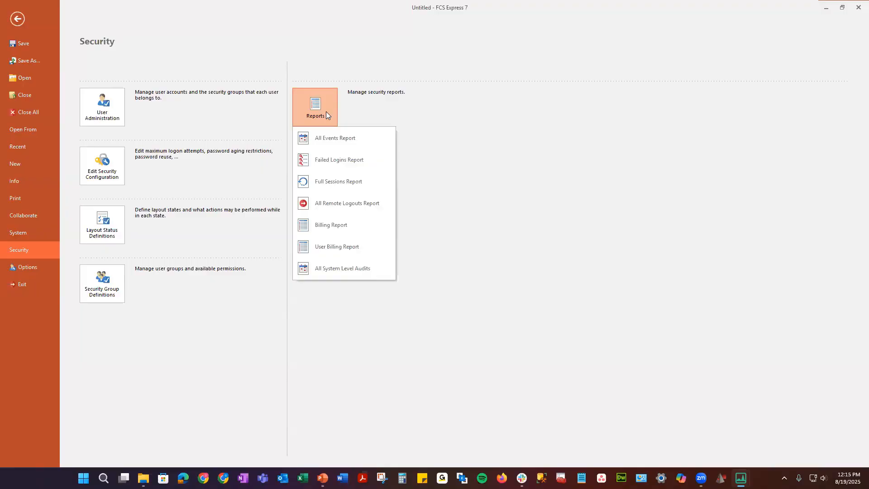
click(325, 112)
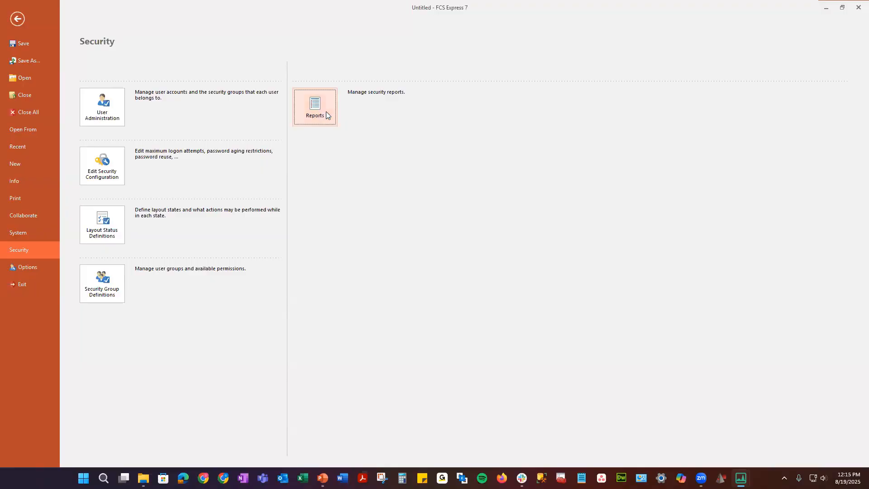
- Open the user options and check the choices for how new layouts remember parameters
click(33, 268)
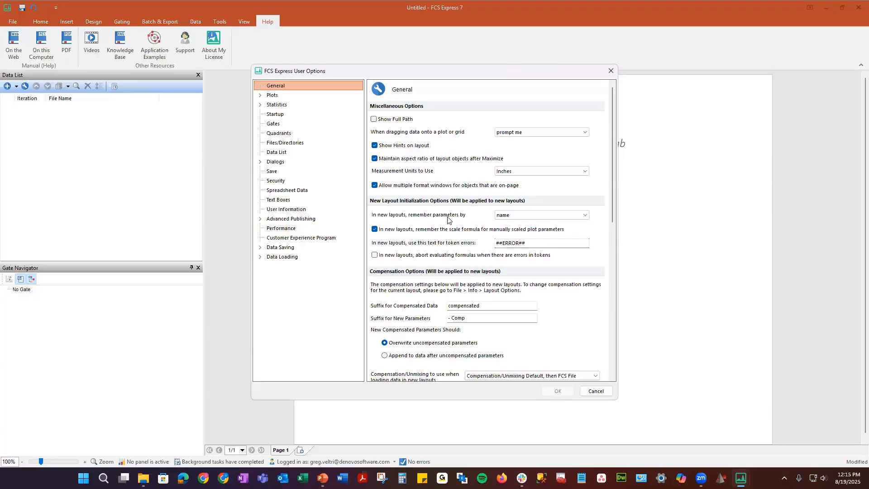
click(574, 216)
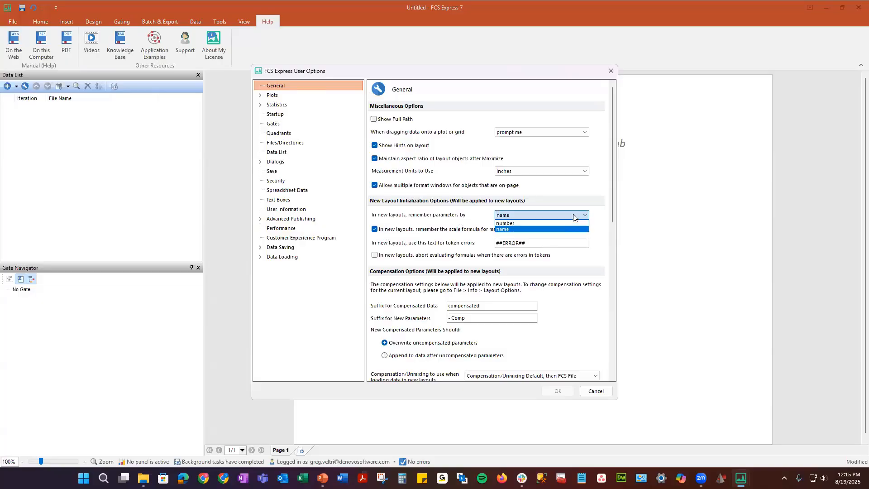
click(574, 216)
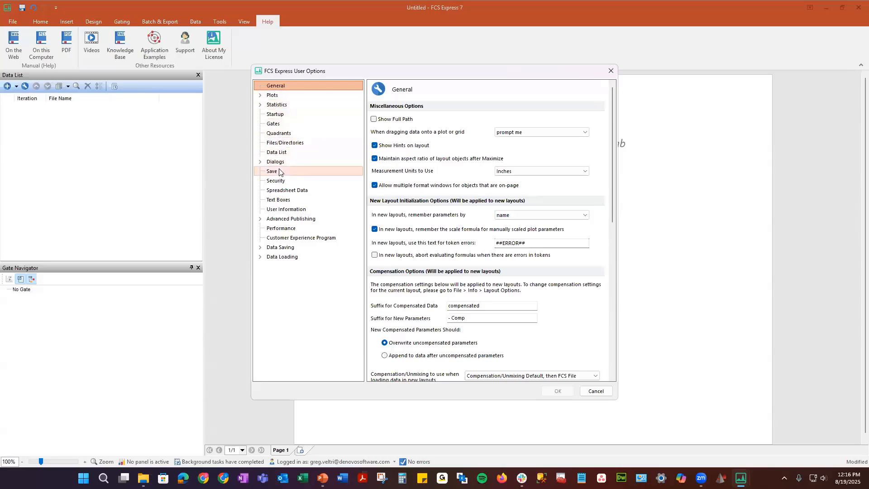
- Examine the instrument-specific FCS loading settings for Cytek - SpectroFlo, including the choices for the keyword used as parameter name
click(260, 257)
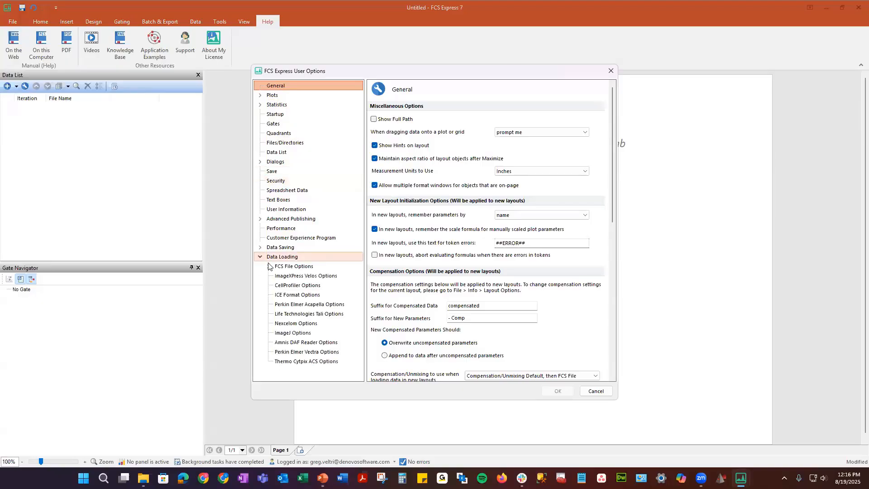
click(269, 266)
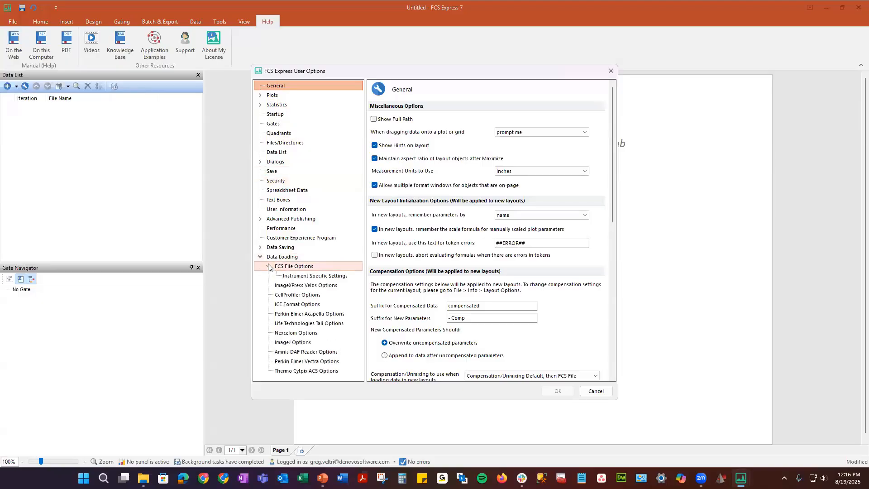
click(289, 276)
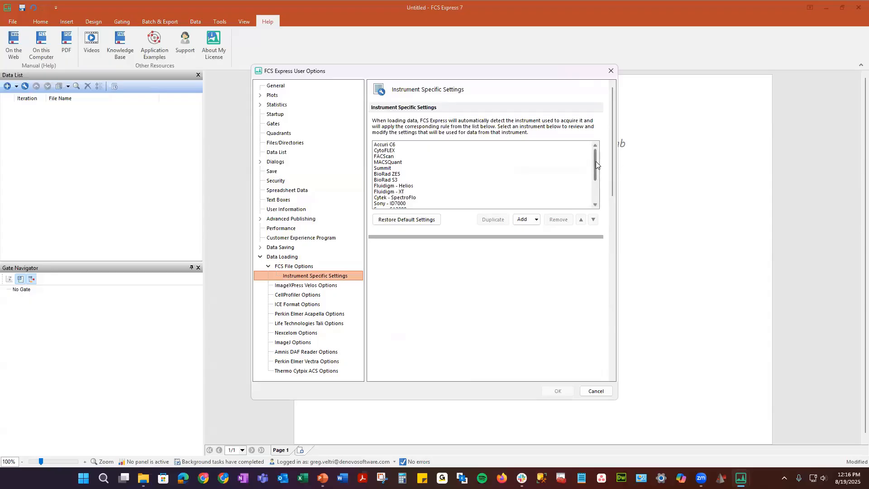
drag(595, 165, 591, 187)
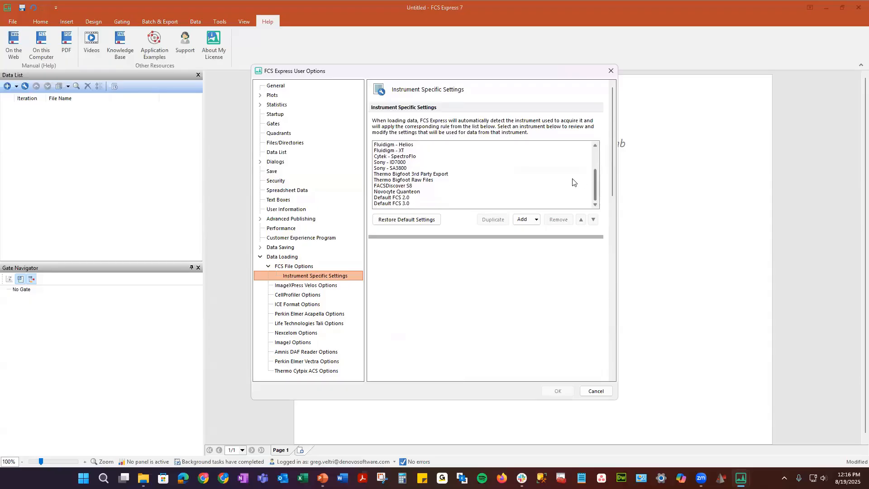
click(400, 157)
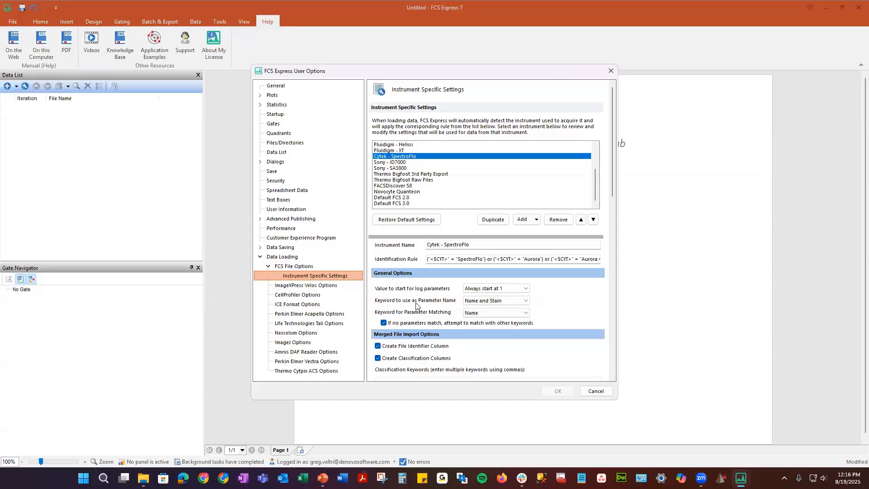
click(509, 302)
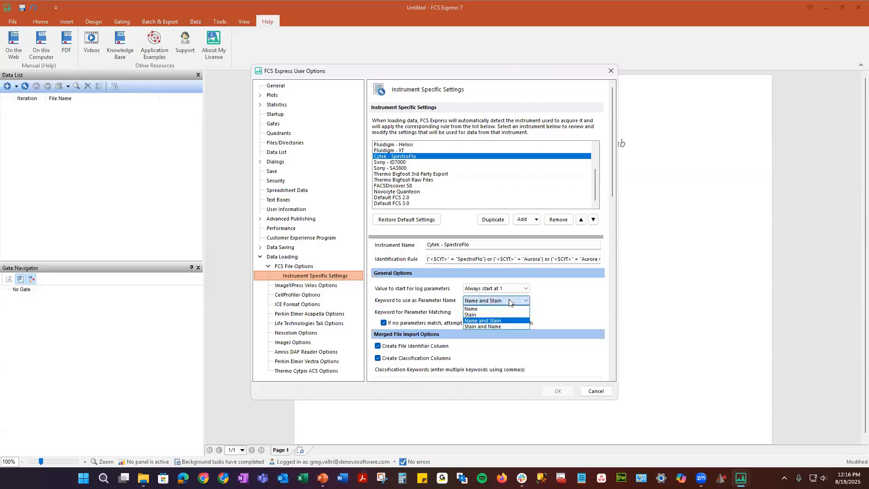
click(510, 303)
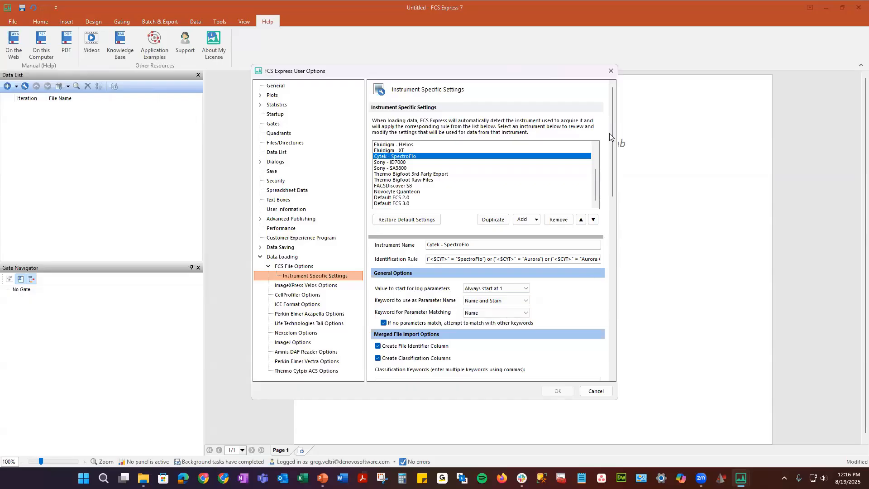
- Examine the scatter and Cytek-specific settings for Cytek - SpectroFlo, including the choices for the Cytek file merge rule
drag(612, 148, 602, 244)
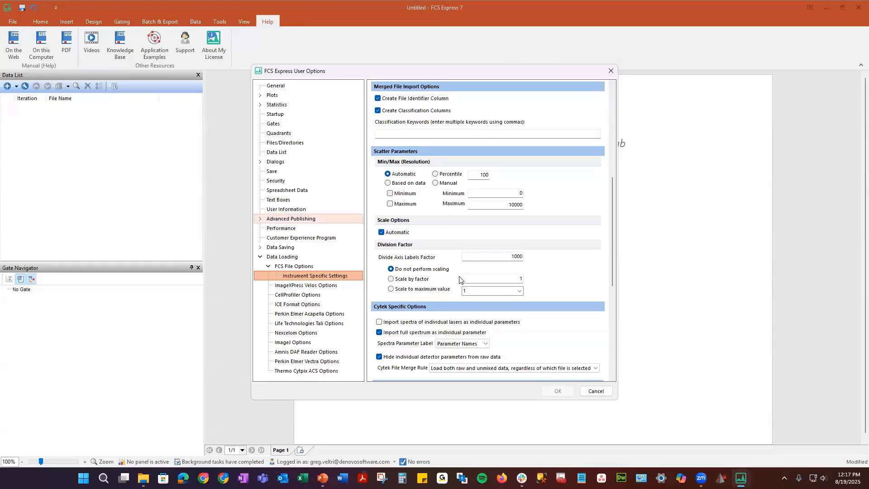
drag(613, 190, 606, 230)
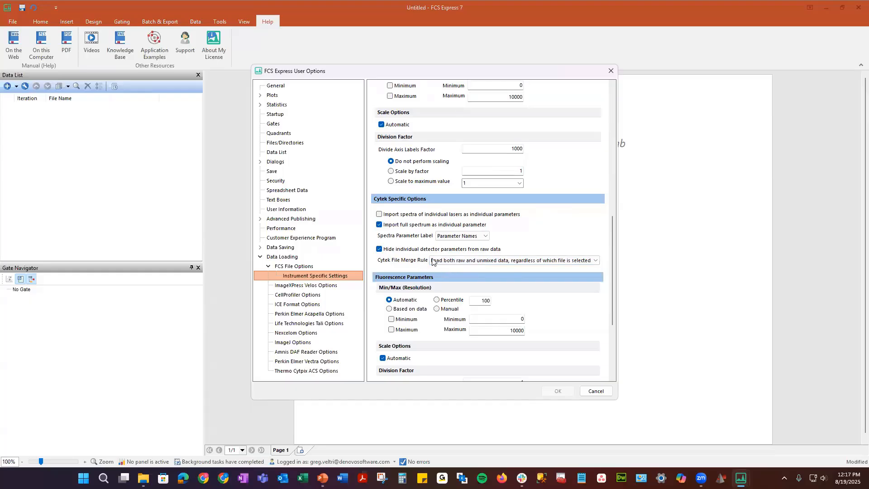
click(482, 260)
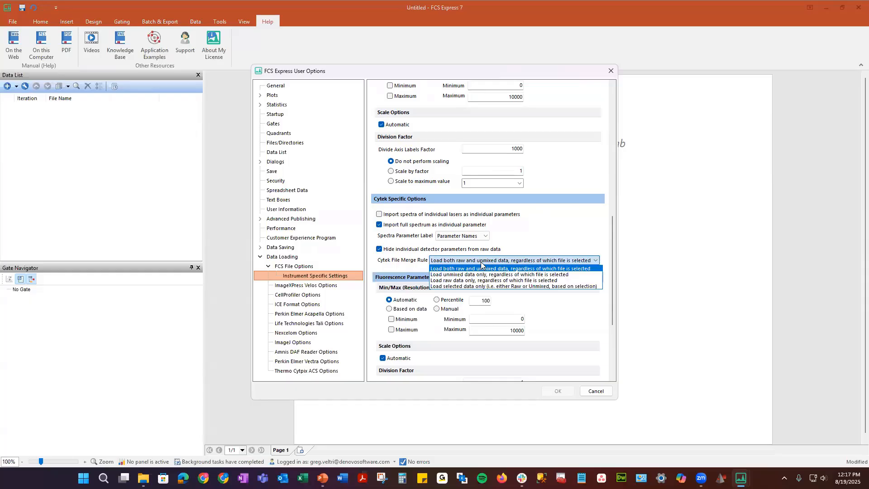
click(539, 235)
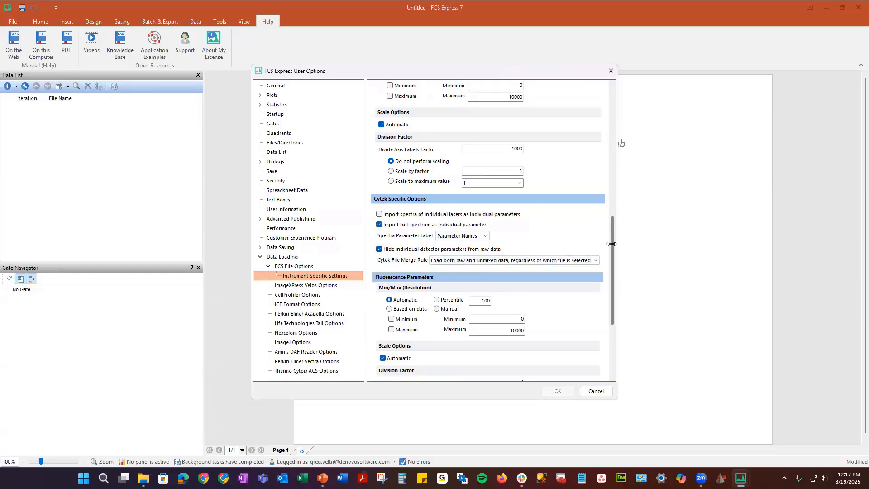
- Review the fluorescence parameter settings and the performance options, closing the user options when finished
drag(611, 265, 611, 278)
scroll(611, 278, down, 3)
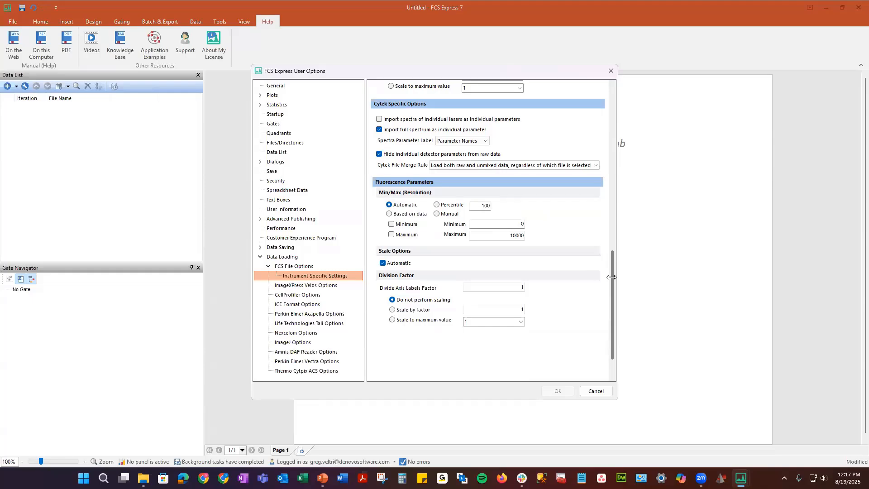
click(302, 228)
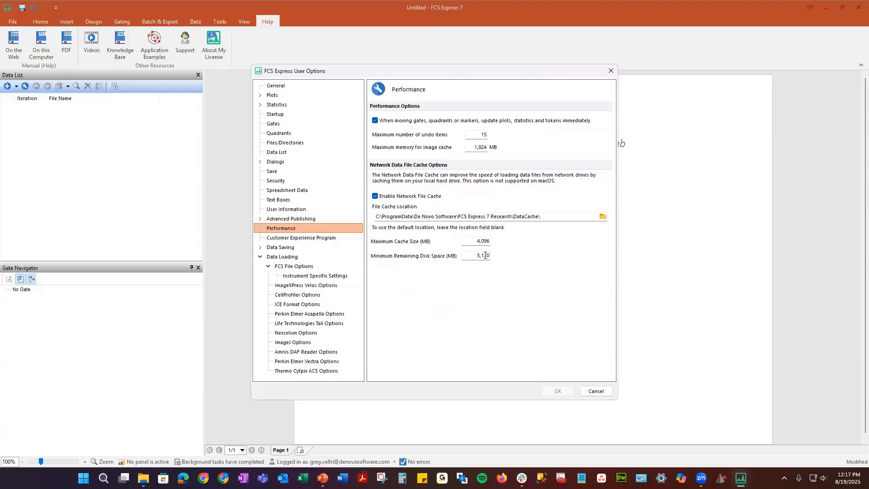
click(610, 70)
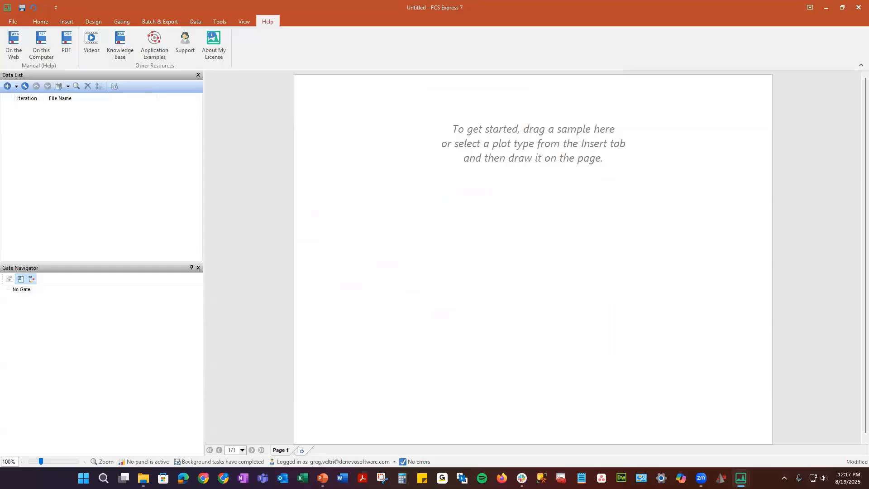
- Switch to File Explorer and add Sample1.fcs through Sample8.fcs from the 6 color Sample Data folder to the data list, minimizing the folder window
click(123, 478)
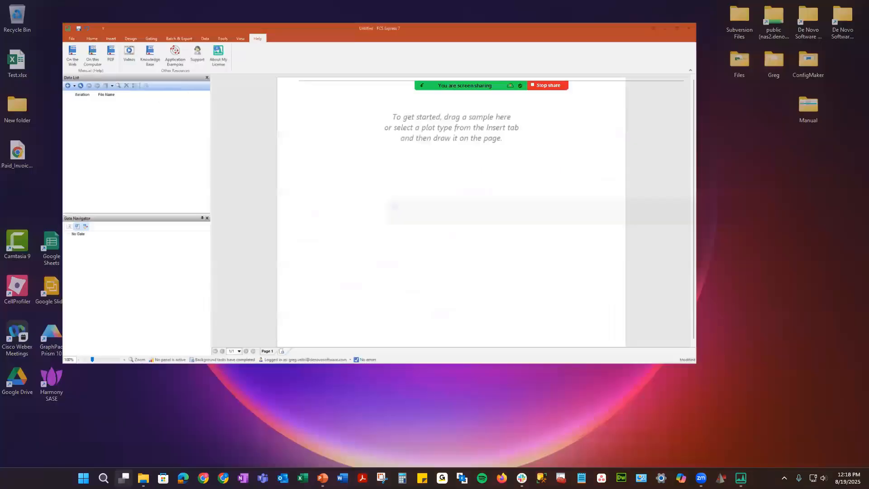
click(335, 49)
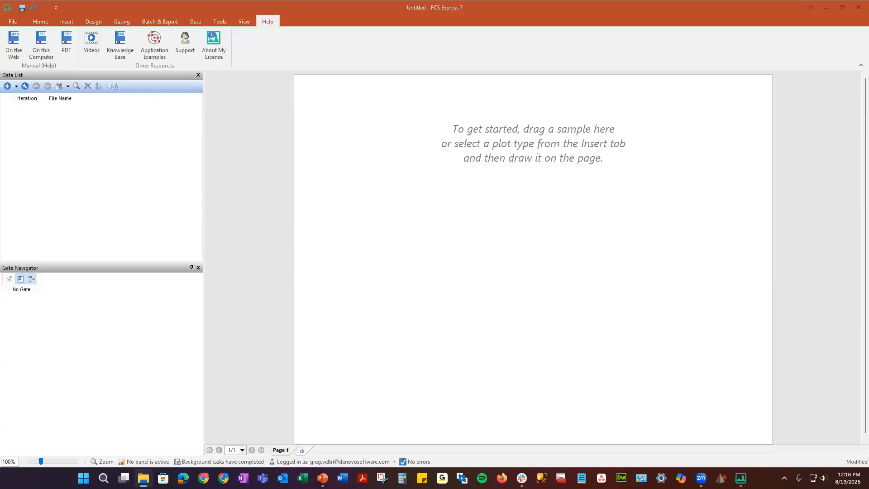
click(497, 167)
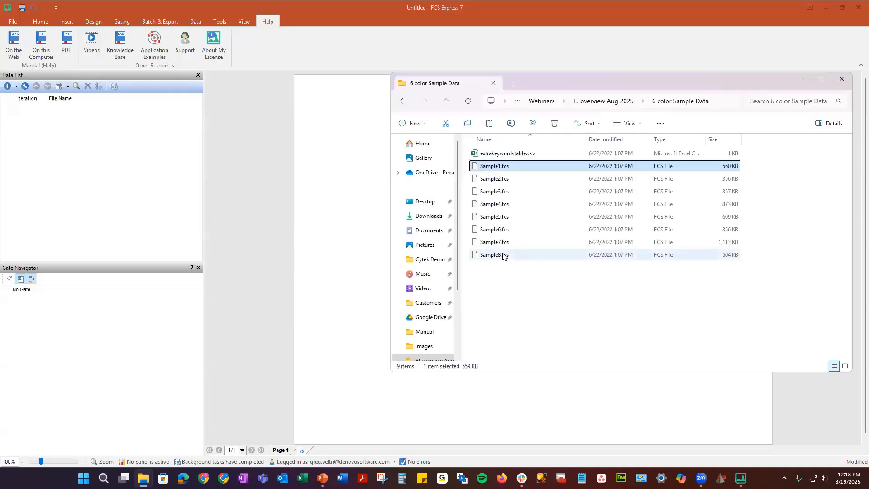
shift+click(502, 256)
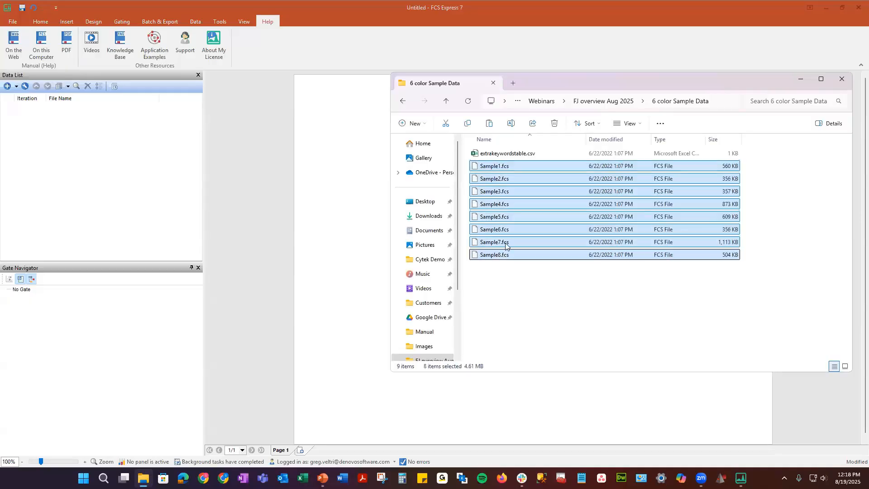
click(500, 170)
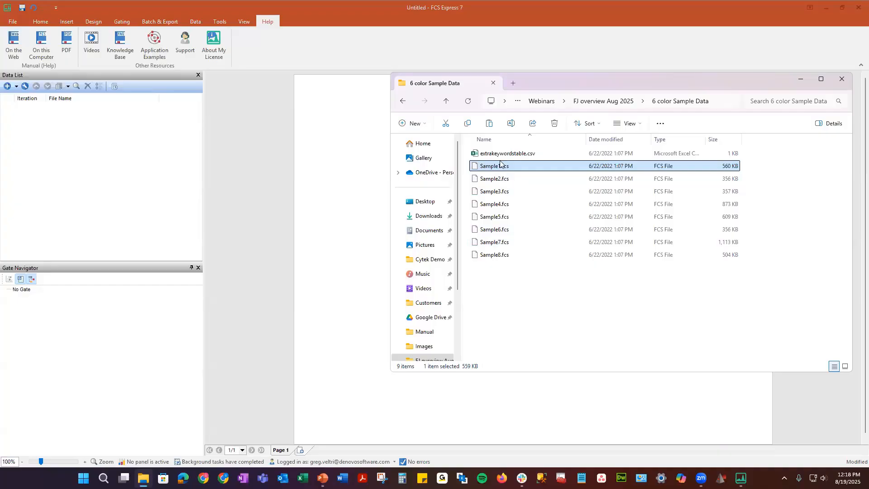
shift+click(500, 256)
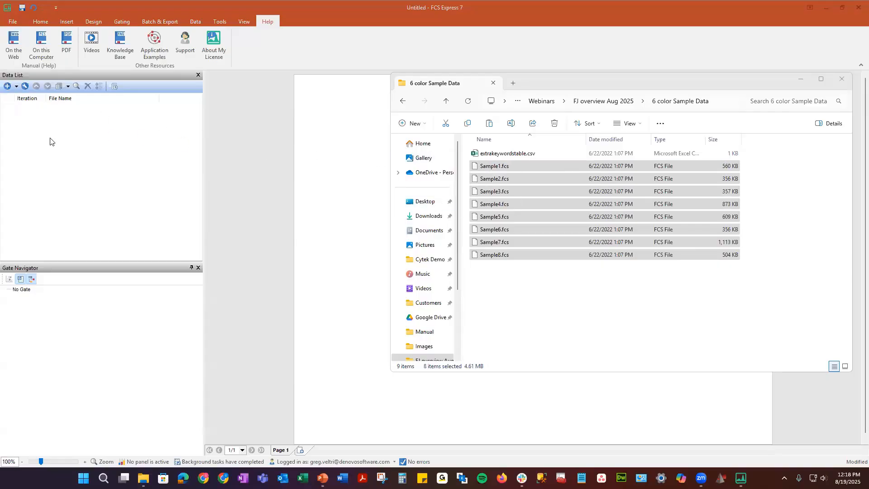
drag(50, 141, 50, 141)
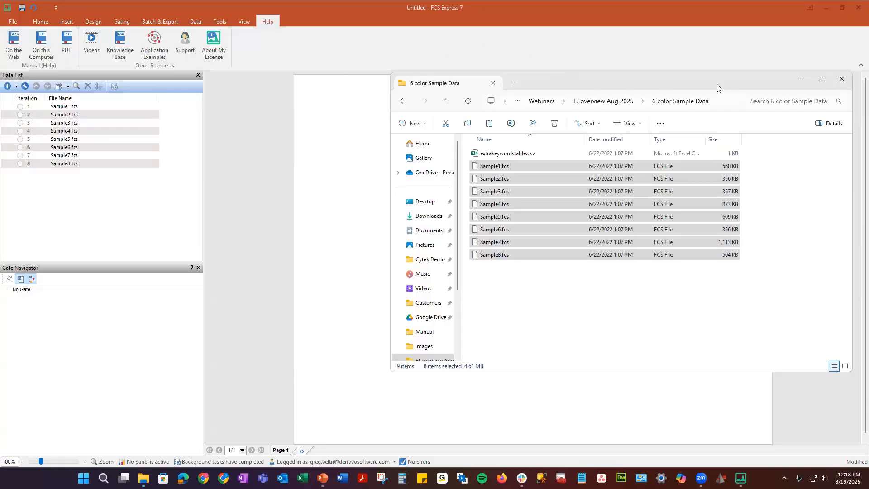
click(800, 79)
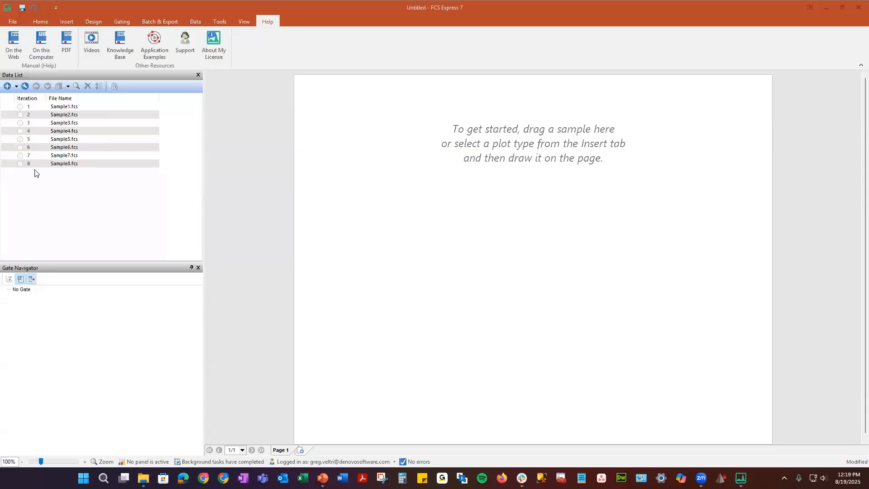
- Try increment values of 2 and 3 for the loaded samples, and return the increment value to 1
click(64, 108)
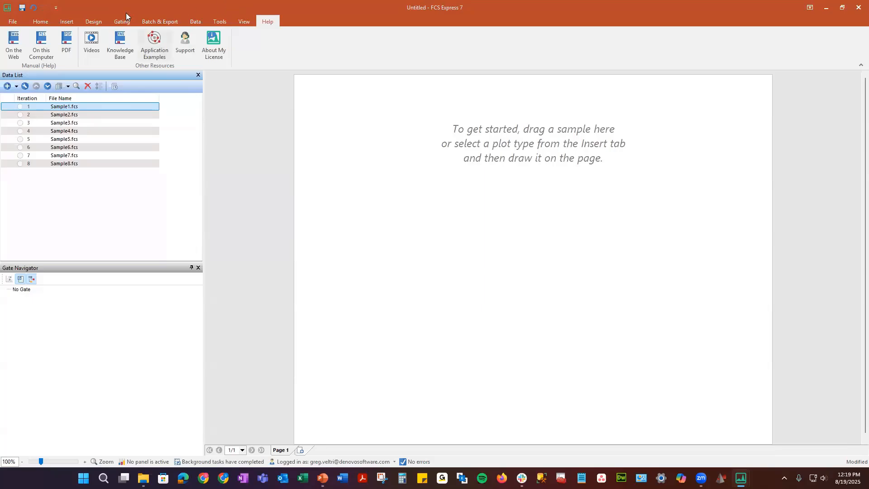
click(195, 22)
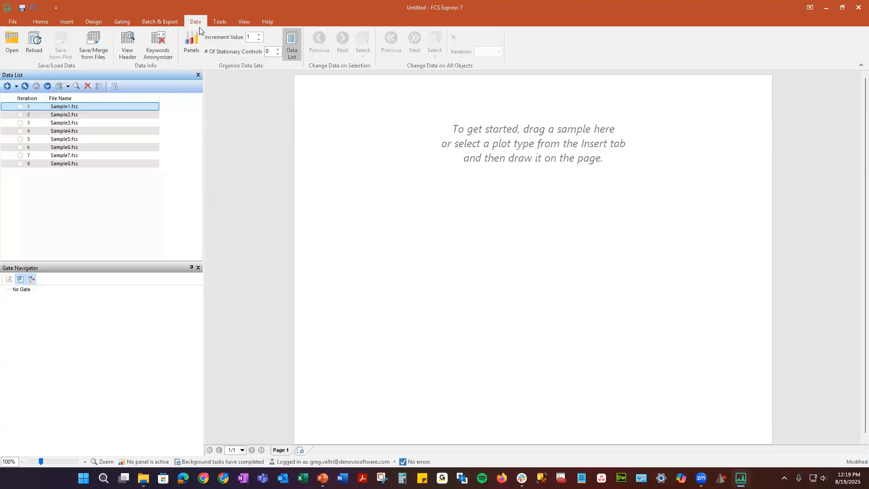
click(261, 36)
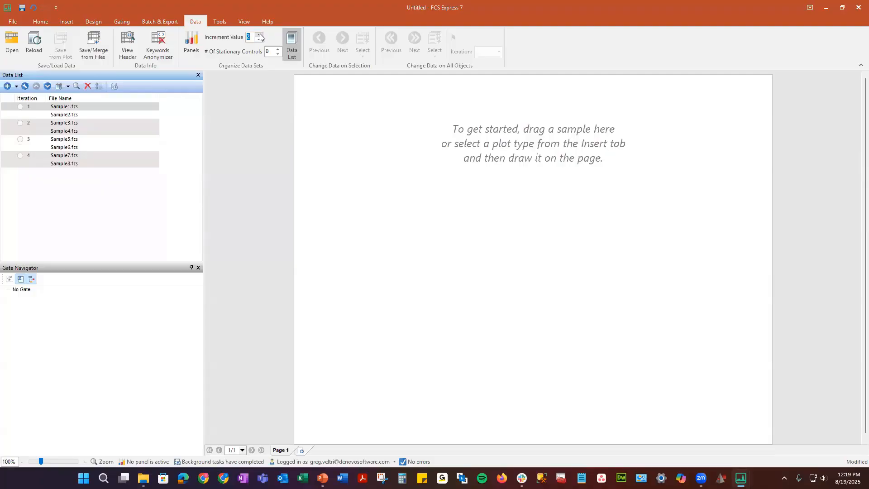
click(260, 36)
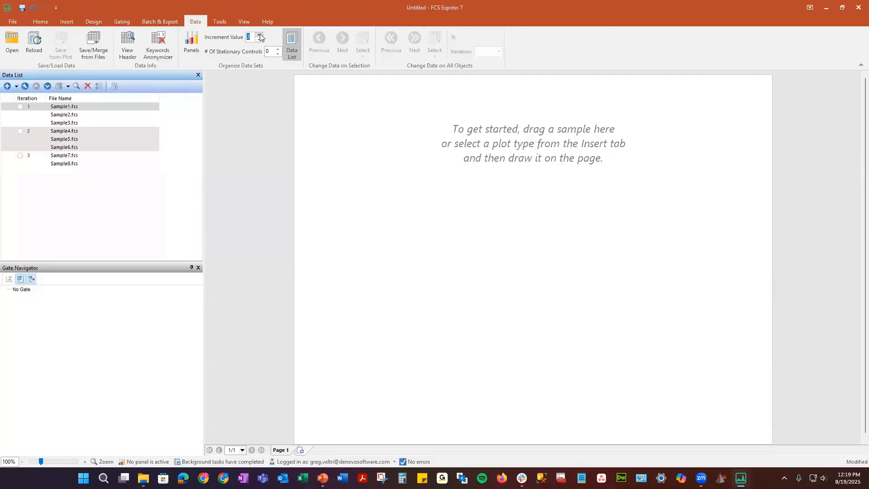
click(261, 40)
click(260, 40)
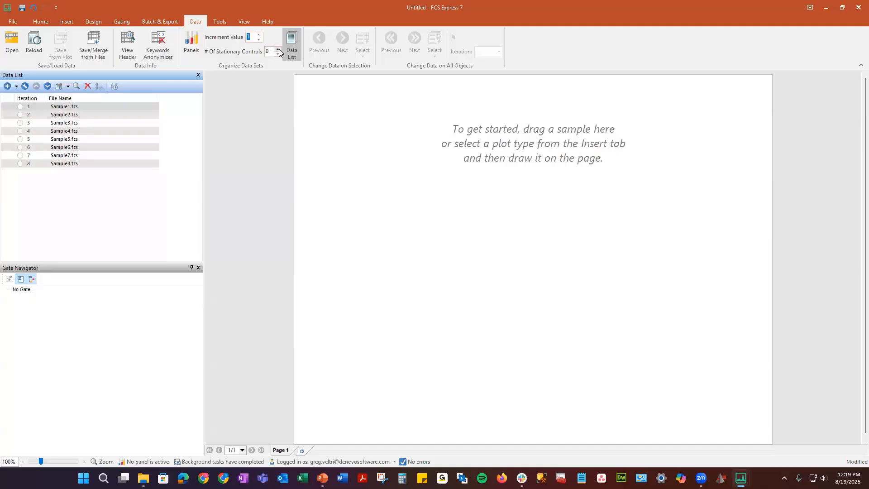
- Raise the number of stationary controls for the data list step by step to 4, and return it to 0
click(277, 48)
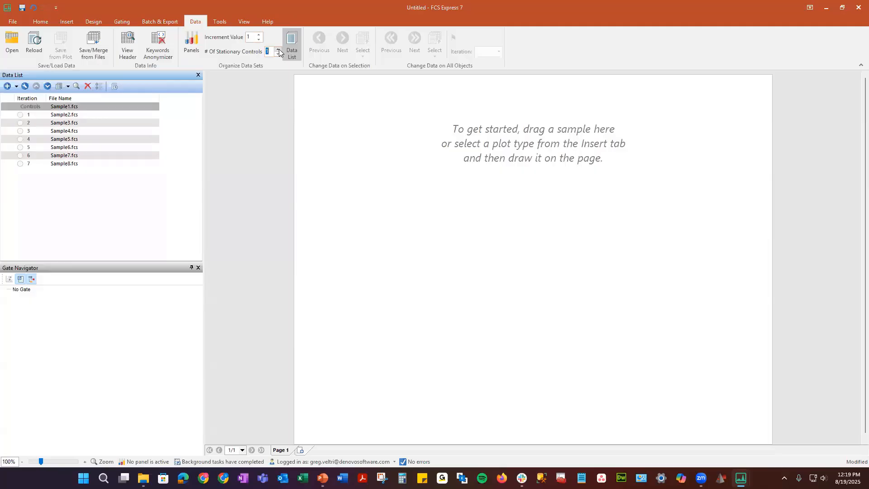
click(278, 49)
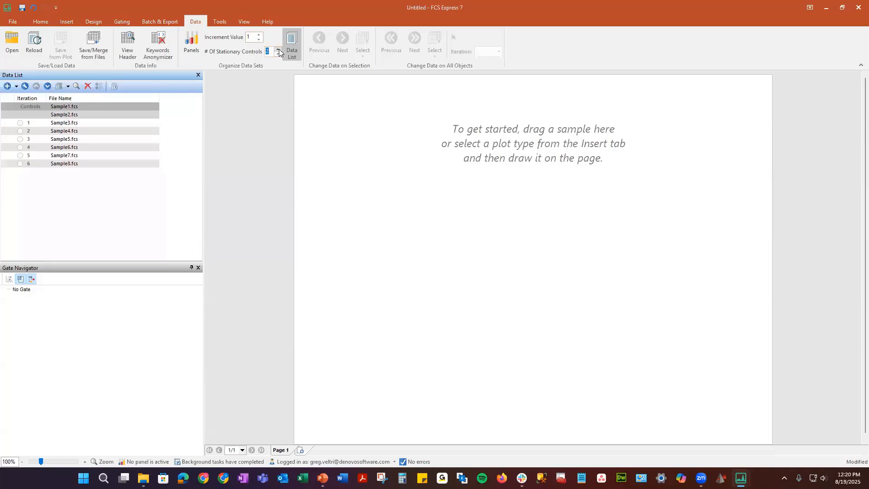
click(278, 49)
click(278, 49)
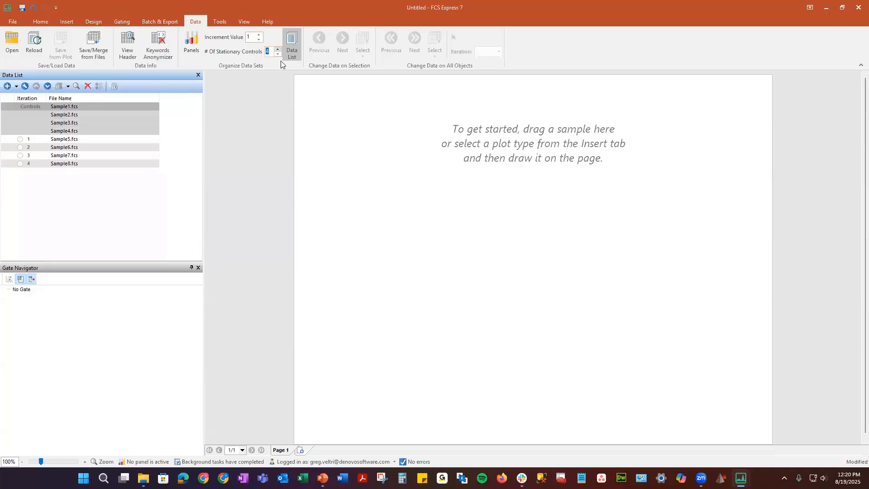
click(278, 56)
click(278, 55)
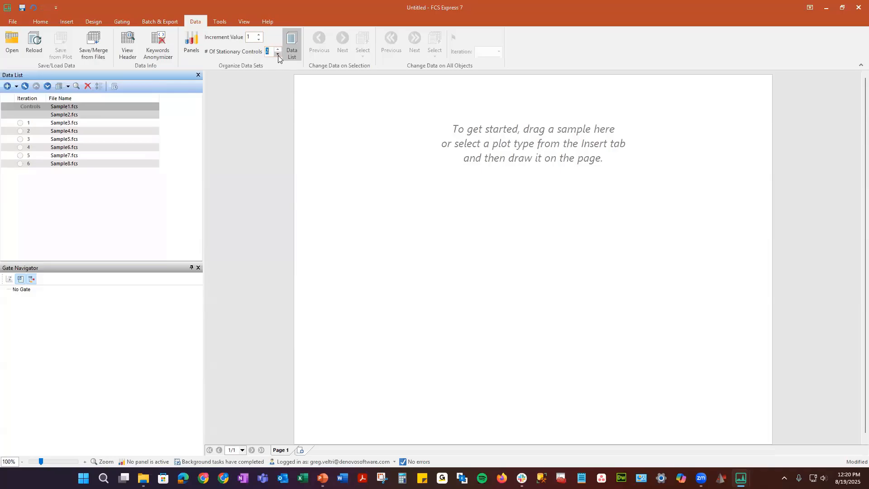
click(278, 55)
click(278, 55)
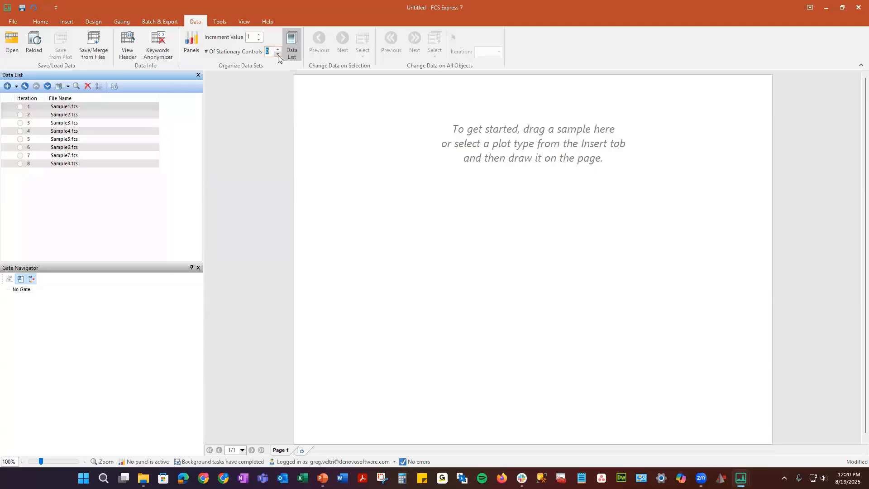
- Add a new panel named Lymphs with one tube named Sample
click(196, 41)
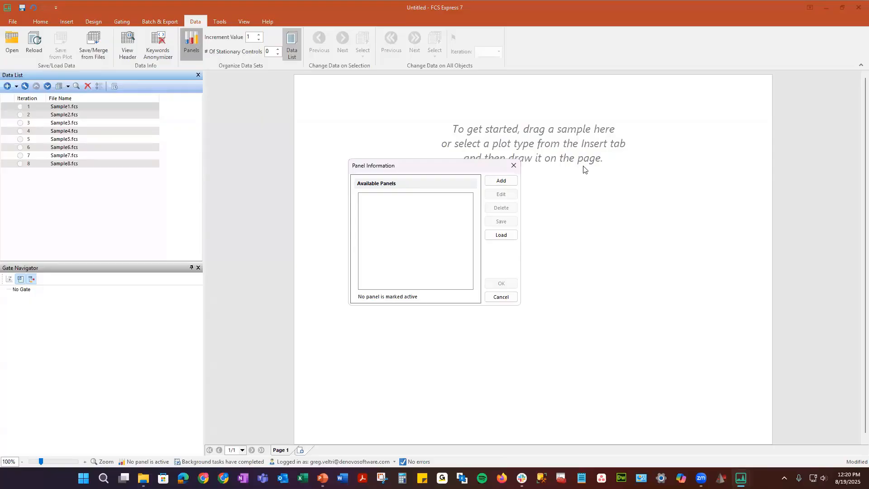
click(504, 180)
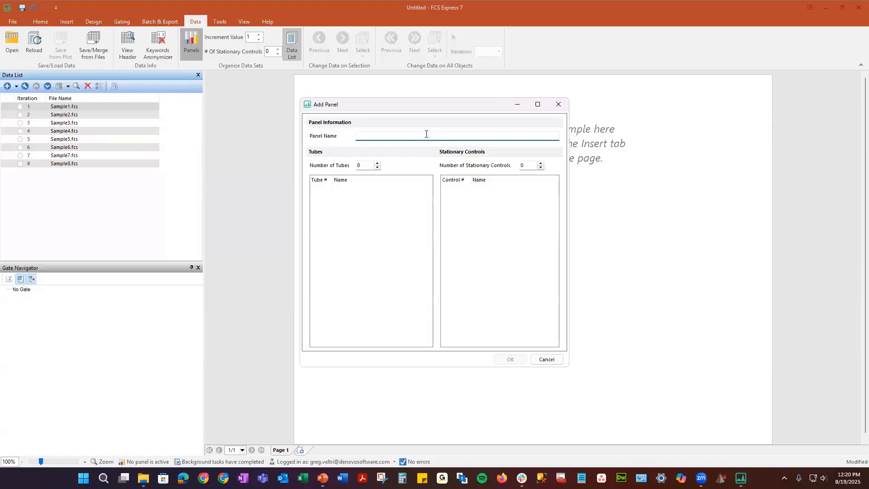
text(Lymphs)
click(377, 164)
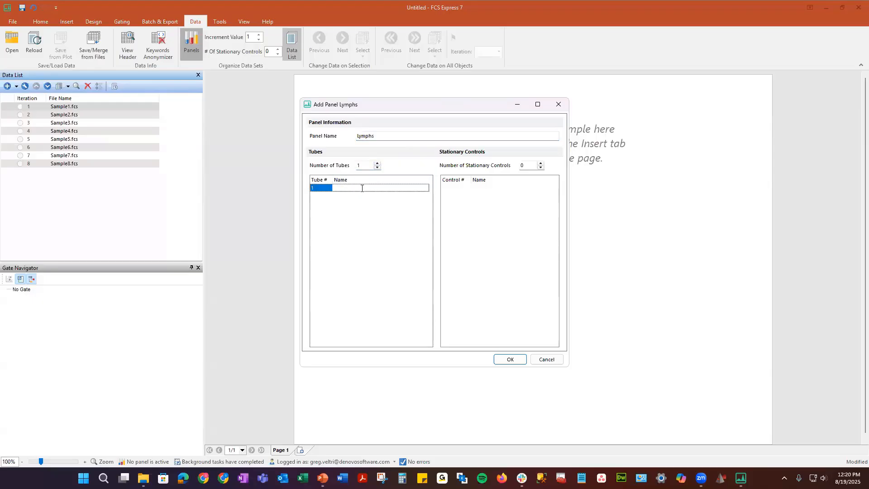
text(Sample)
- Set the number of stationary controls in the Lymphs panel to 7
click(540, 163)
click(540, 163)
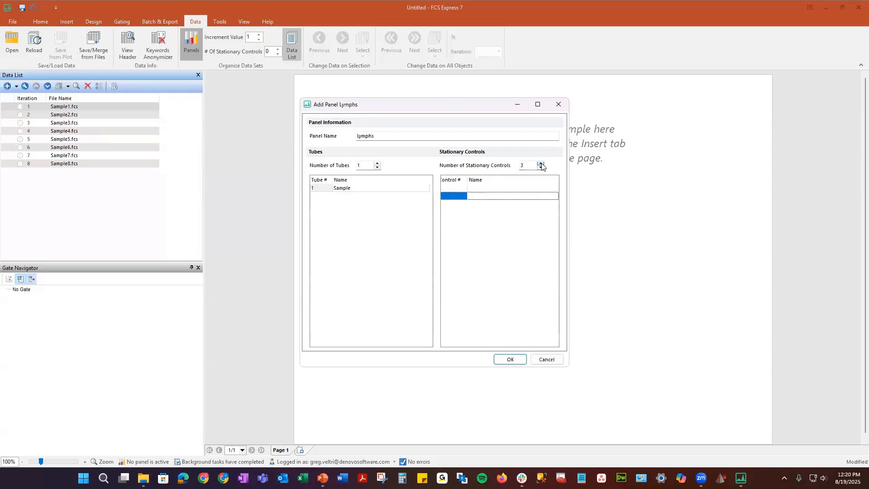
click(540, 164)
click(540, 164)
click(540, 164)
click(540, 163)
click(540, 164)
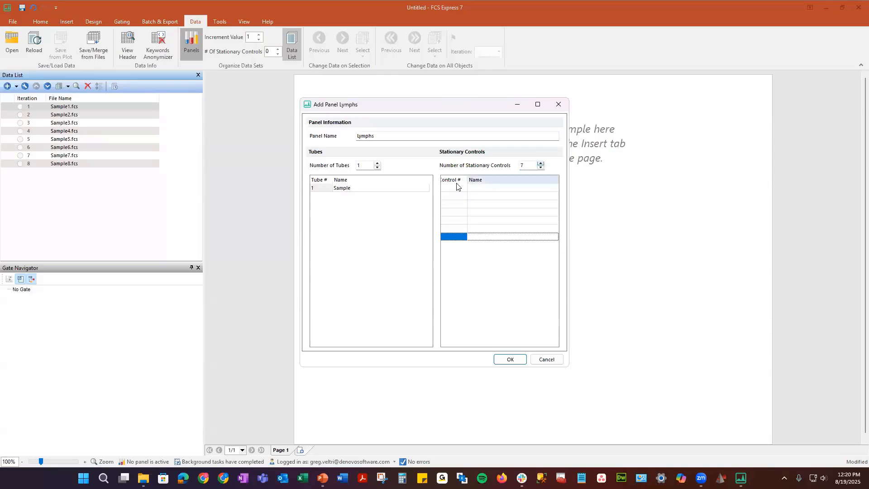
- Name the first three stationary controls of the panel Unstained, FMO 1 and fmo2
click(493, 189)
text(Unstained)
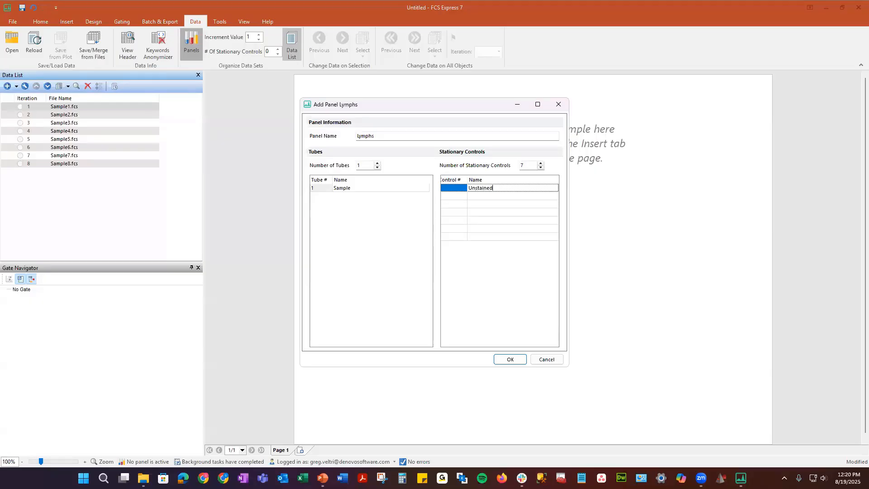
click(495, 196)
text(F)
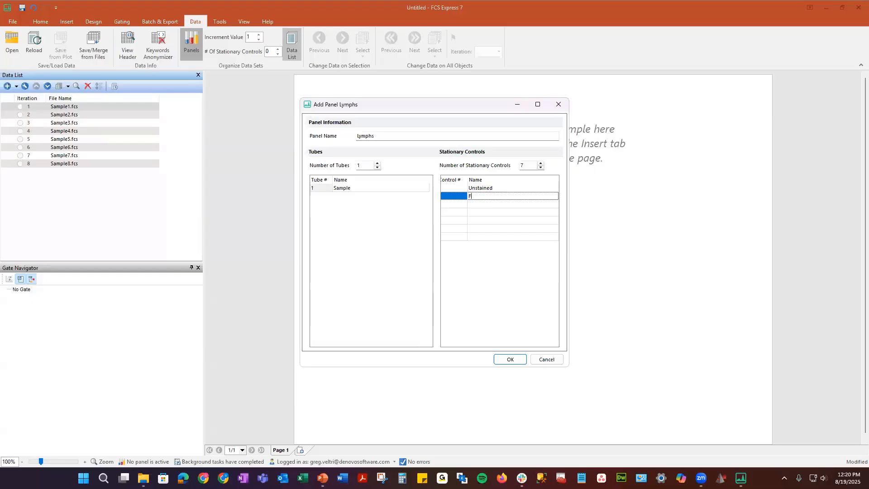
text(MO 1)
click(491, 207)
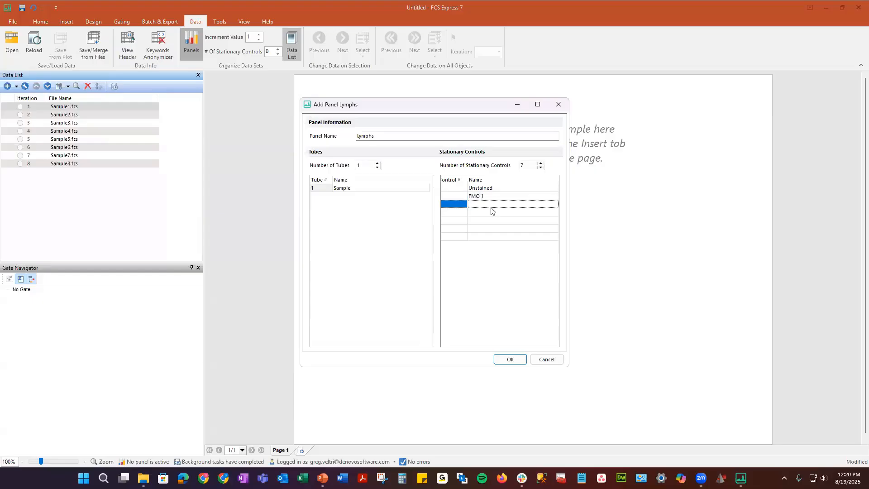
text(fmo2)
- Reduce the Lymphs panel to 3 stationary controls and accept the panel definition
click(540, 168)
click(541, 168)
click(541, 167)
click(540, 167)
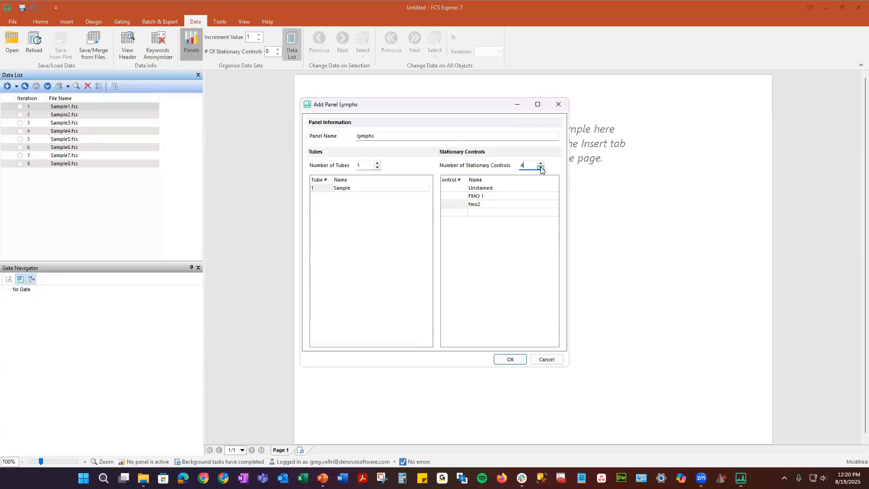
click(504, 359)
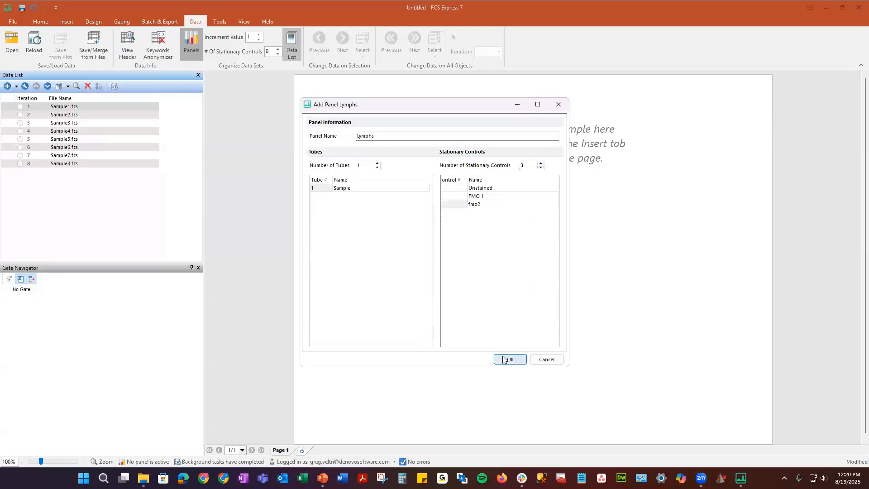
- Apply the Lymphs panel to the data list and deactivate it again in the panel settings
click(501, 283)
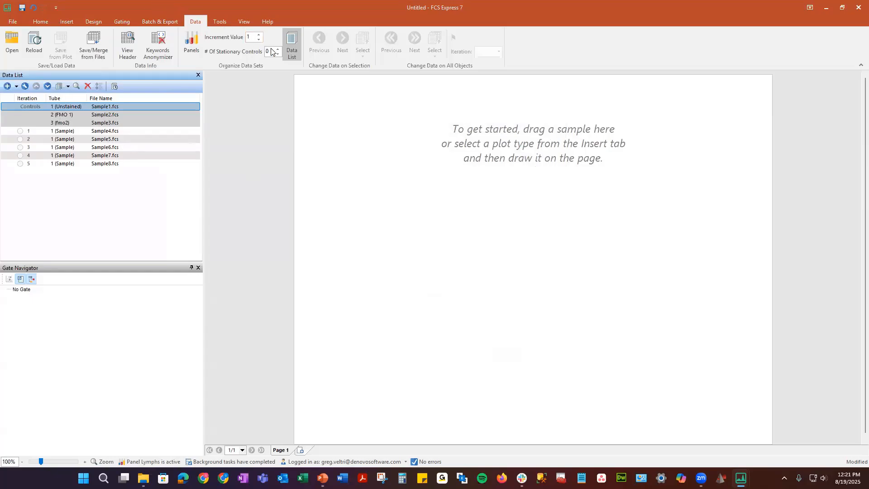
click(192, 43)
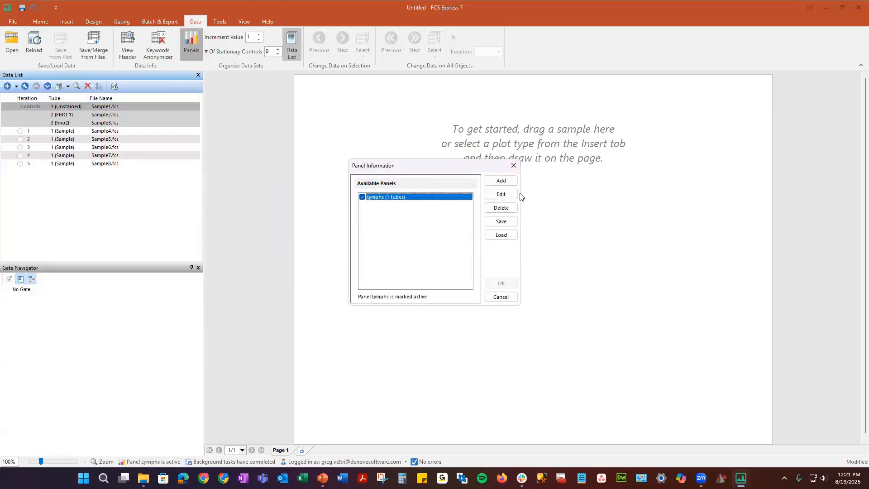
click(362, 197)
click(501, 283)
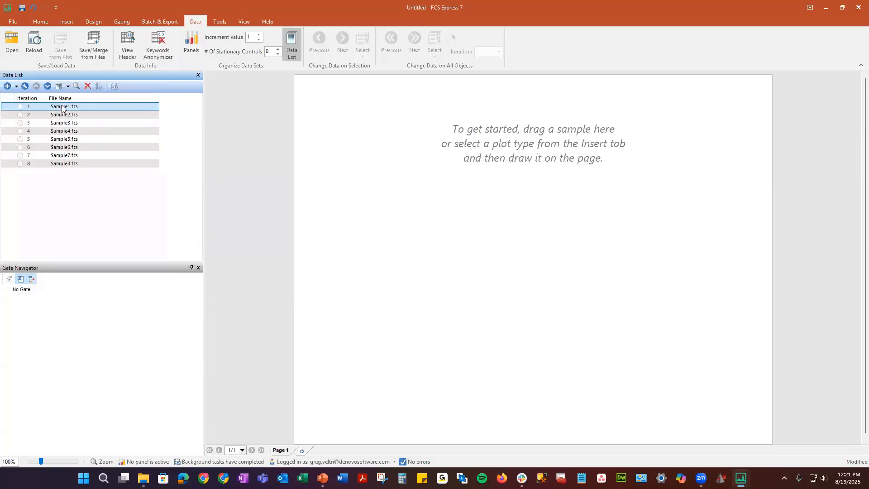
- Add Histogram, Color Dot and Density plots of Sample1.fcs to the page
drag(62, 108, 386, 119)
drag(346, 105, 346, 104)
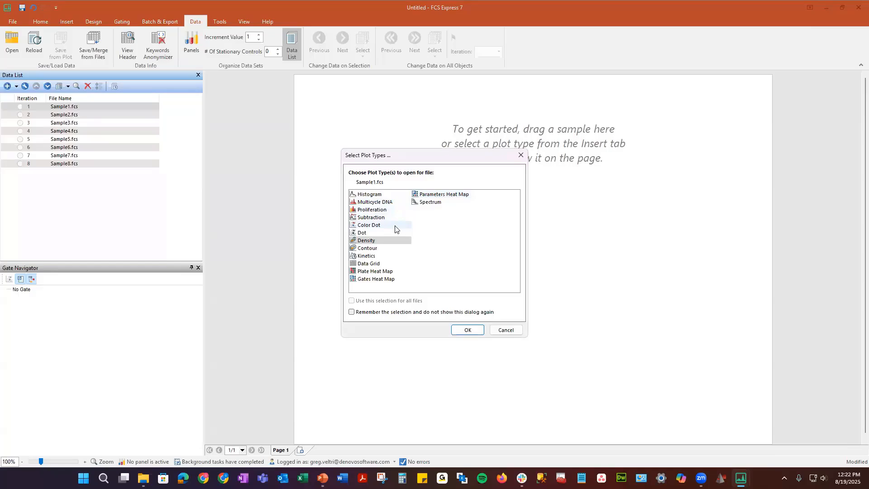
click(382, 194)
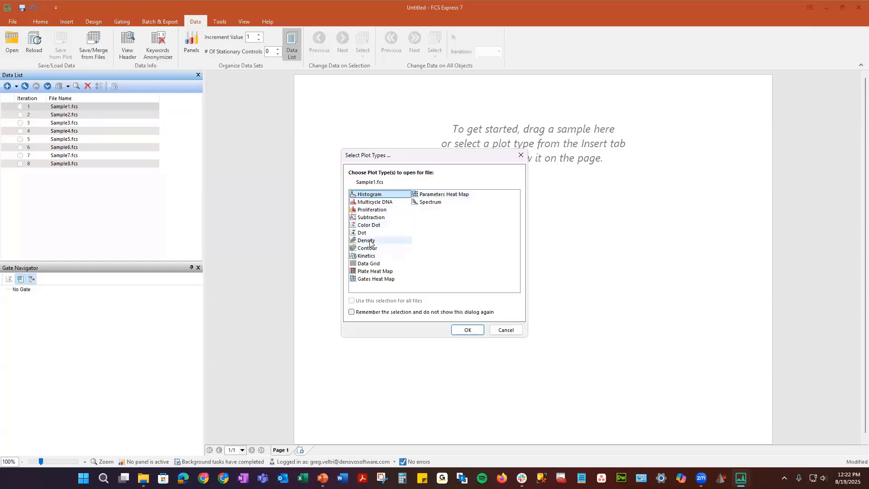
click(370, 241)
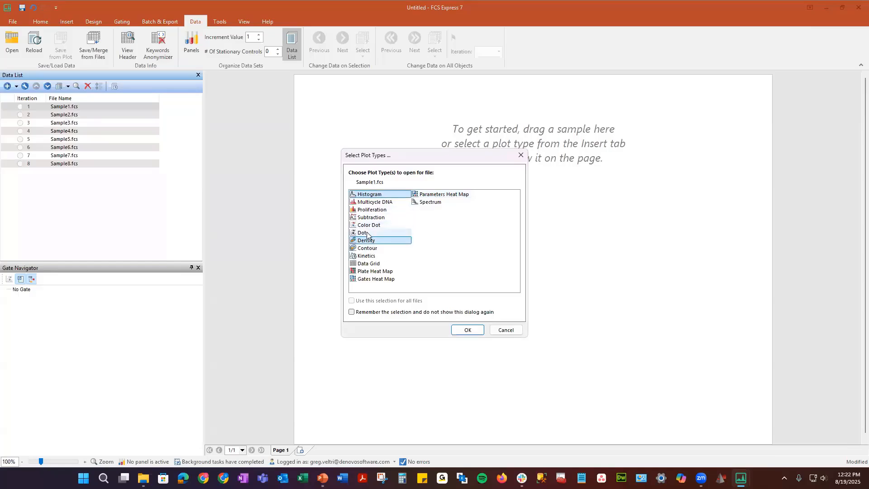
click(378, 225)
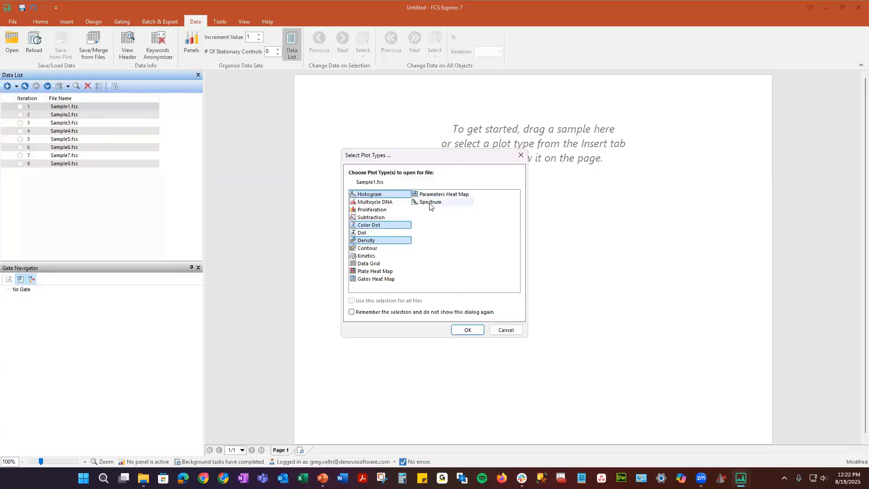
click(468, 330)
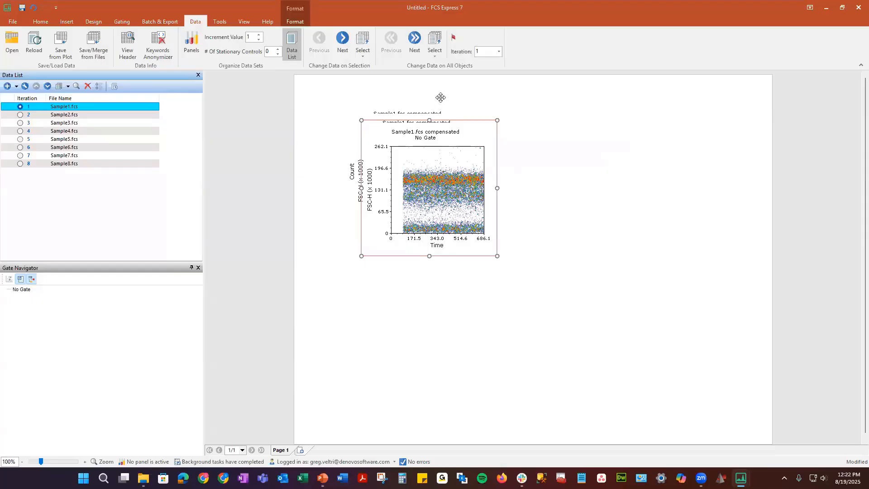
- Separate the stacked plots, placing the color dot plot in the page's lower-right area and the histogram beside it at lower centre
drag(457, 128, 614, 138)
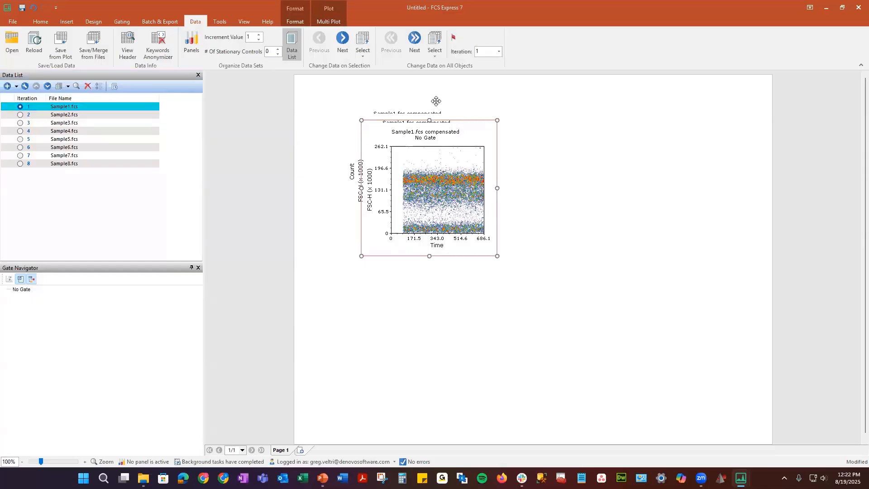
click(445, 131)
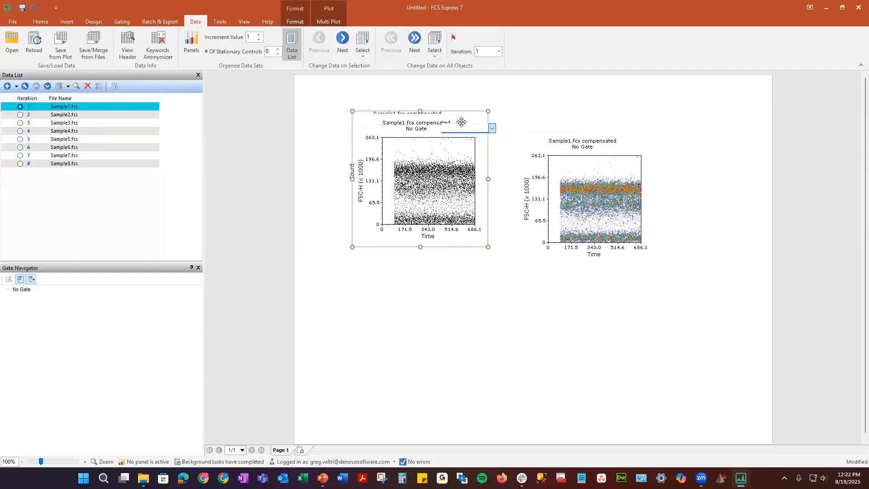
drag(462, 122, 719, 277)
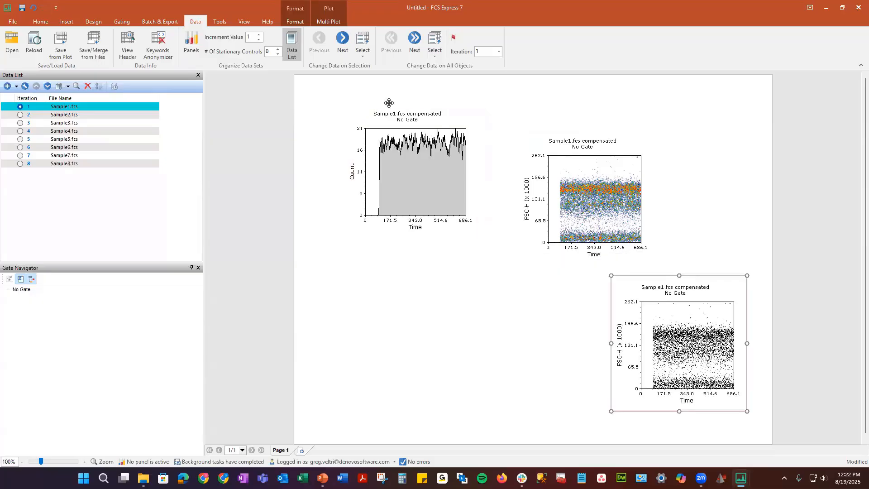
click(414, 113)
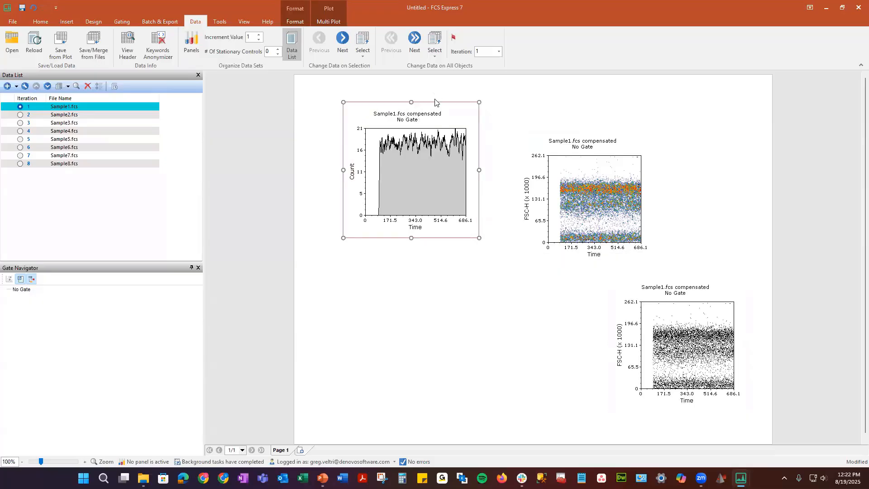
click(436, 97)
click(432, 101)
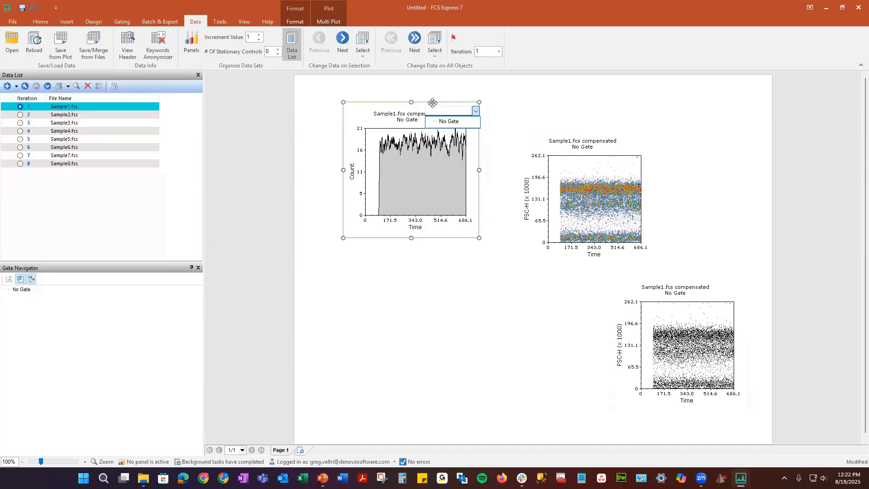
drag(432, 102, 522, 284)
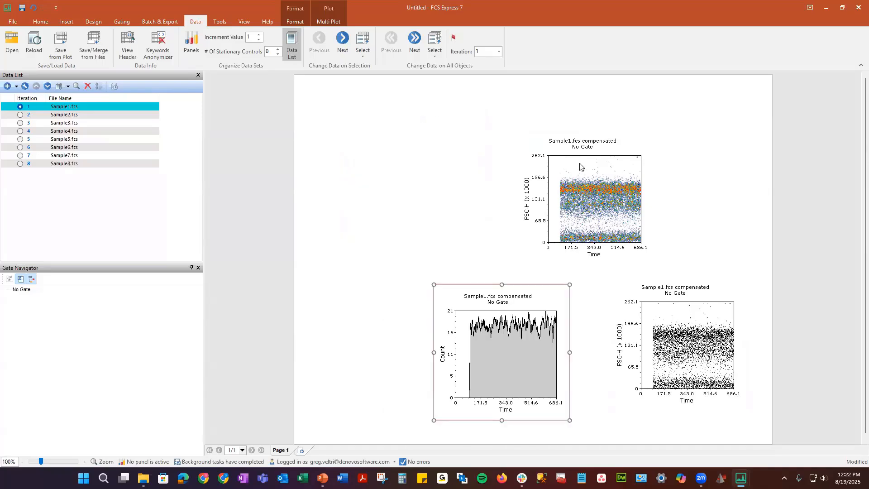
- Move the density plot to the page's upper-left corner and make it slightly smaller
click(584, 131)
drag(603, 131, 381, 80)
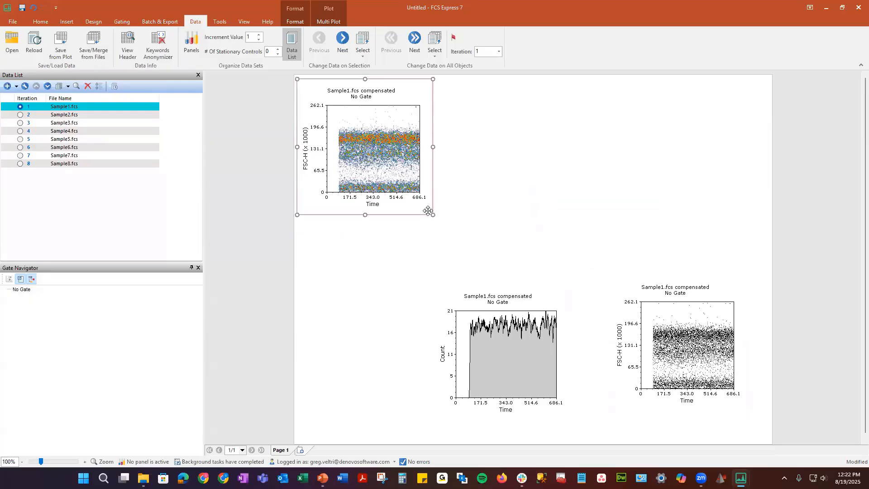
drag(432, 214, 425, 203)
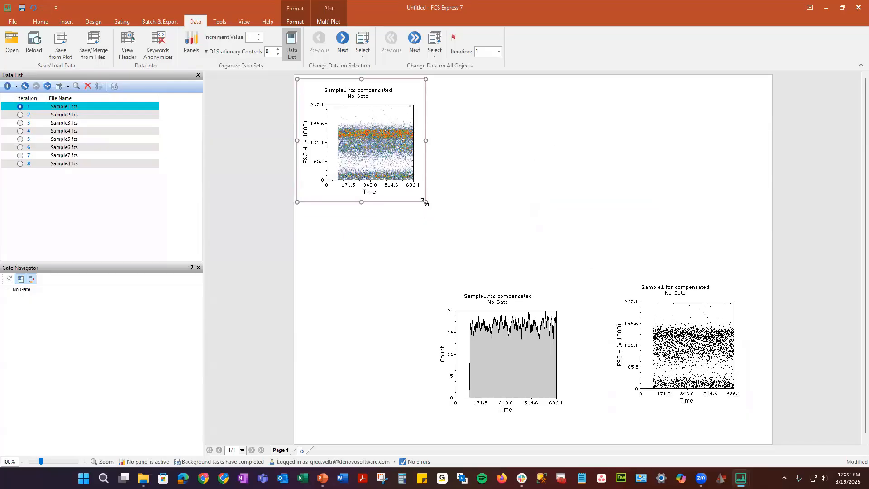
- Set the density plot's X axis parameter to CD45 and its Y axis parameter to SSC-A
click(366, 192)
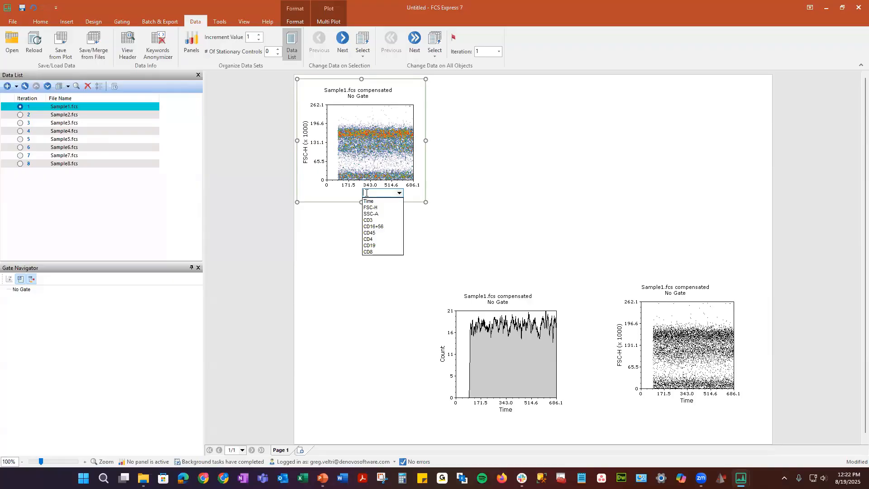
text(45)
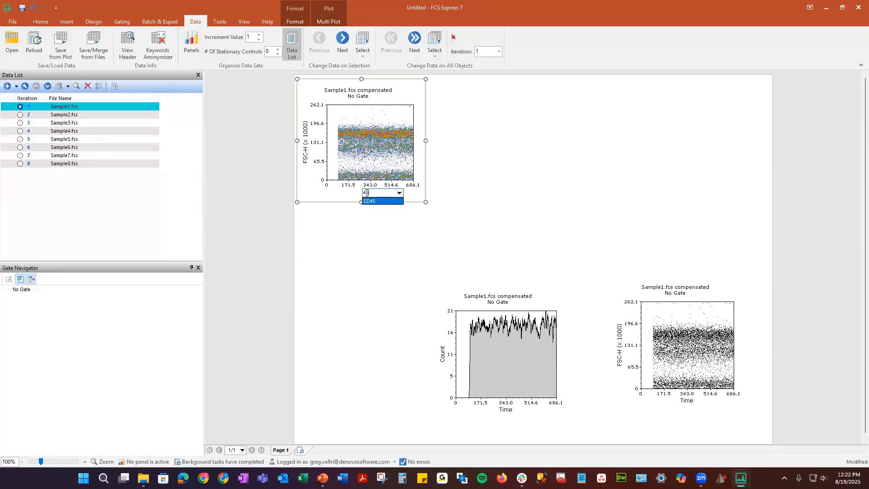
click(385, 202)
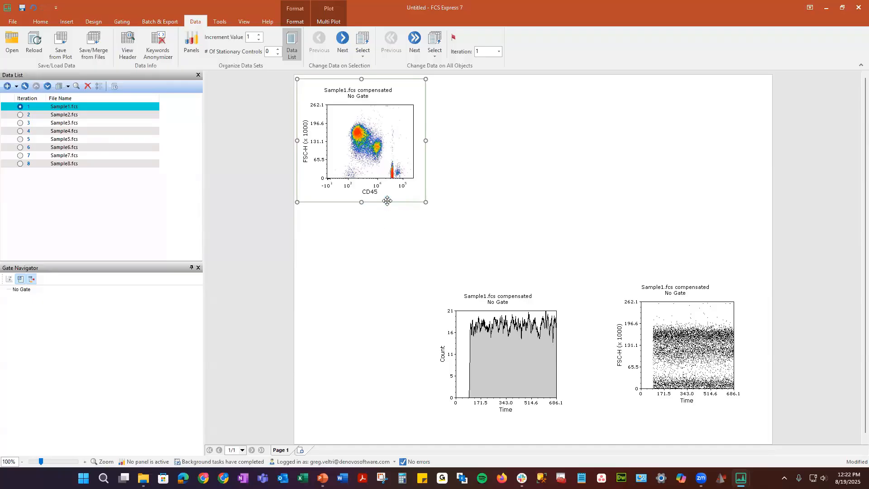
click(306, 143)
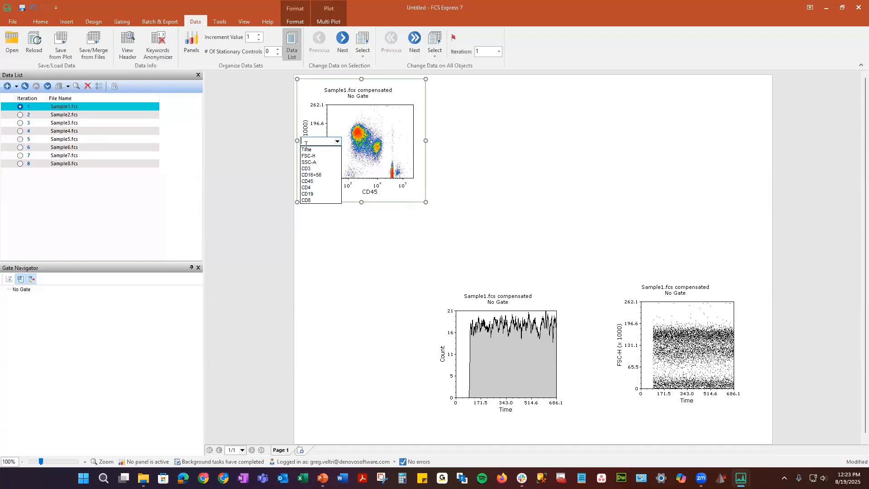
click(311, 163)
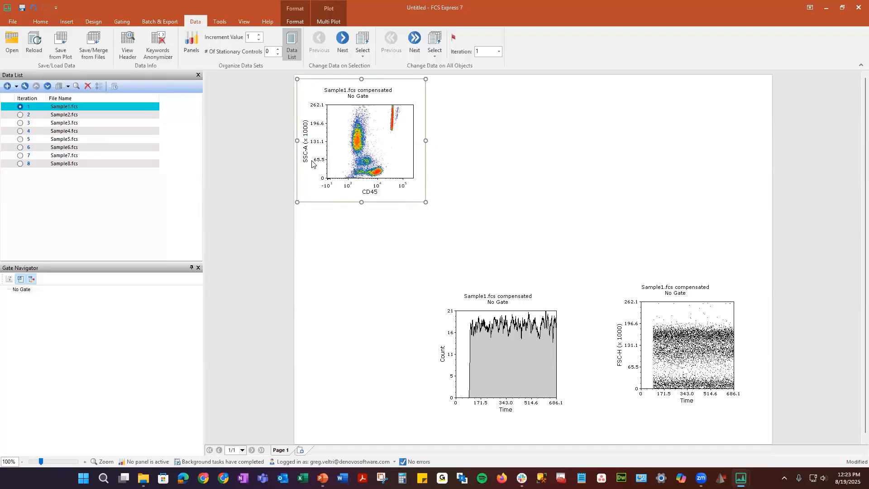
click(538, 125)
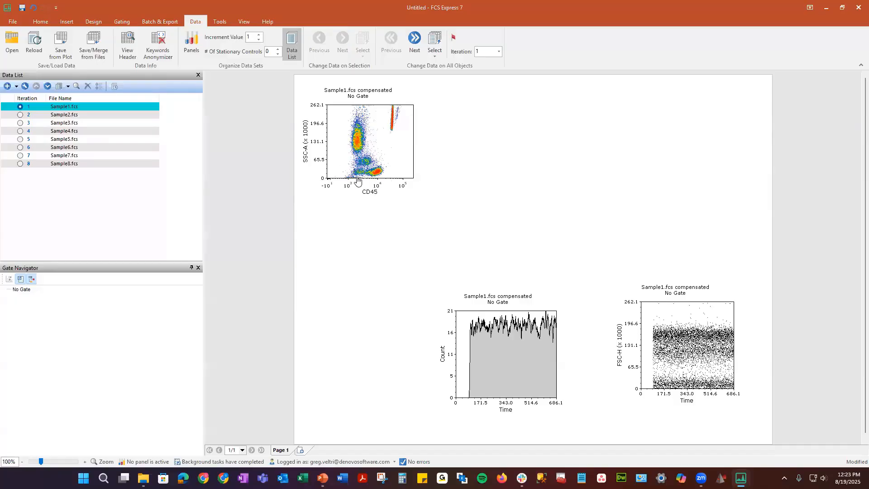
- Set the density plot's color level style to Fixed Range with Logarithmic color scaling, and make the plot slightly narrower and taller
right_click(387, 154)
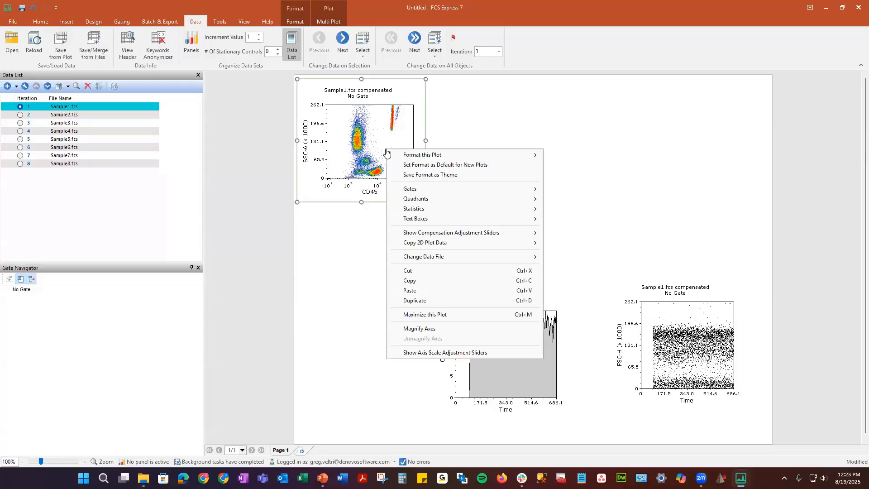
mouse_move(412, 155)
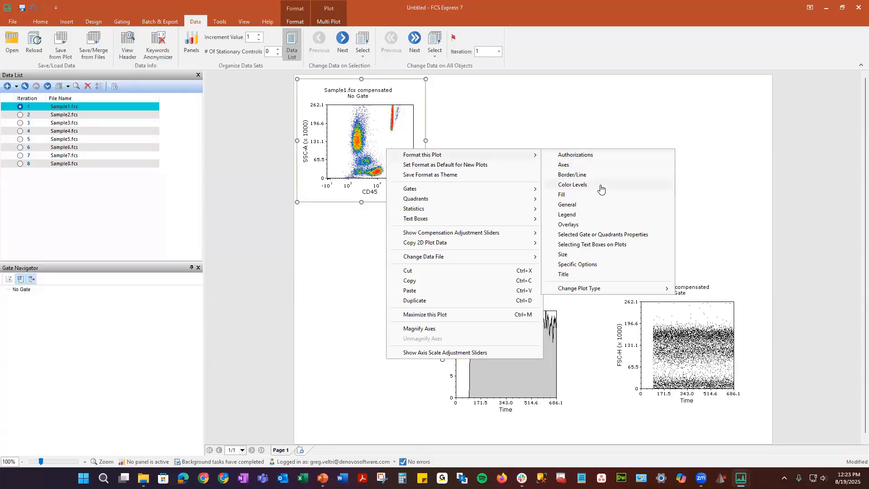
click(573, 185)
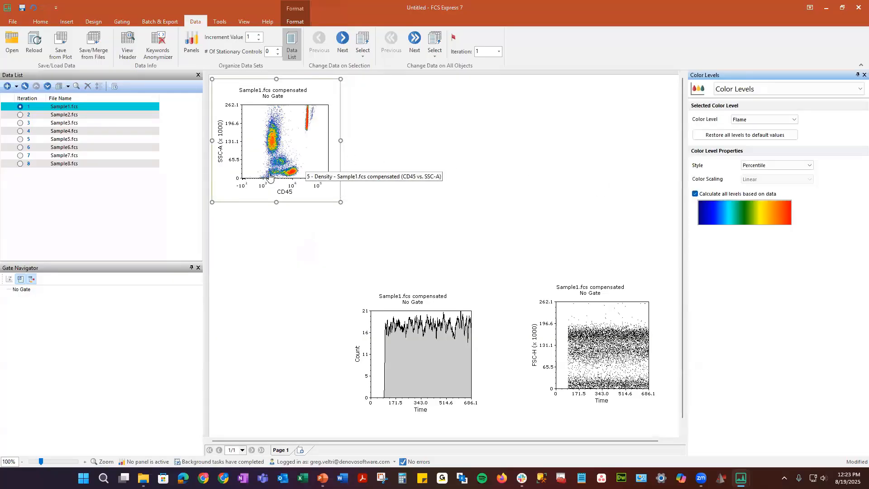
click(797, 165)
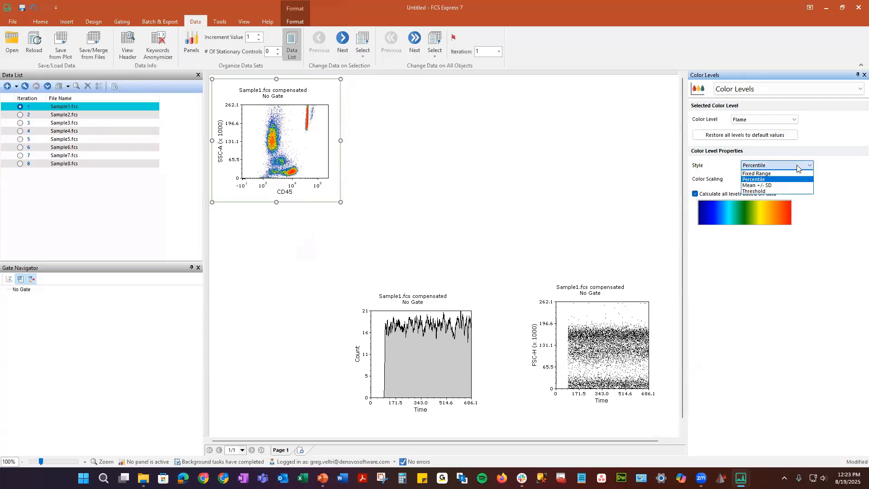
click(797, 174)
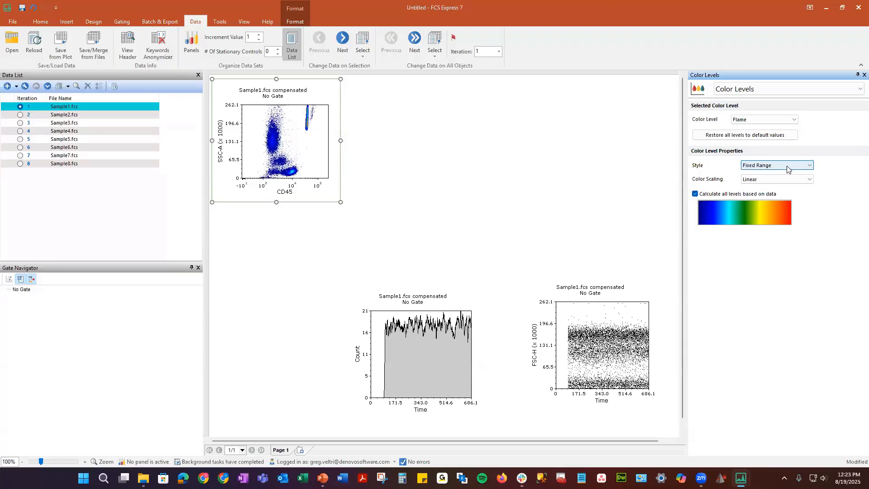
click(782, 178)
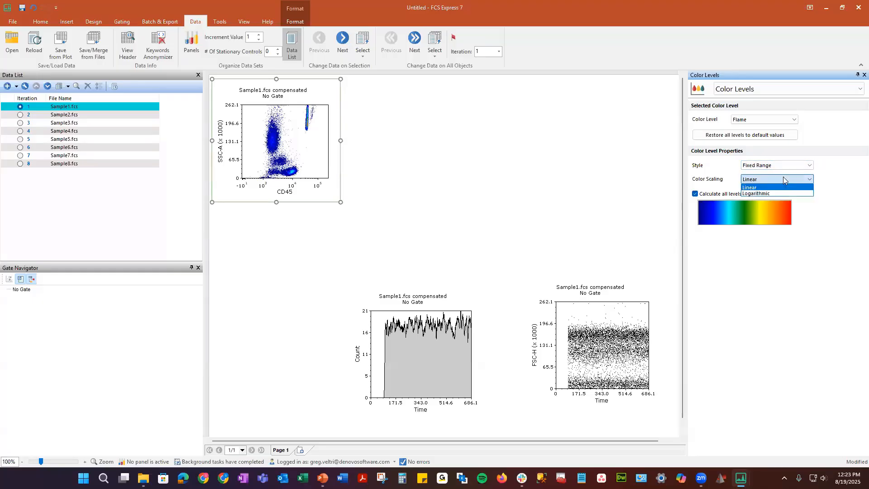
click(784, 193)
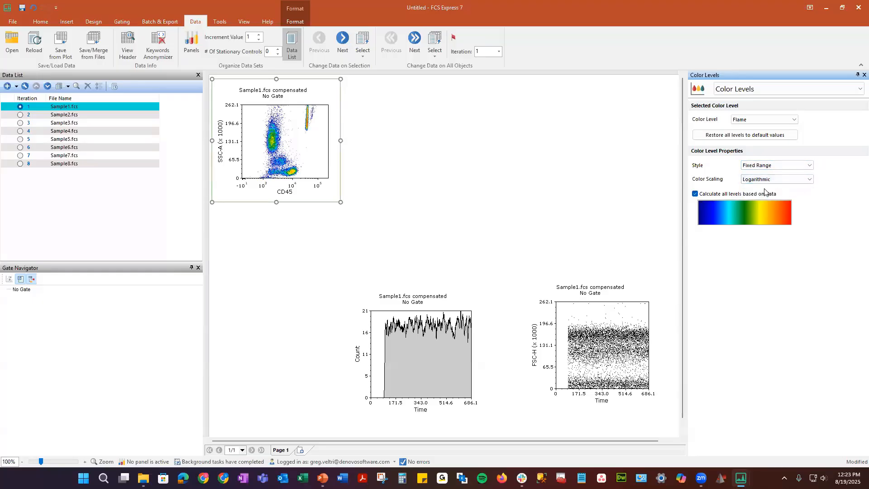
mouse_move(341, 202)
mouse_down()
mouse_move(326, 219)
mouse_move(334, 209)
mouse_up()
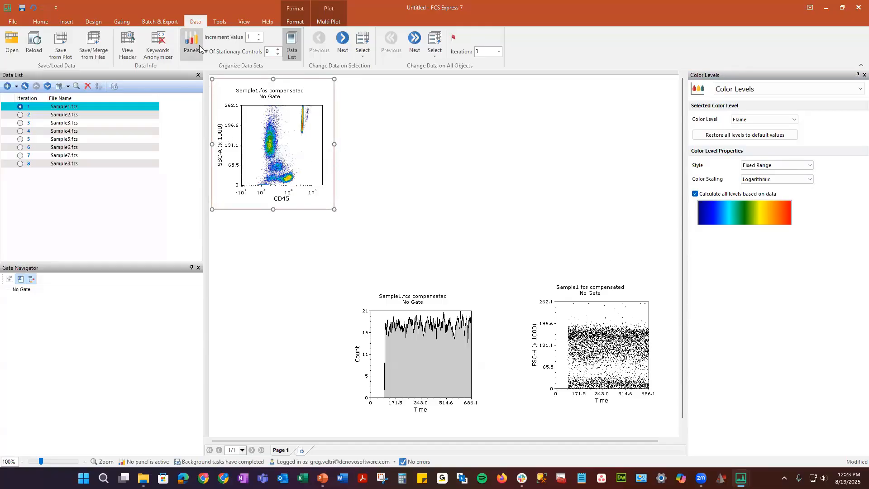
- Draw a rectangle gate named Lymphs around the CD45-high, low SSC-A population on the density plot
click(120, 22)
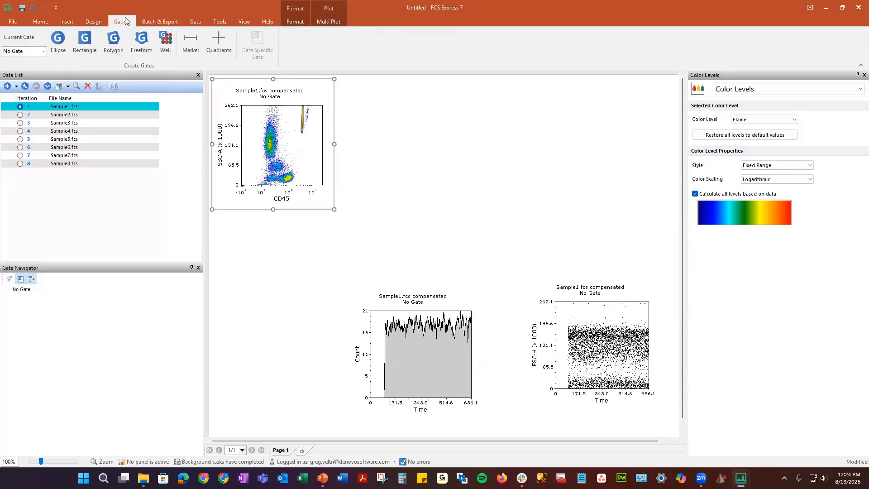
click(84, 43)
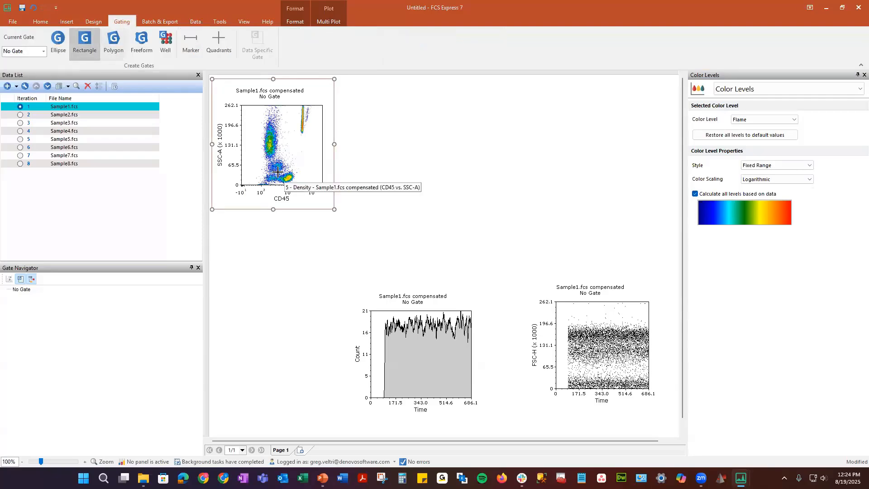
drag(297, 185, 278, 173)
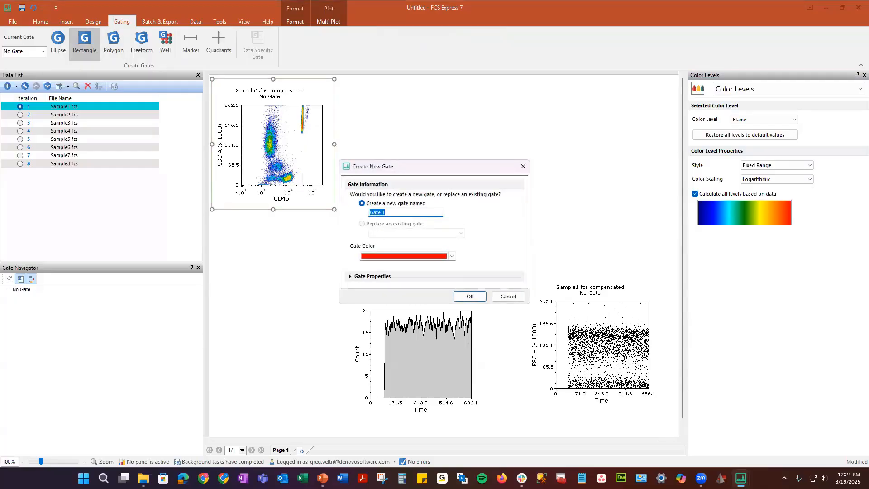
key(BackSpace)
text(lYMPHS)
key(BackSpace)
key(BackSpace)
key(BackSpace)
key(BackSpace)
key(BackSpace)
text(Lymp)
click(471, 297)
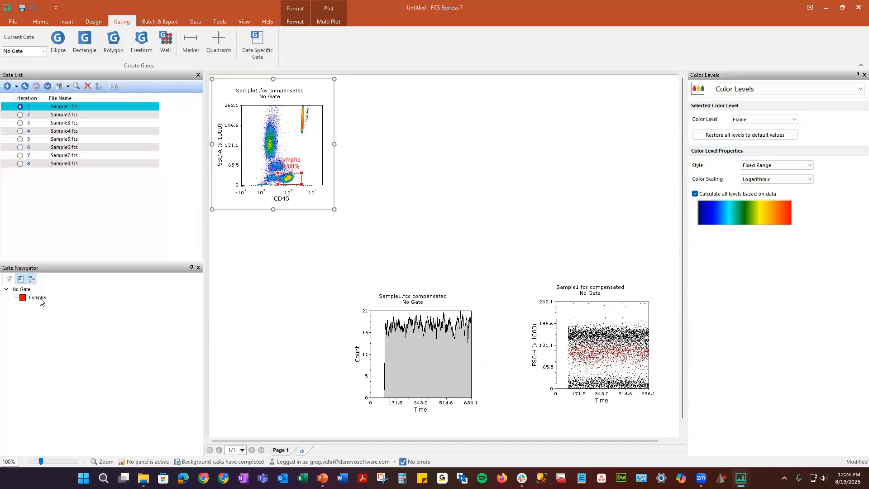
- Move the Lymphs gate label above the gate into the empty area at the density plot's right edge
click(293, 162)
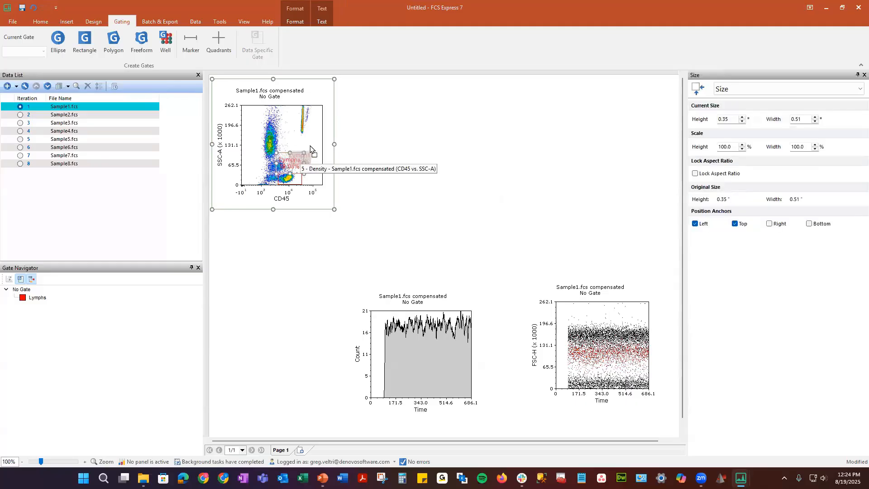
drag(293, 161, 313, 152)
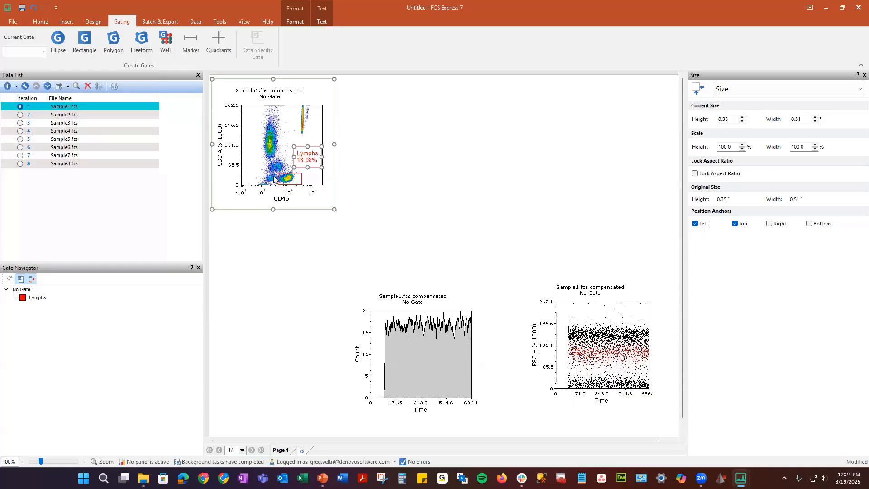
click(290, 172)
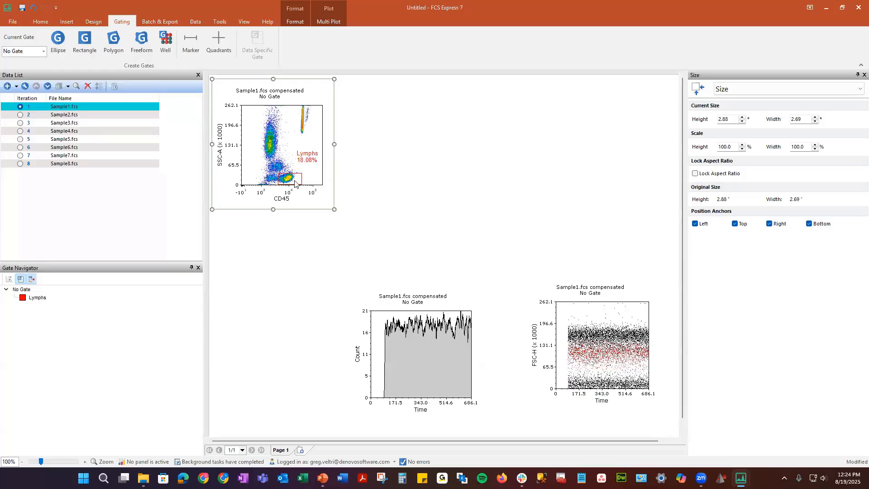
- Draw a six-sided polygon gate around the CD45-high, low SSC-A population, replacing the existing Lymphs gate
click(114, 43)
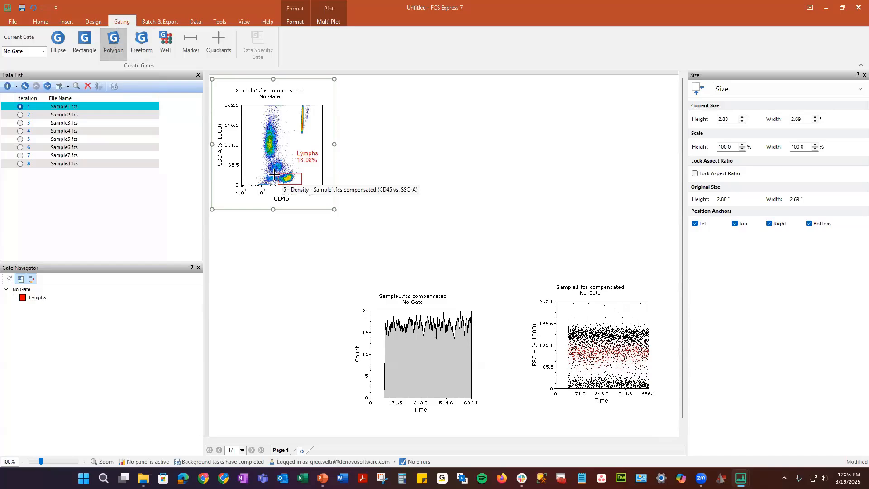
click(275, 175)
click(291, 170)
click(301, 175)
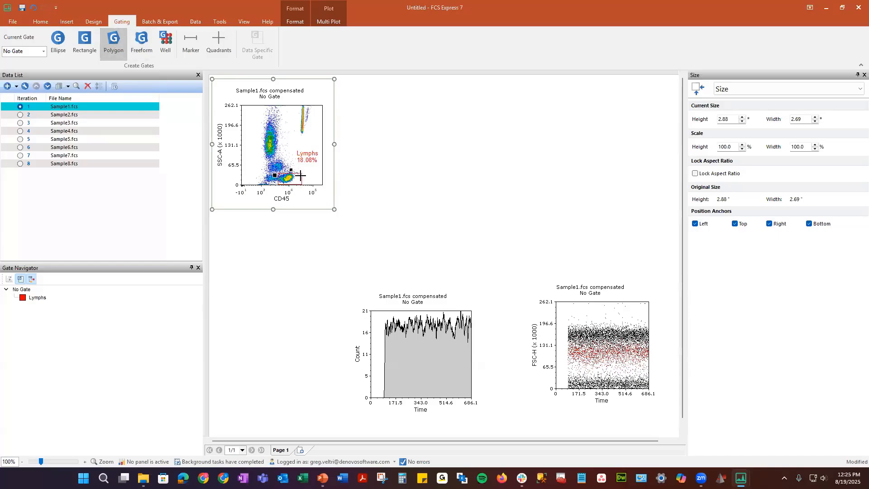
click(296, 183)
click(284, 184)
click(277, 178)
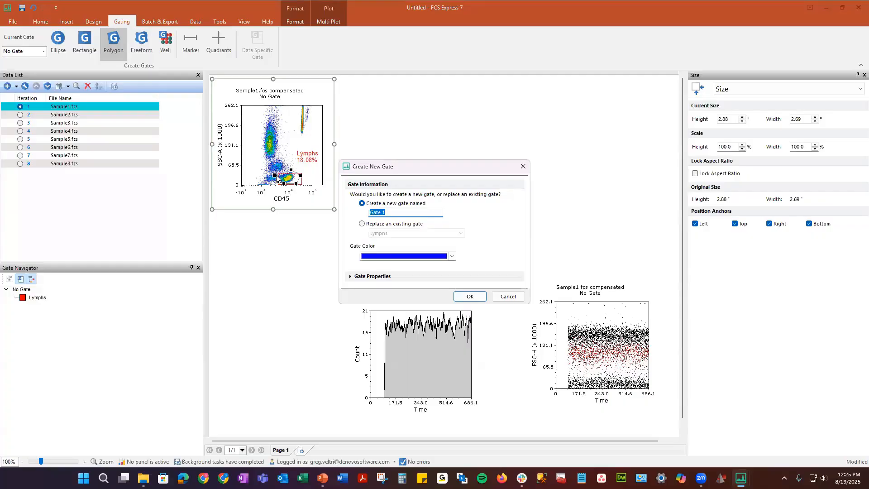
click(366, 224)
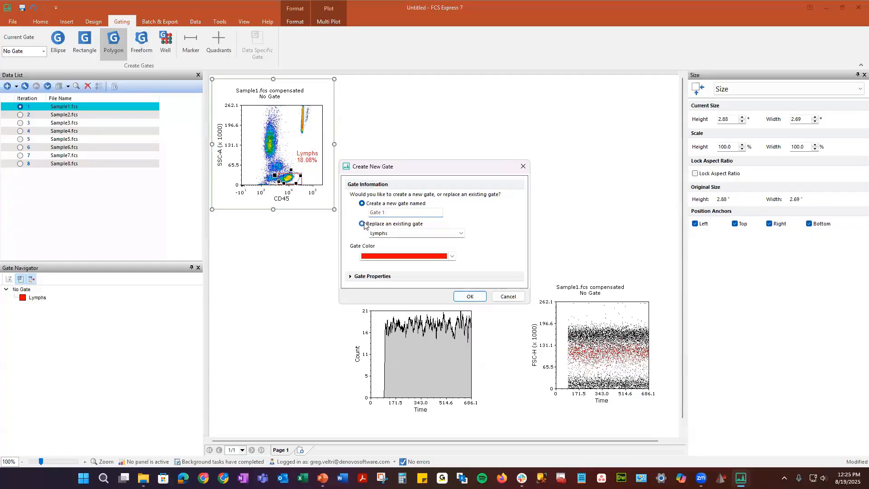
click(469, 297)
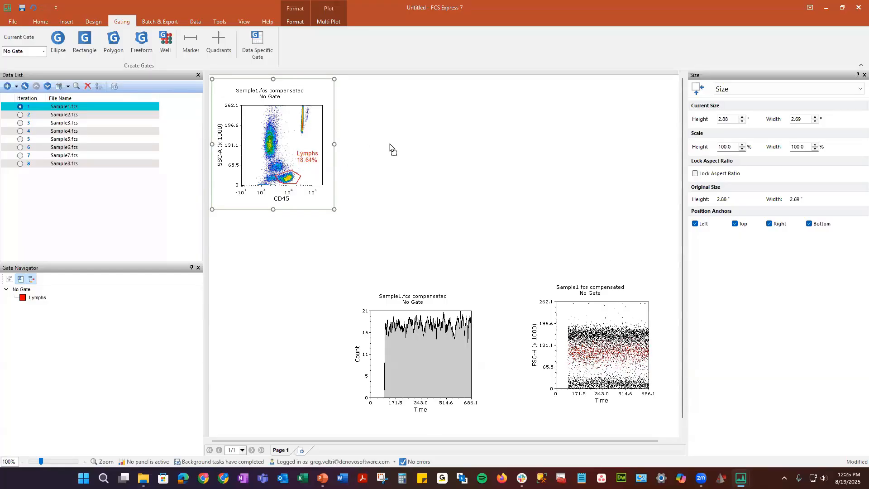
- Create a density plot gated on Lymphs beside the first plot and set its X axis parameter to CD3
drag(390, 147, 344, 81)
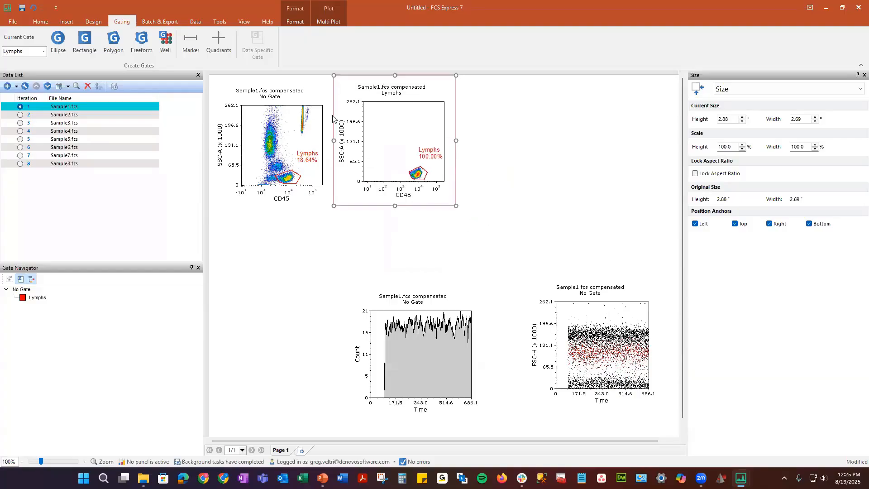
click(405, 196)
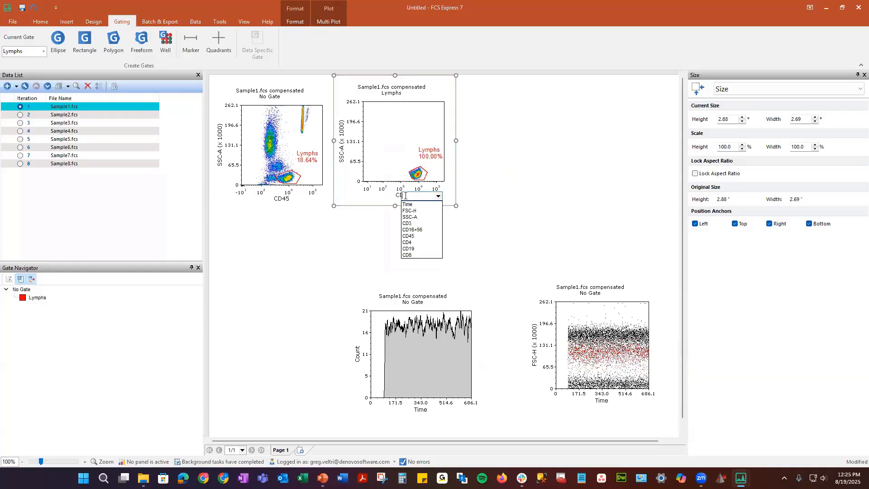
click(406, 223)
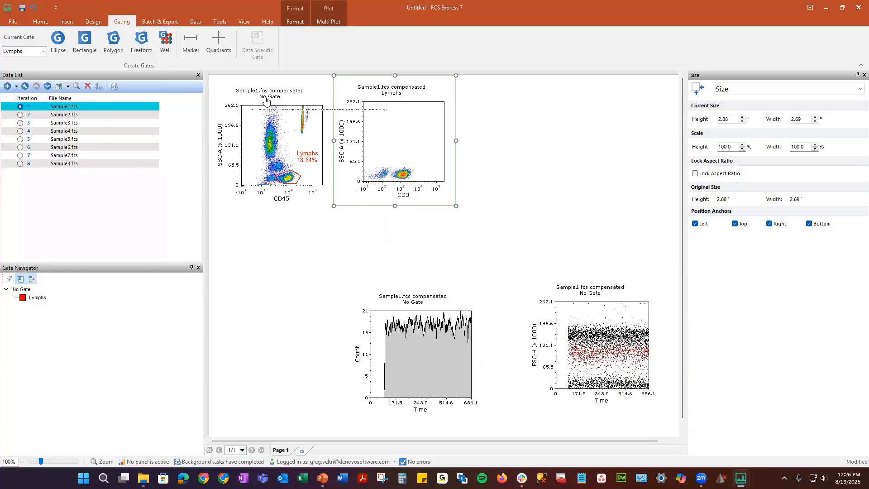
- Switch the CD3 plot's gate to No Gate and back to Lymphs to compare the displayed populations
click(399, 93)
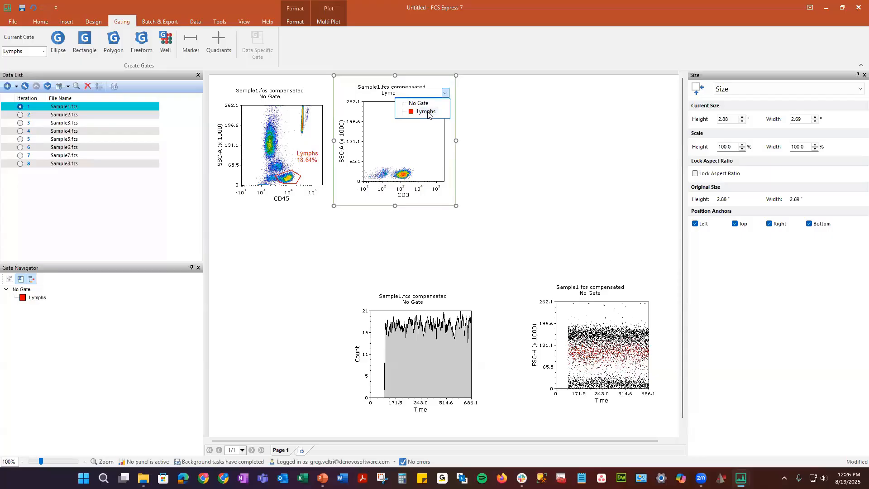
click(428, 112)
click(402, 93)
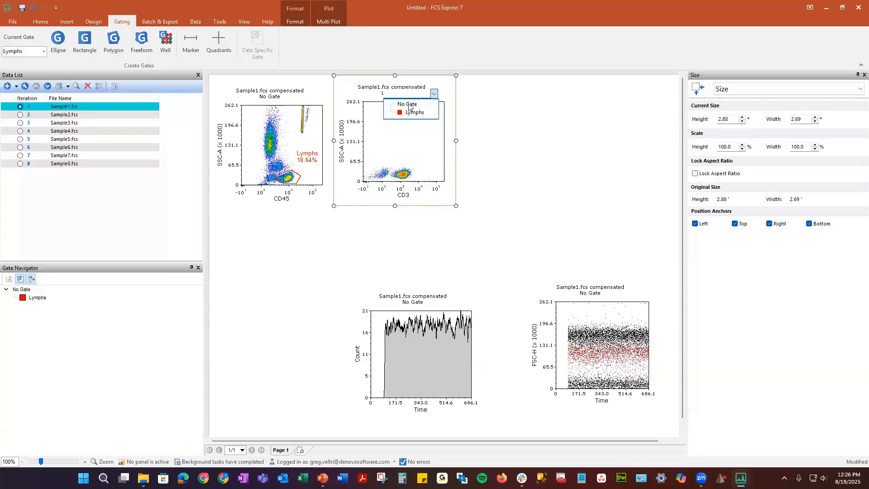
click(402, 103)
click(392, 94)
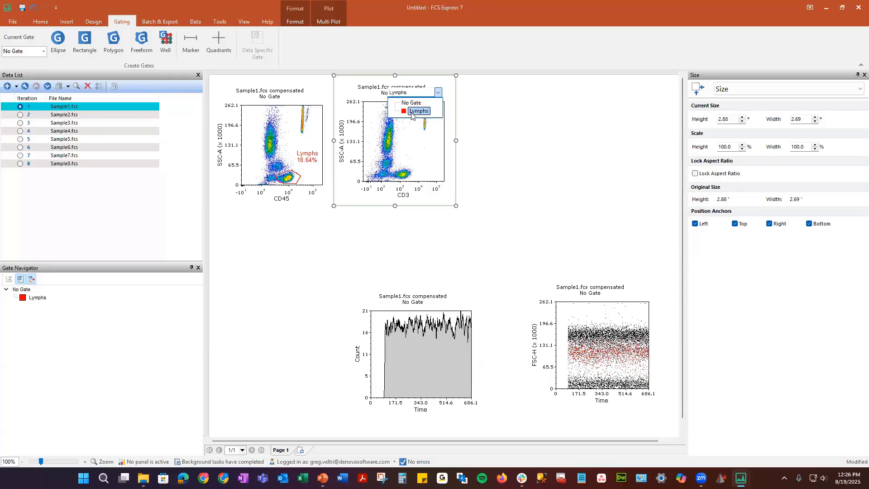
click(416, 111)
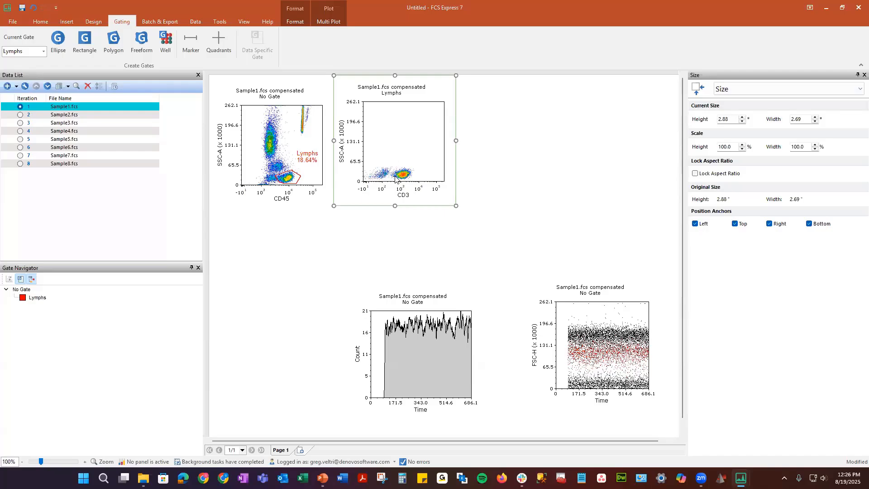
- Adjust the CD3 axis's biexponential scale to a below-zero value of about 79.44 with the axis scale adjustment sliders, then hide them
right_click(415, 136)
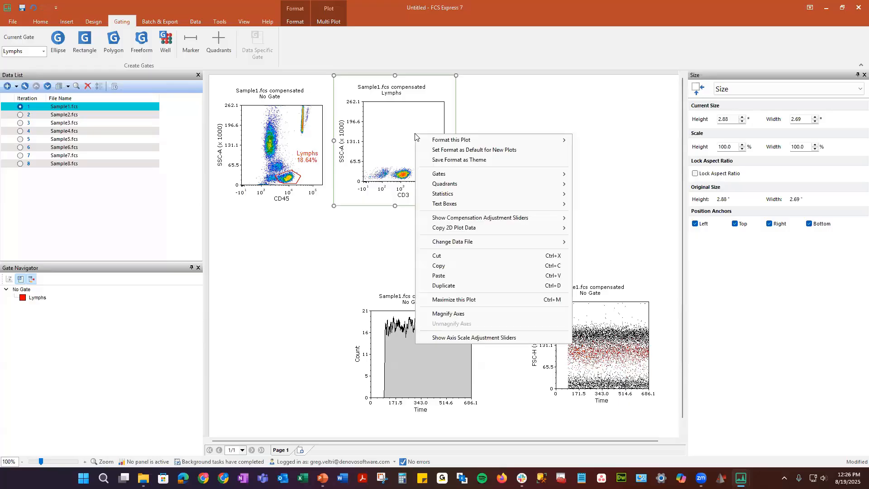
click(461, 338)
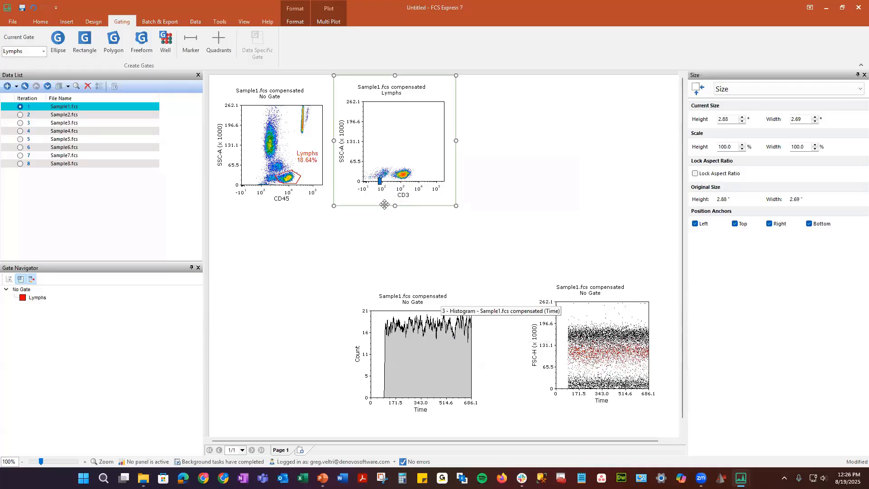
drag(379, 180, 388, 182)
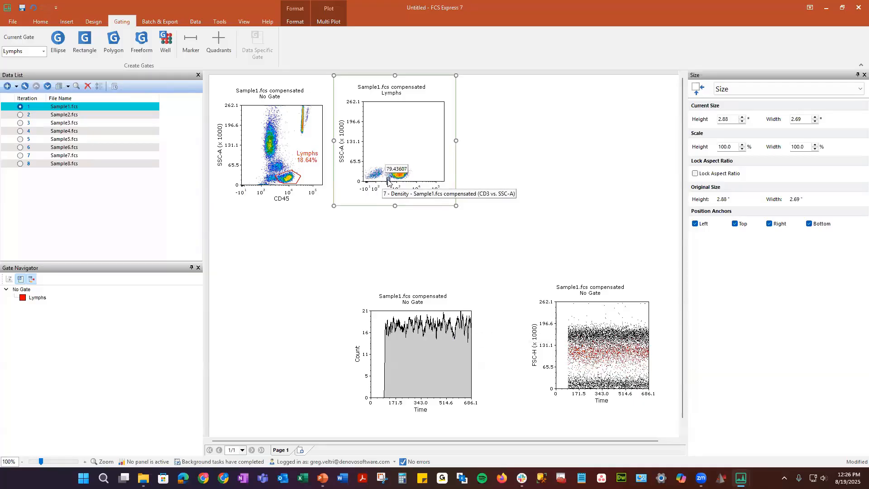
right_click(405, 143)
click(441, 344)
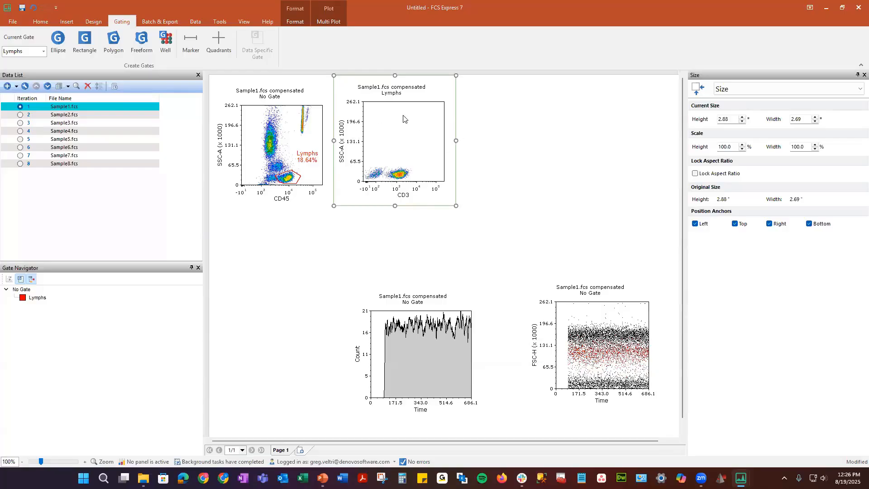
- Display the CD3 plot's X axis scale settings in the Axes formatting options
click(746, 91)
click(744, 100)
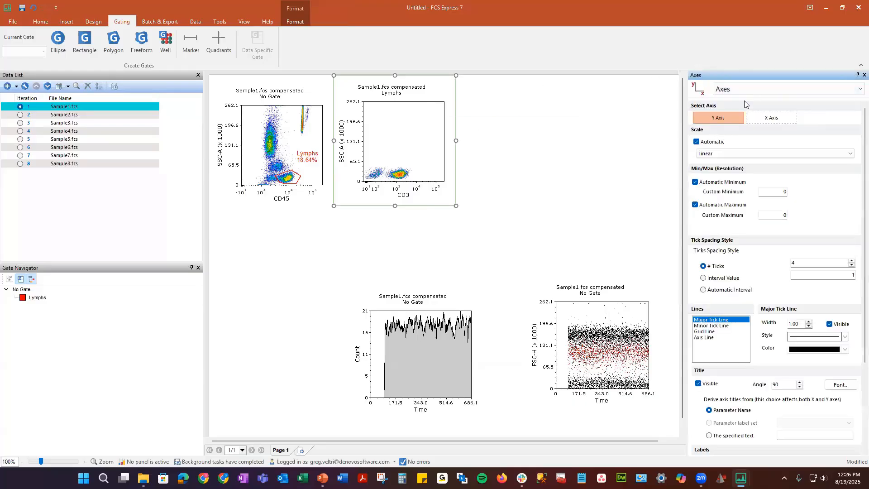
click(768, 119)
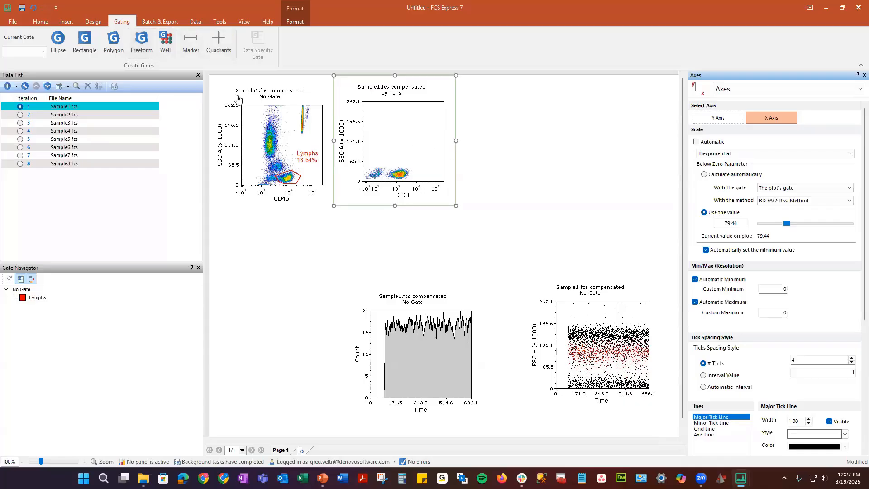
- Draw a rectangle gate named CD3+ around the CD3-positive population on the Lymphs-gated plot
click(85, 43)
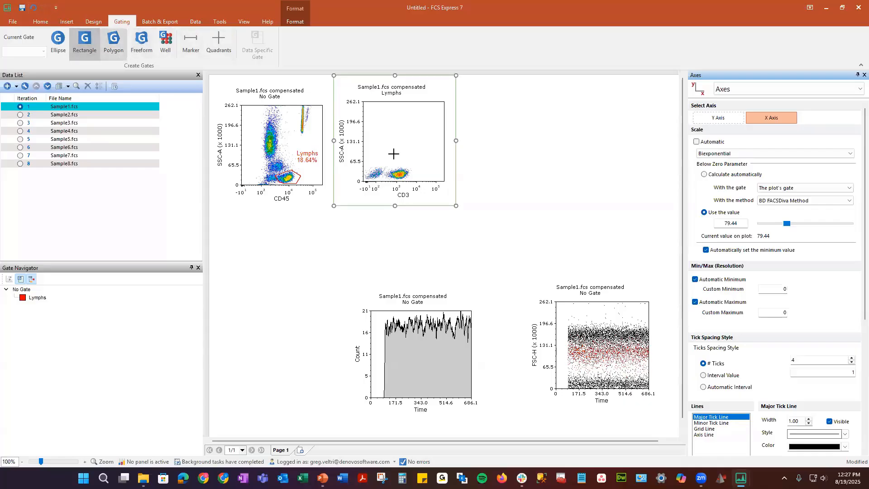
drag(414, 166, 386, 183)
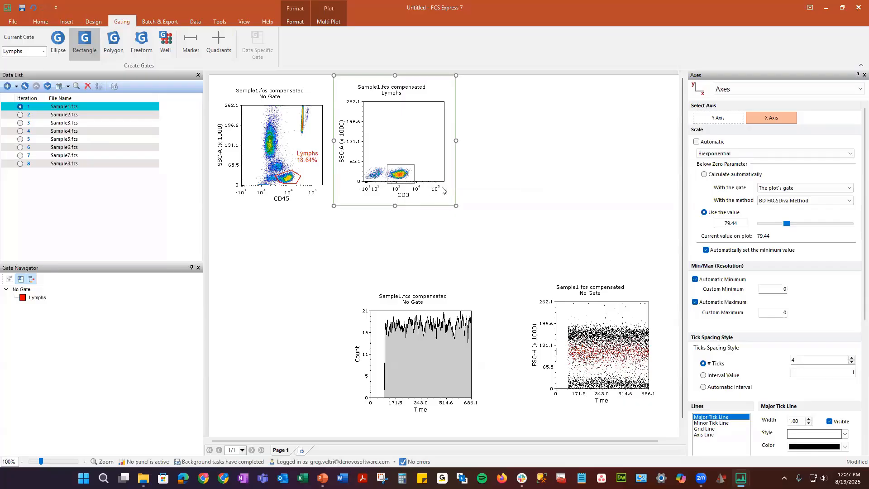
text(CD)
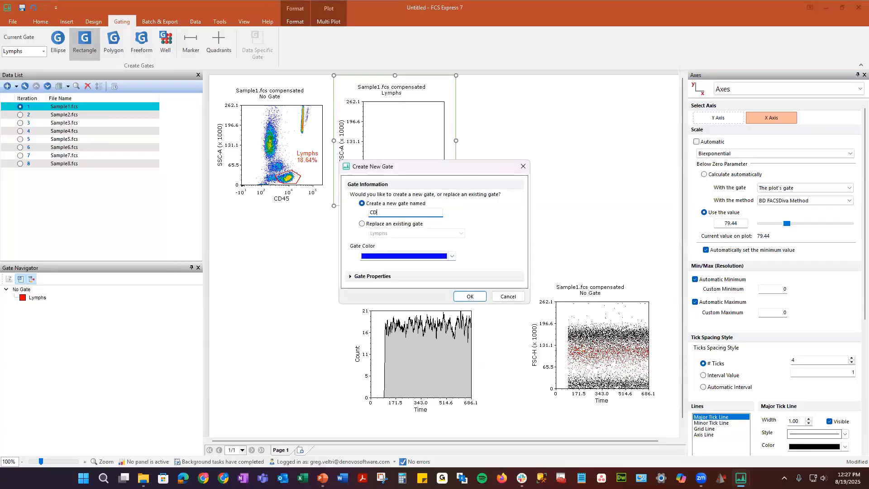
text(3+)
key(Return)
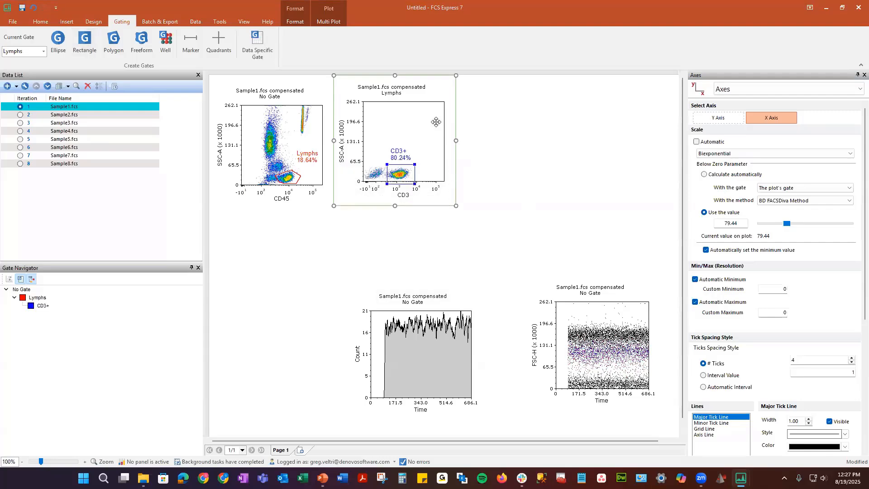
- Create a density plot gated on CD3+ beside the CD3 plot, with CD4 on the X axis and CD8 on the Y axis
drag(402, 169, 477, 77)
drag(477, 77, 477, 76)
click(530, 195)
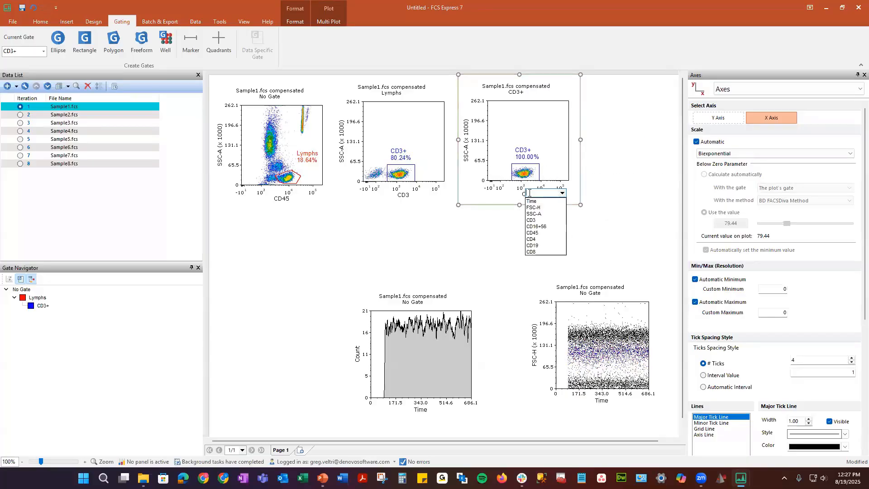
click(545, 243)
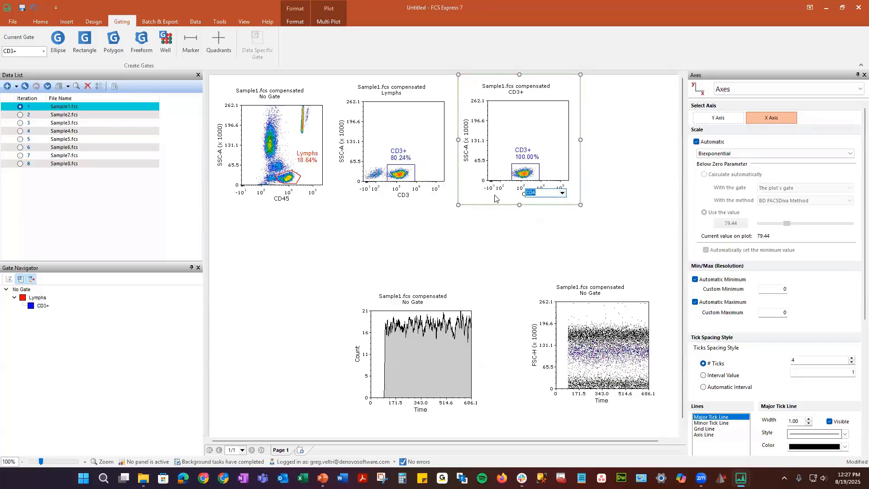
click(466, 140)
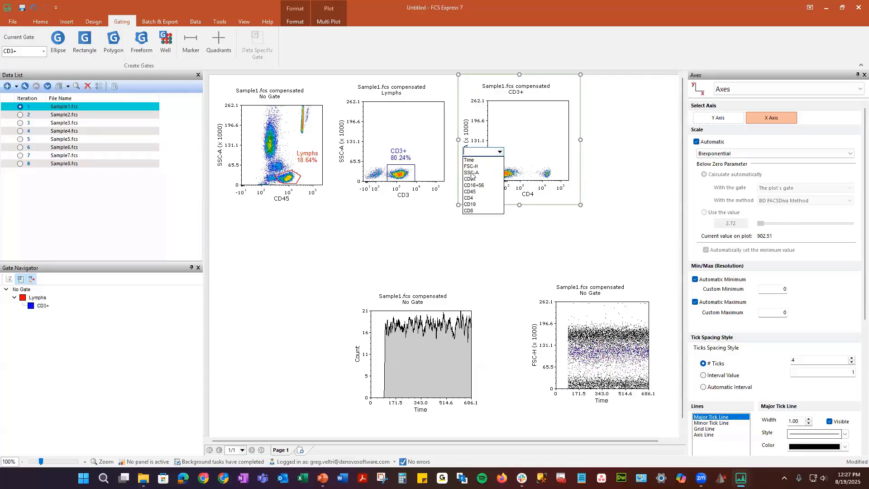
click(474, 210)
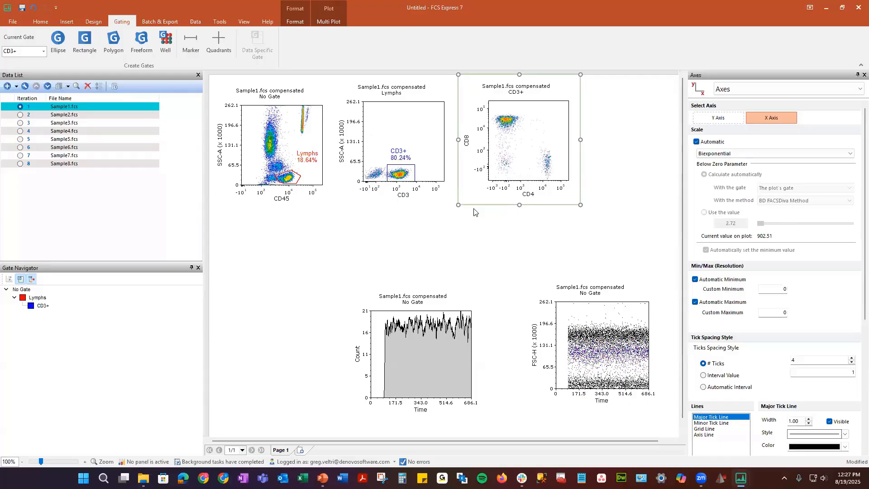
- Adjust the CD4 axis's below-zero value to about 1465.17 and the CD8 axis's to about 1822.13 with the scale sliders, then hide them
right_click(516, 136)
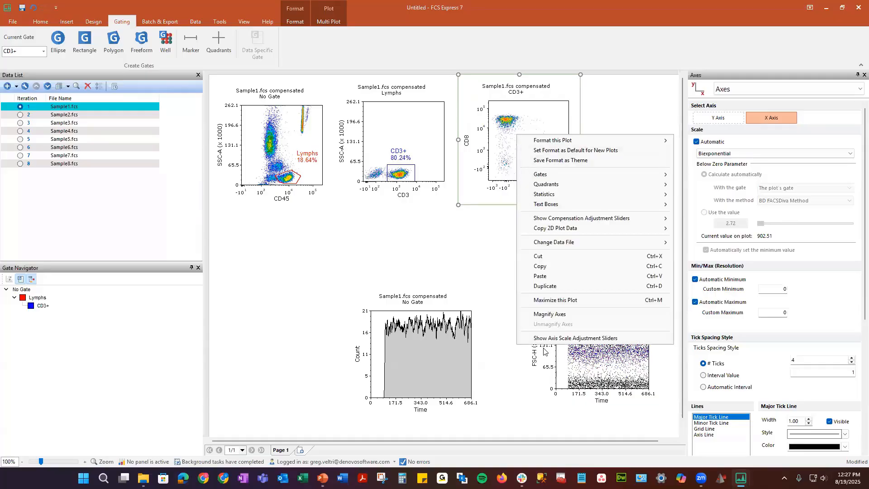
click(564, 338)
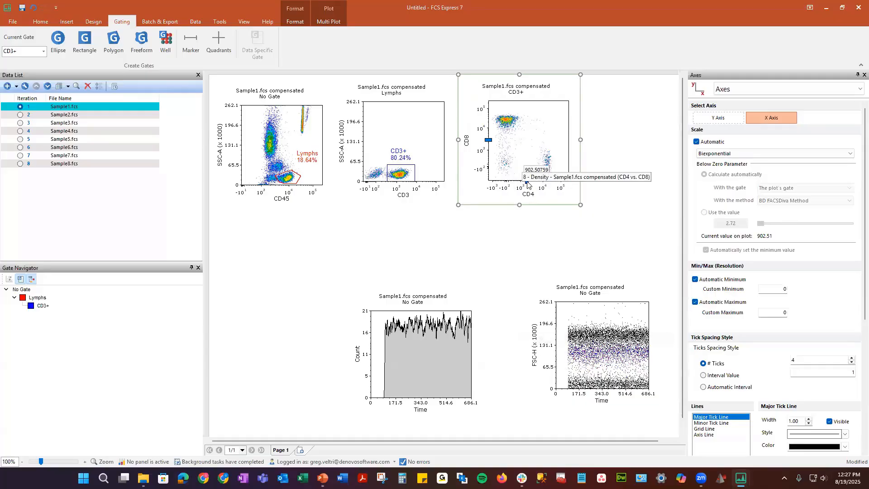
drag(527, 181, 530, 180)
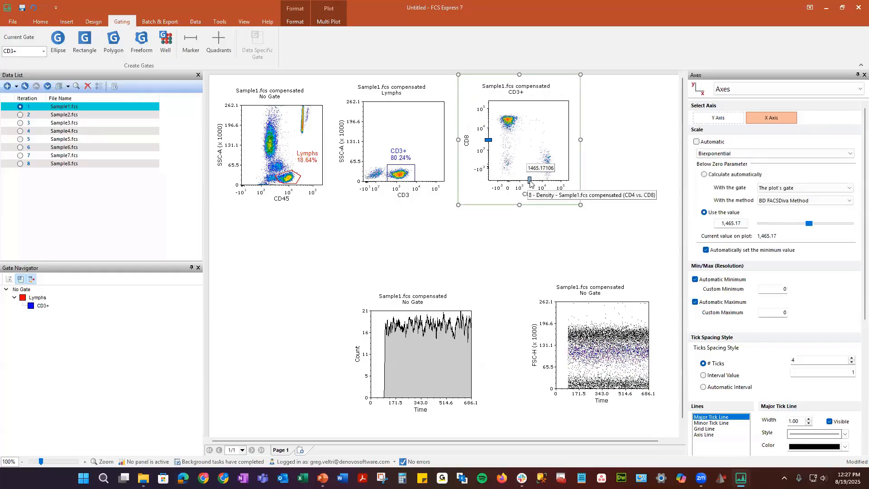
drag(489, 140, 489, 133)
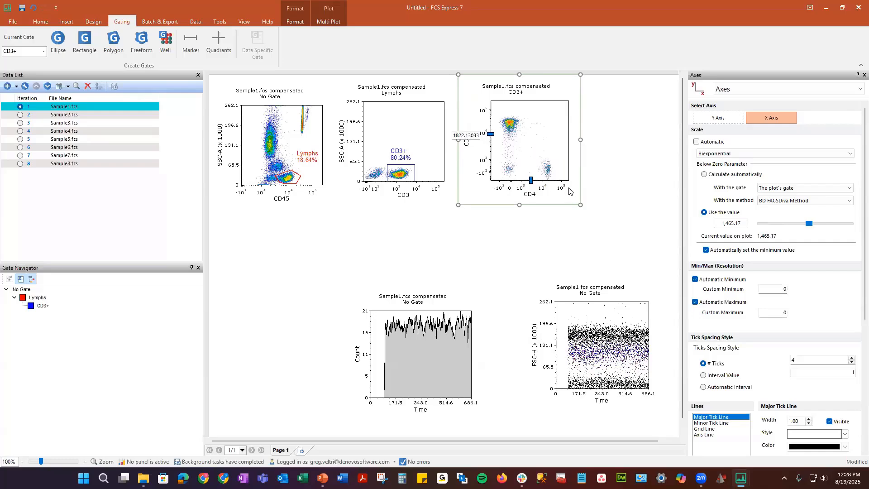
right_click(543, 161)
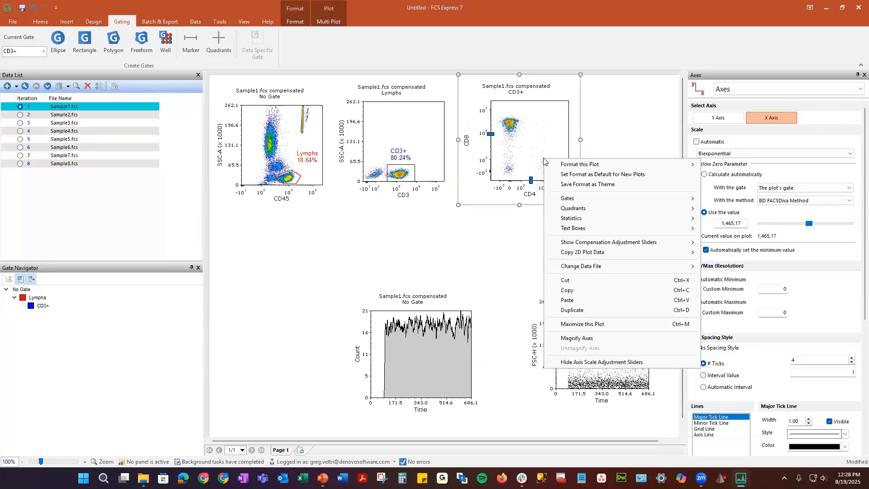
click(601, 362)
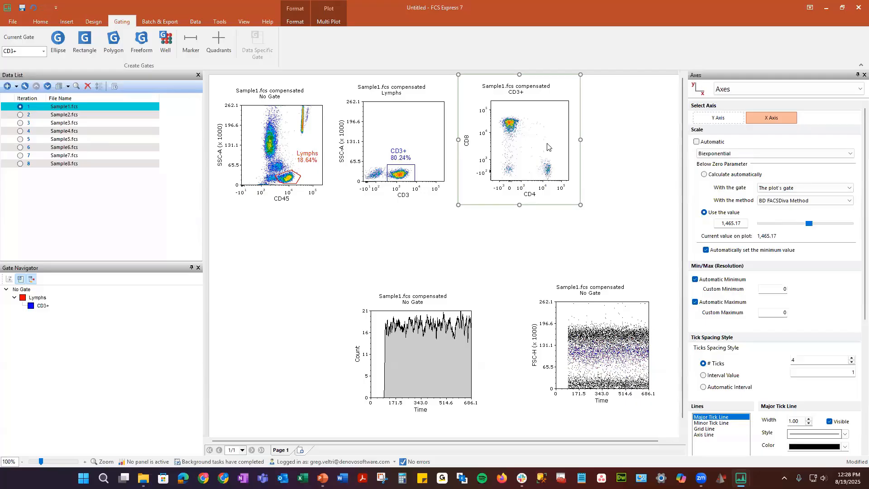
- Set the outlier dot size to 4 in the CD4 versus CD8 plot's overlay options
click(799, 91)
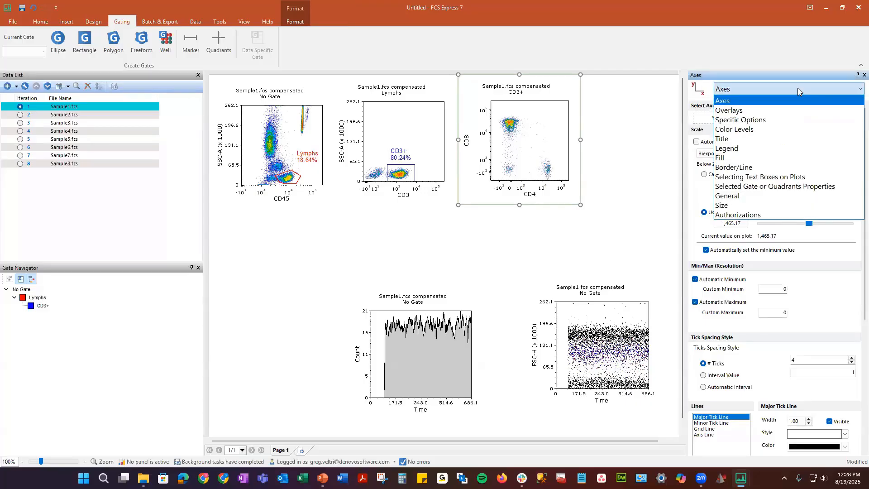
click(790, 110)
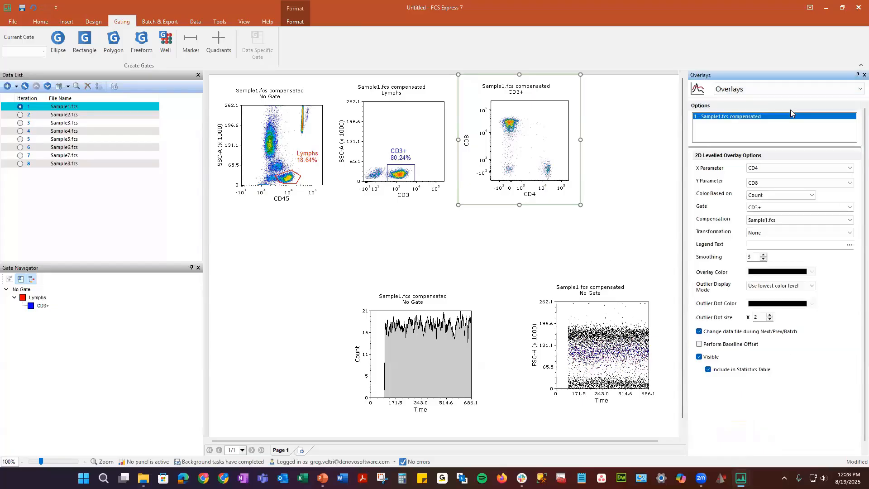
click(769, 315)
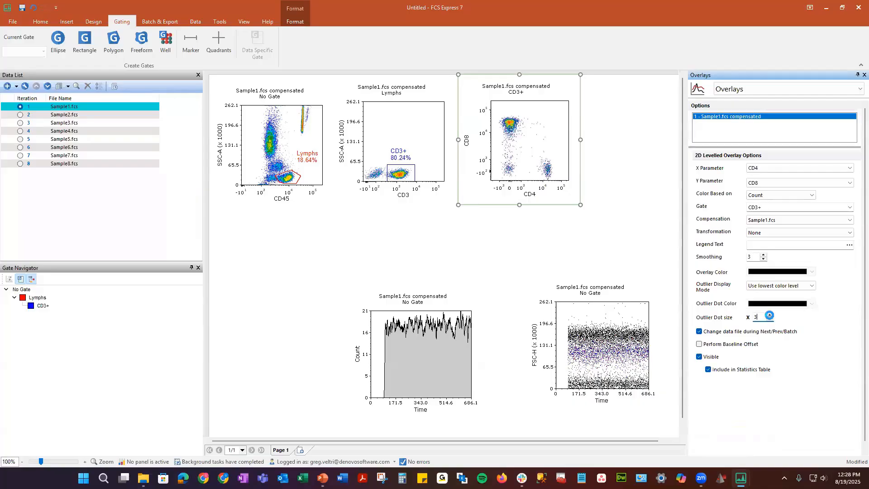
click(769, 316)
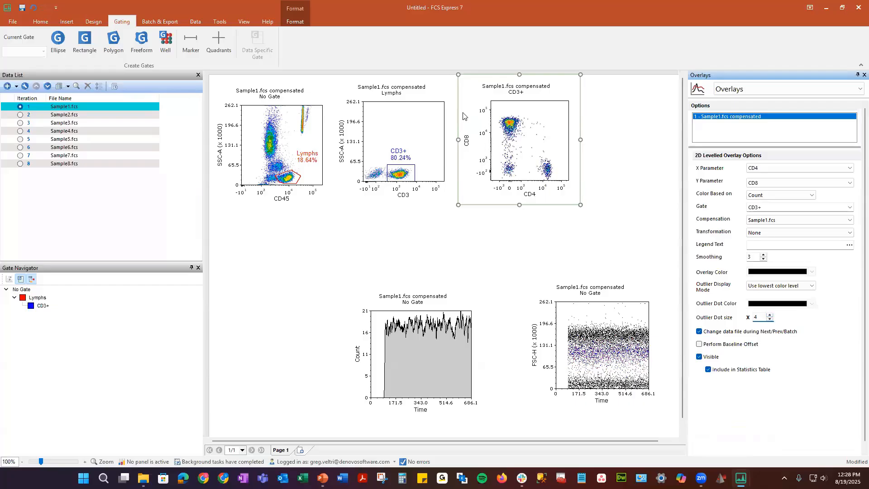
- Place quadrants between the four populations on the CD4 versus CD8 plot, created hierarchically under CD3+ with the prefix Q1
click(547, 142)
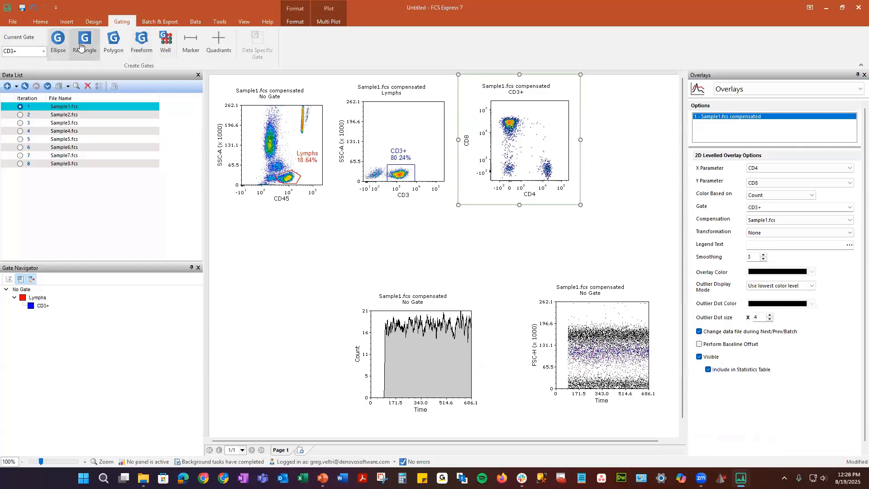
click(224, 43)
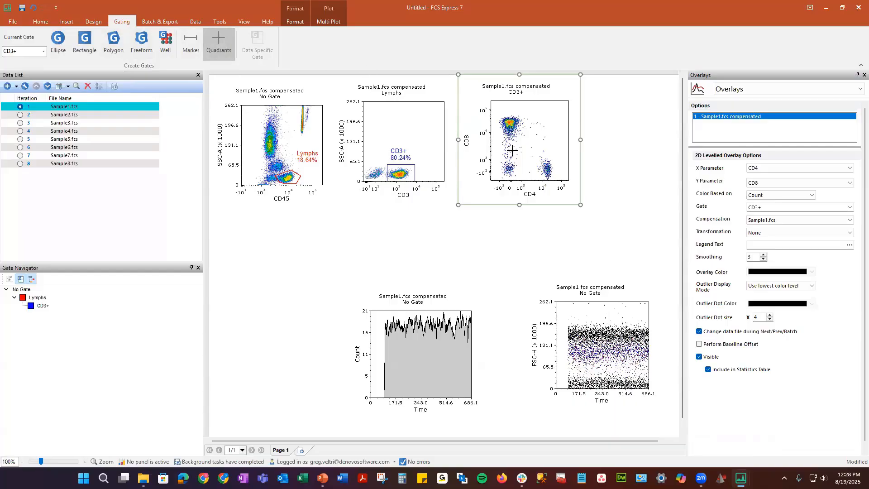
click(526, 151)
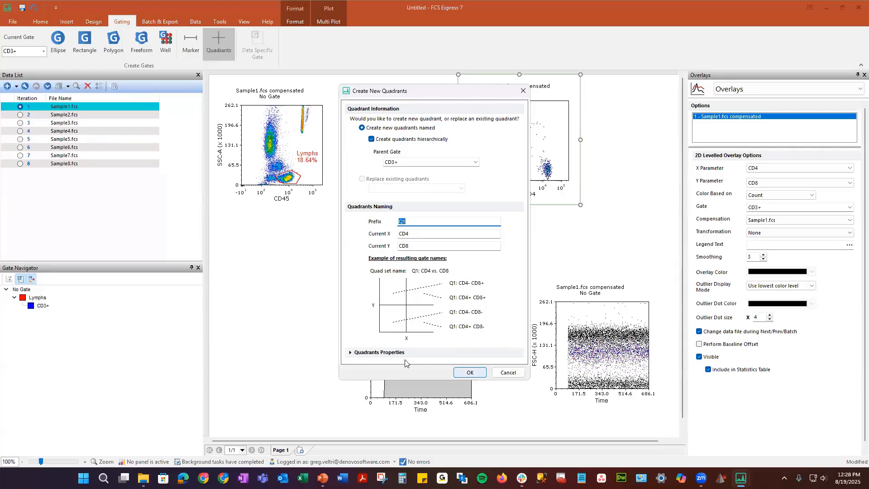
click(350, 353)
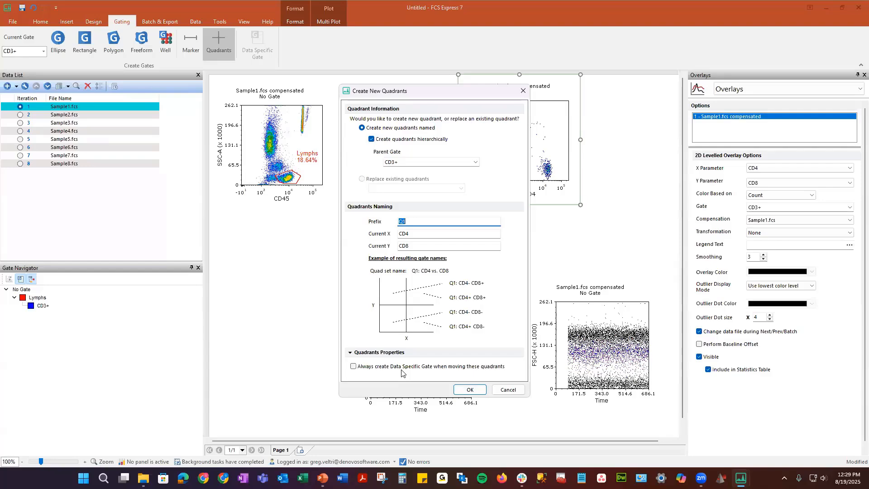
click(475, 393)
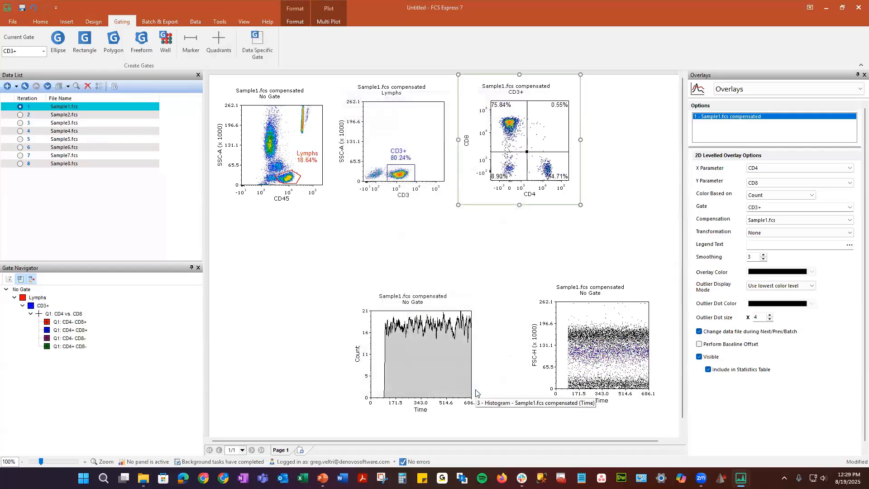
- Move the Time histogram directly below the CD45 plot and reshape it to be wider and shorter
right_click(441, 340)
click(393, 284)
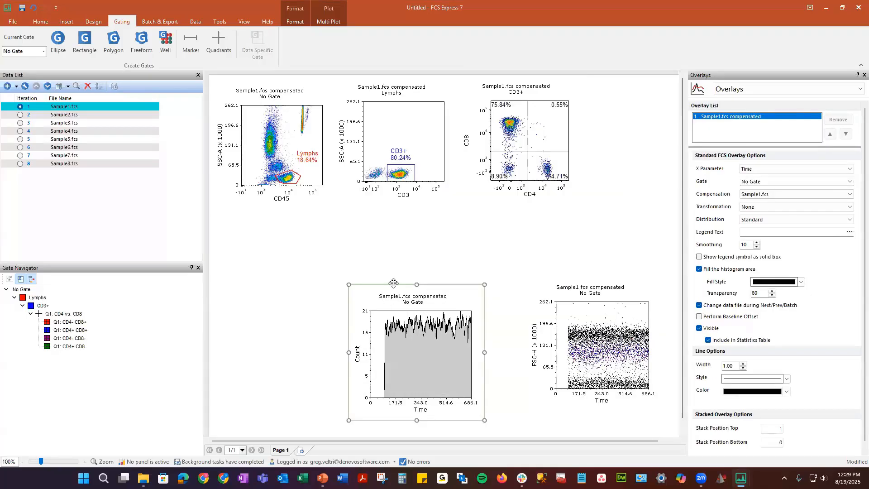
drag(366, 269, 242, 191)
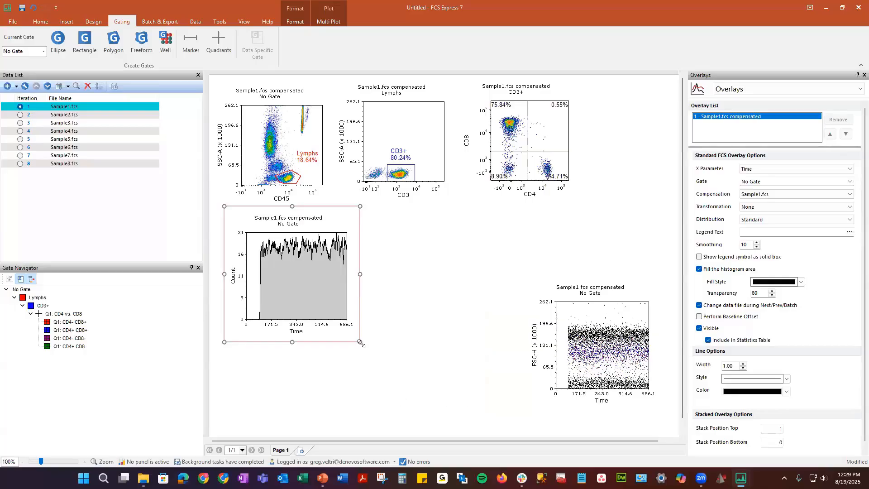
drag(361, 337, 412, 315)
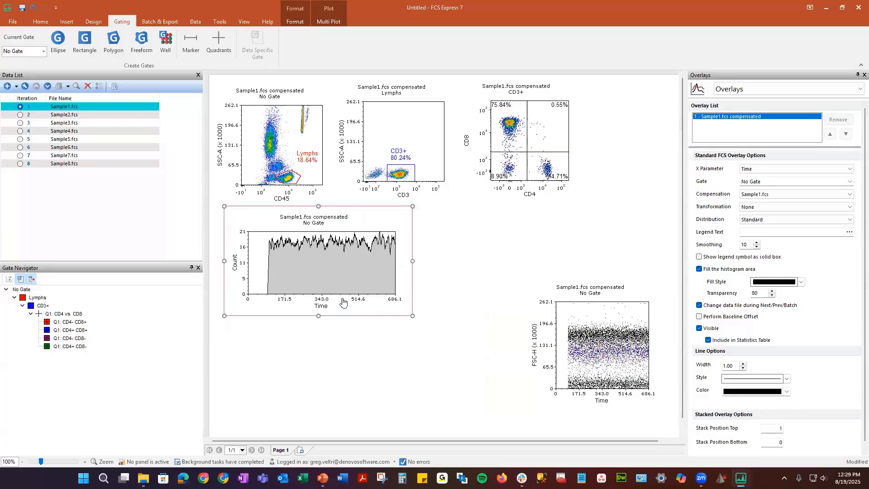
- Change the Time histogram's X parameter to CD4 and apply the CD3+ gate to it
click(321, 305)
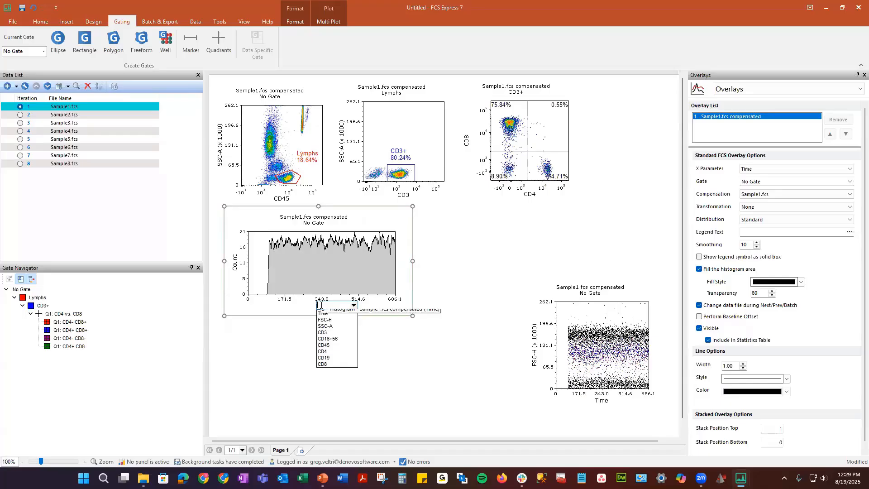
click(330, 351)
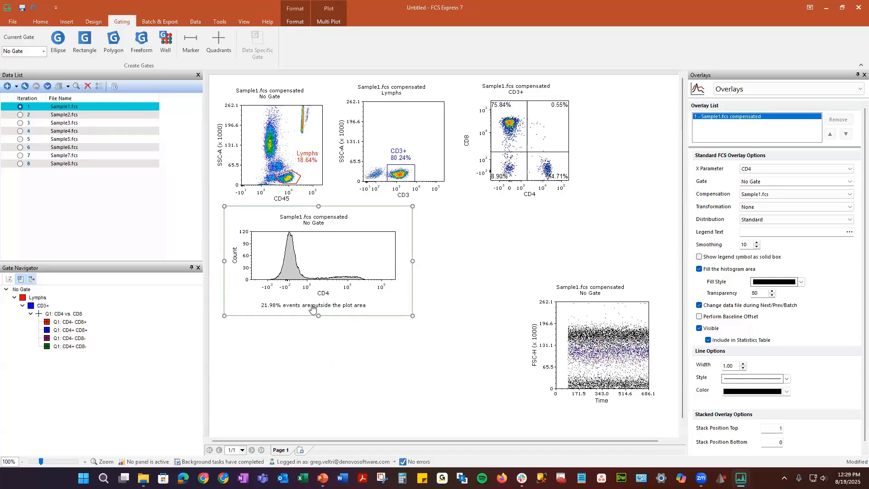
click(317, 222)
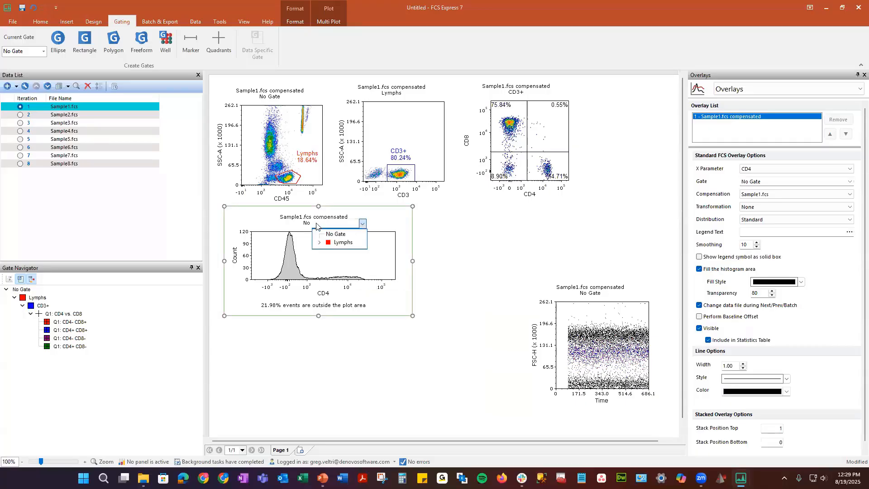
click(321, 242)
click(348, 251)
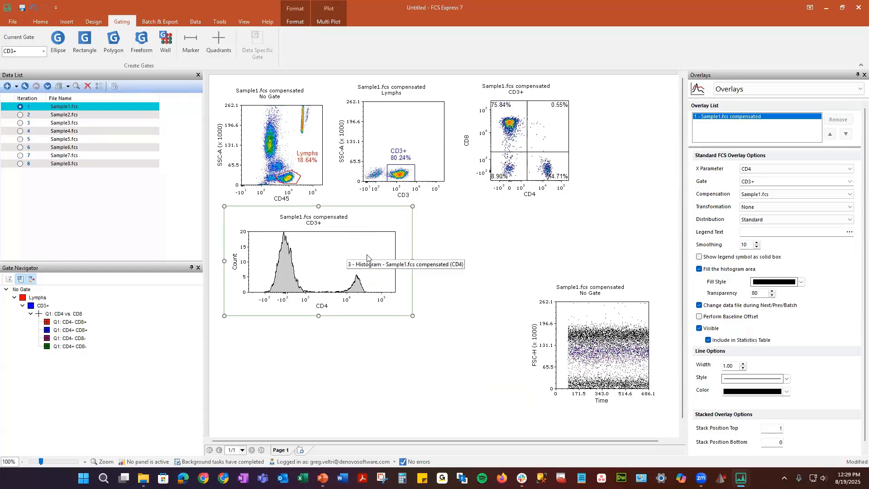
- Cut the FSC-H versus Time plot from the layout page
click(649, 294)
right_click(643, 291)
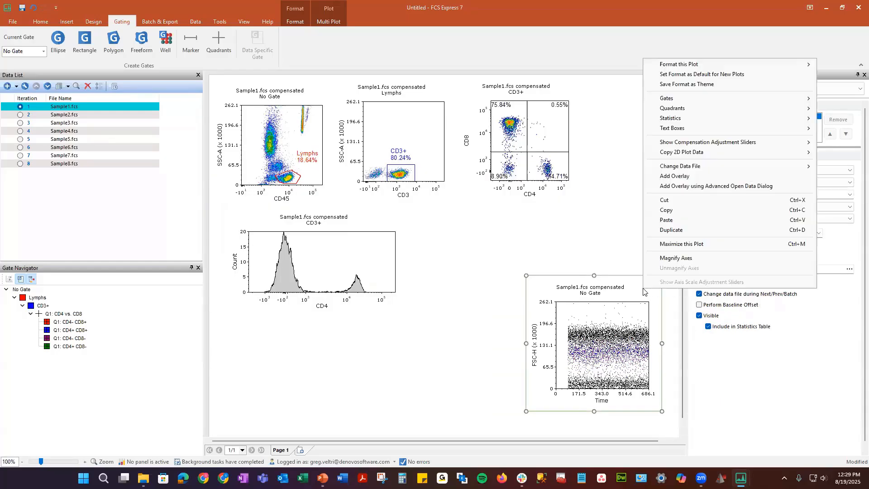
click(671, 202)
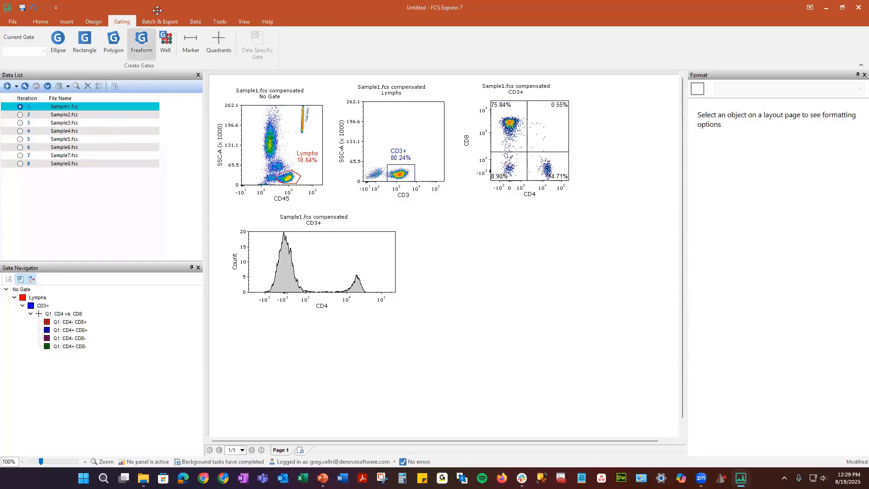
- Insert a gate view beside the CD4 versus CD8 plot and expand all of its gates
click(71, 21)
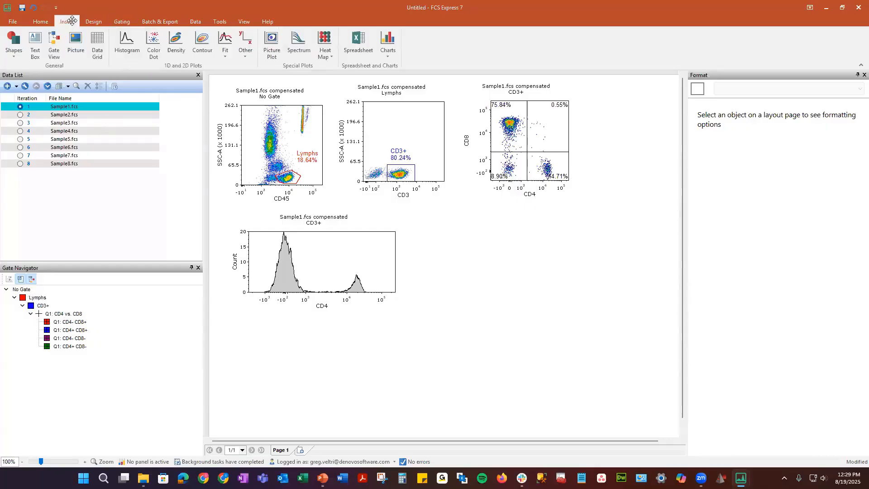
click(52, 41)
click(589, 93)
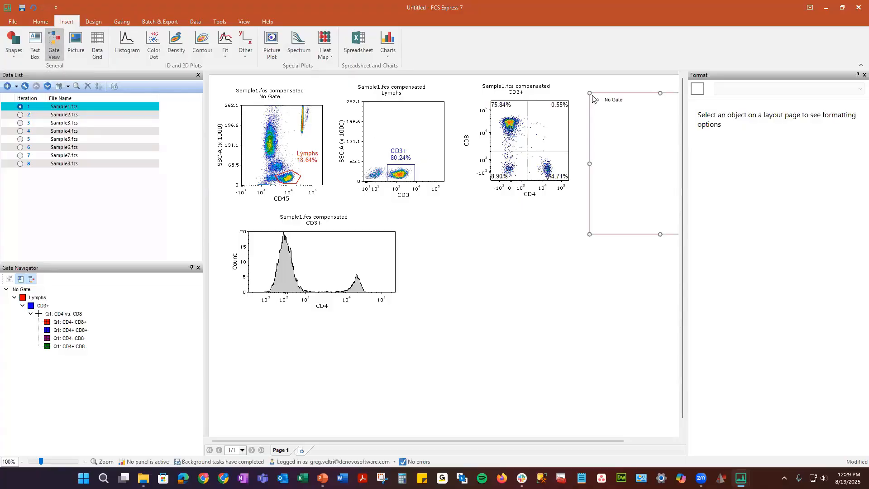
right_click(626, 134)
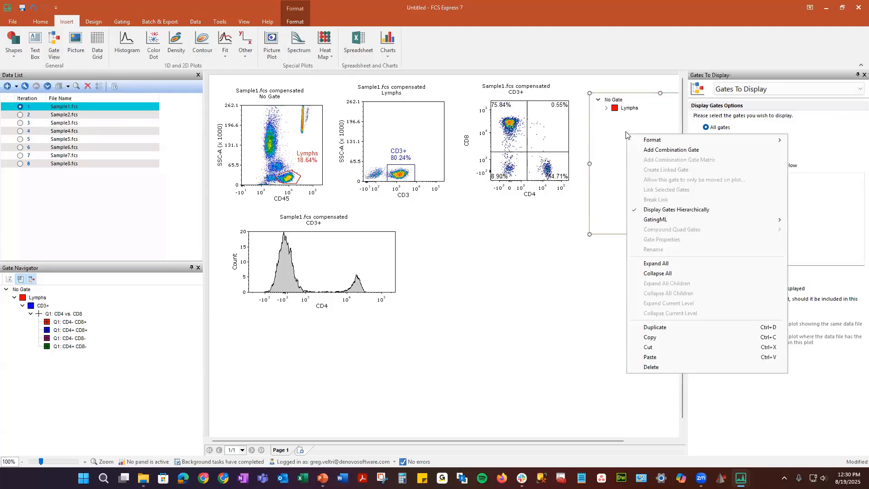
click(657, 263)
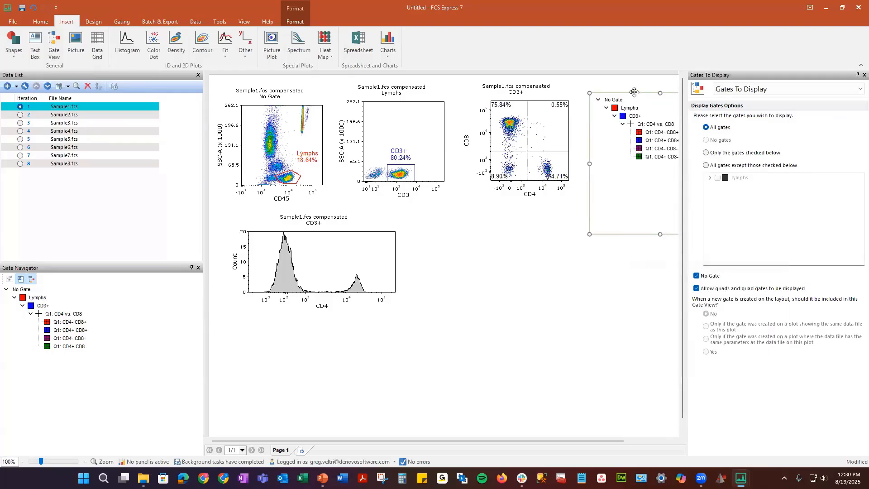
- Reposition and shrink the gate view so it fits beside the CD4 versus CD8 plot, level with the top row of plots
drag(637, 94, 611, 105)
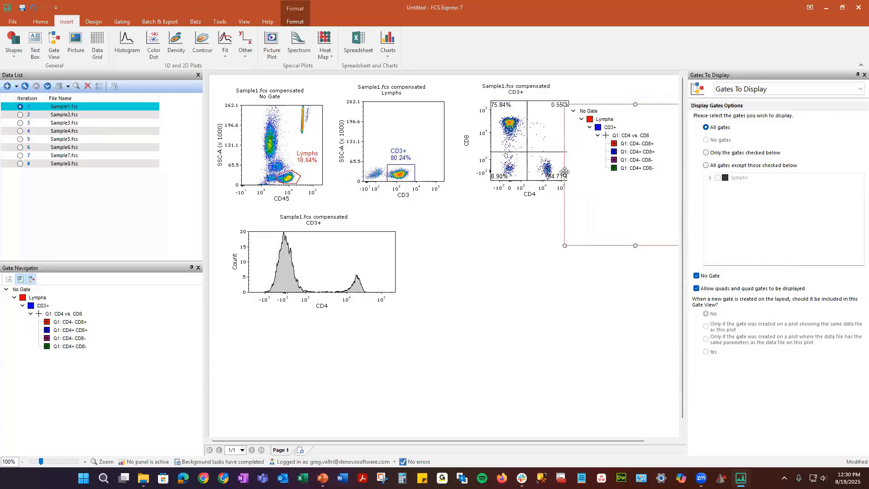
drag(564, 175, 602, 174)
drag(634, 104, 609, 83)
drag(627, 218, 636, 174)
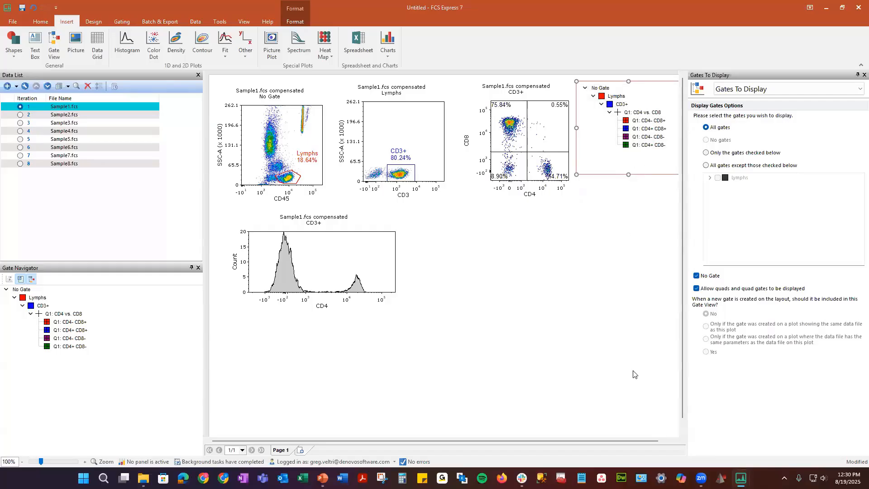
click(21, 461)
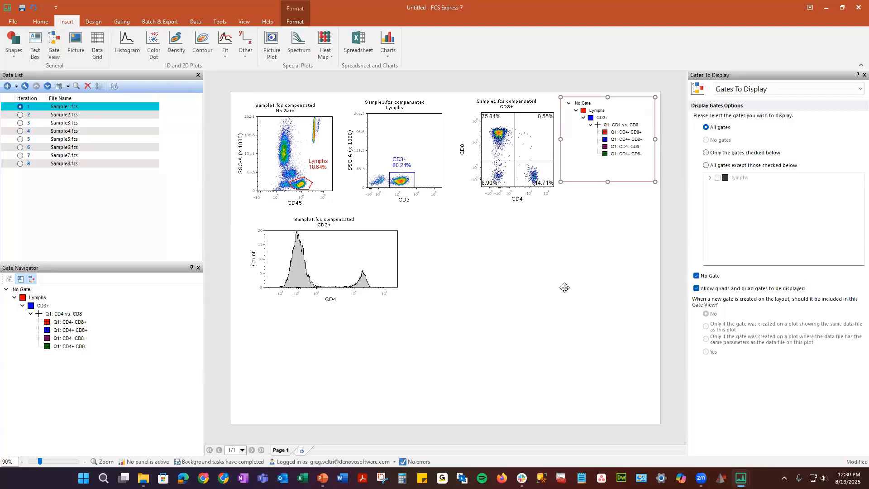
click(501, 321)
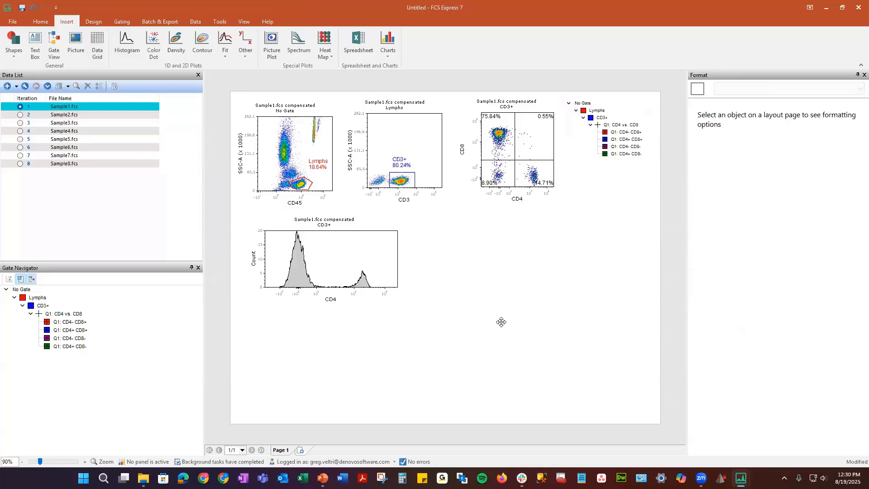
- Step the layout through Sample2.fcs to Sample7.fcs, revisit samples 2 and 3, and load Sample8.fcs to compare gated populations across files
click(29, 116)
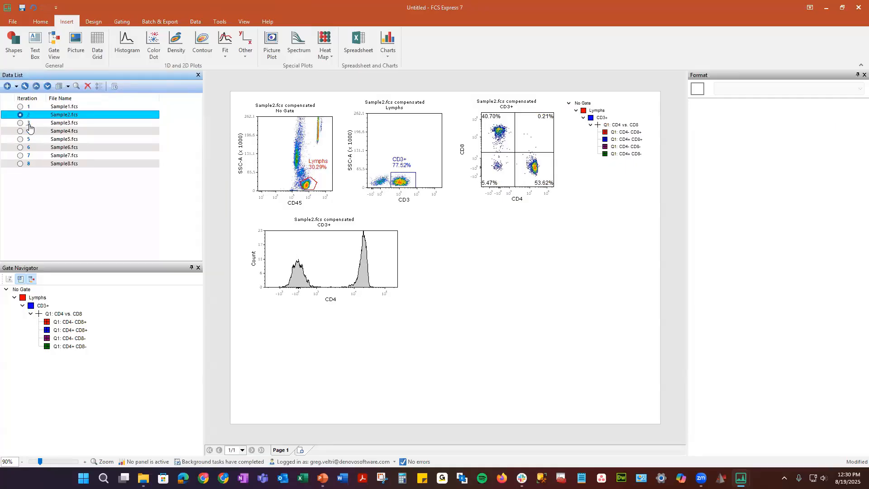
click(29, 124)
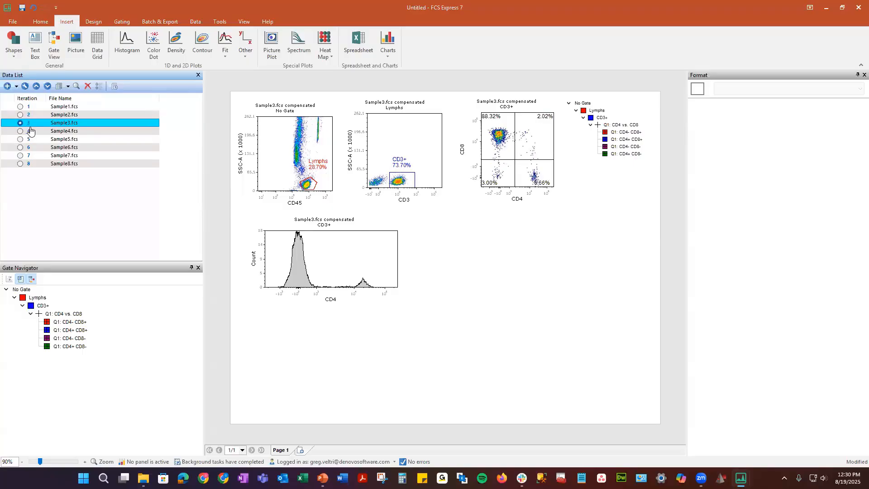
click(29, 131)
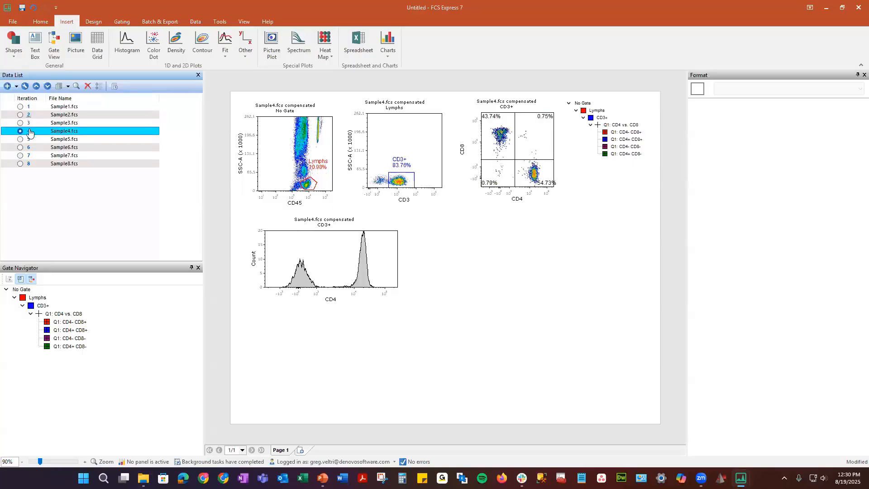
click(29, 140)
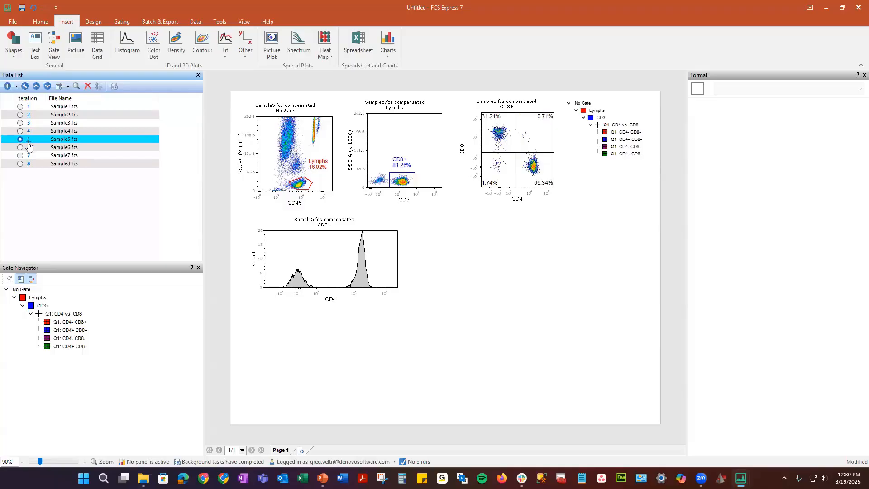
click(29, 149)
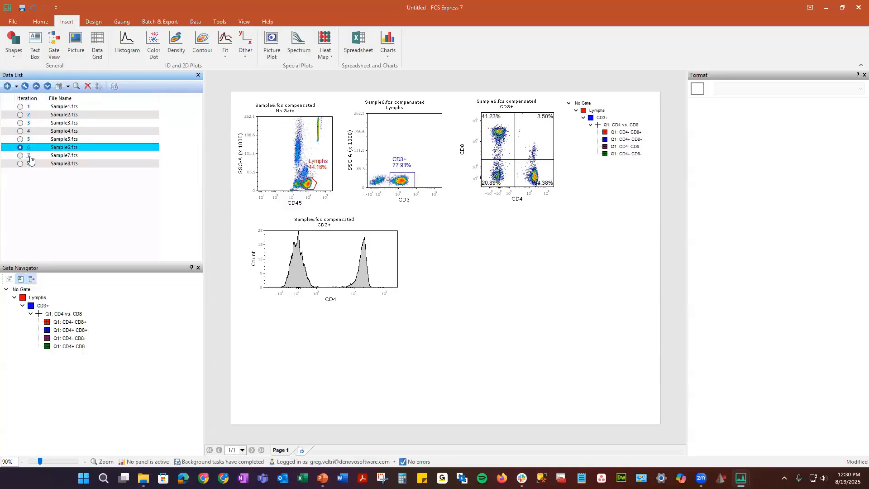
click(30, 158)
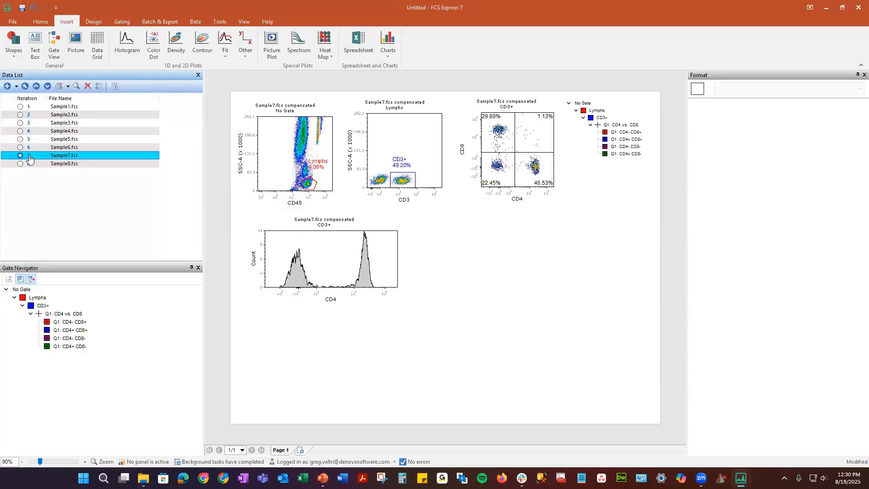
click(27, 116)
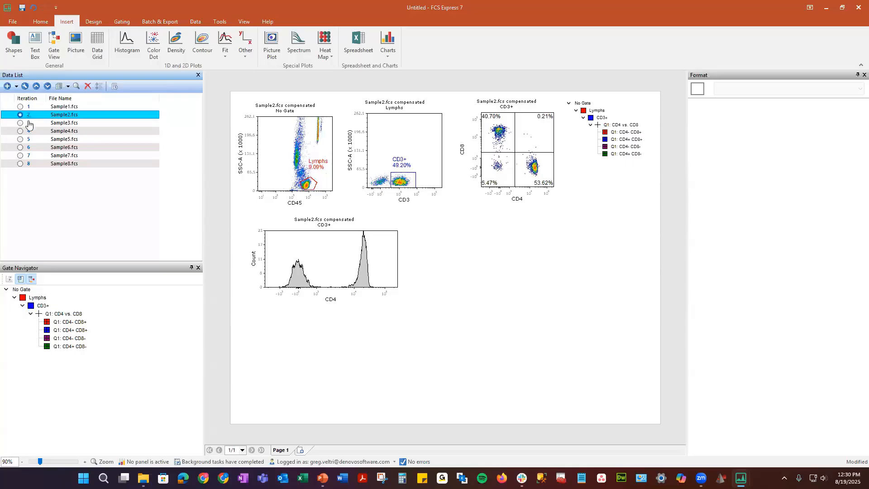
click(28, 124)
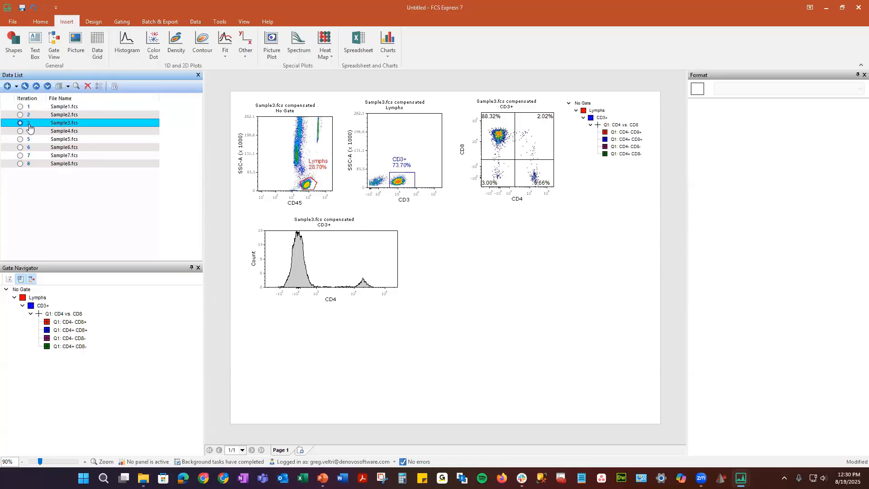
click(28, 163)
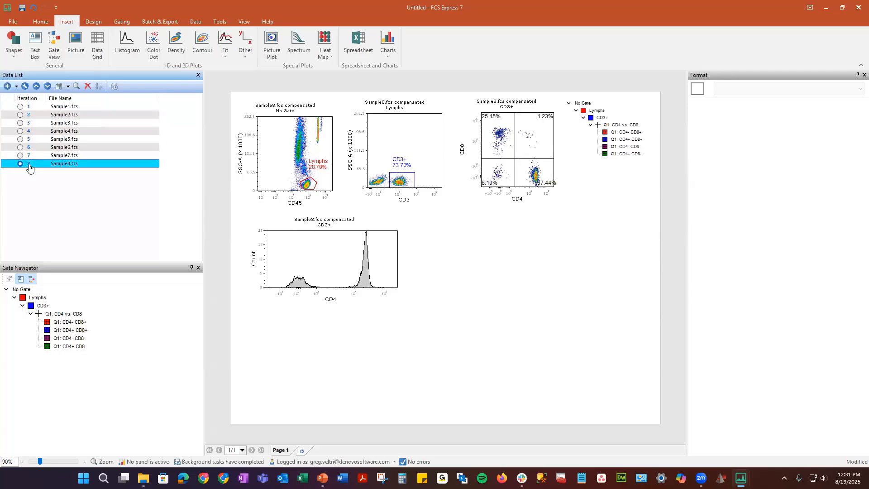
- Load Sample2.fcs, make the Lymphs gate data-specific for that file, and move and reshape it on the CD45 versus SSC-A plot
click(27, 116)
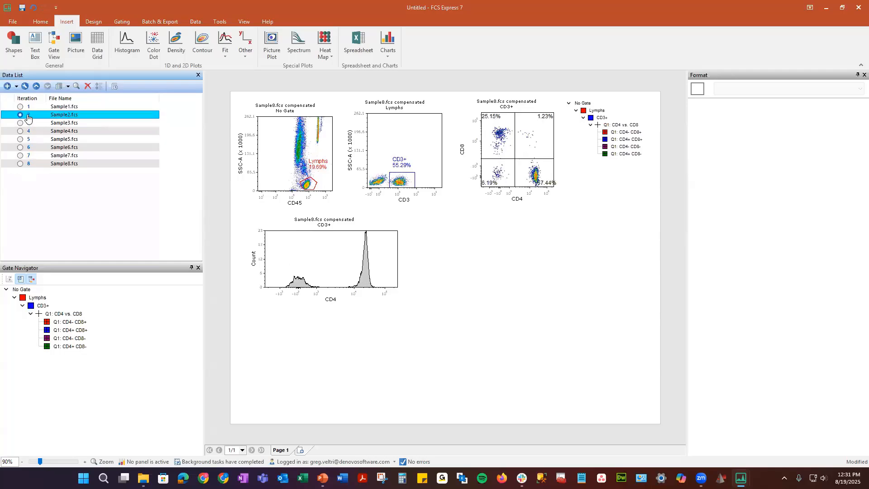
click(311, 185)
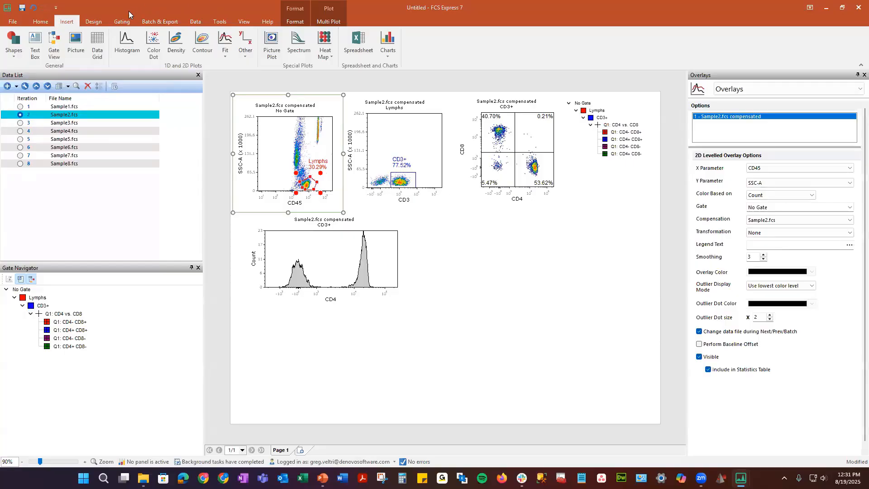
click(120, 22)
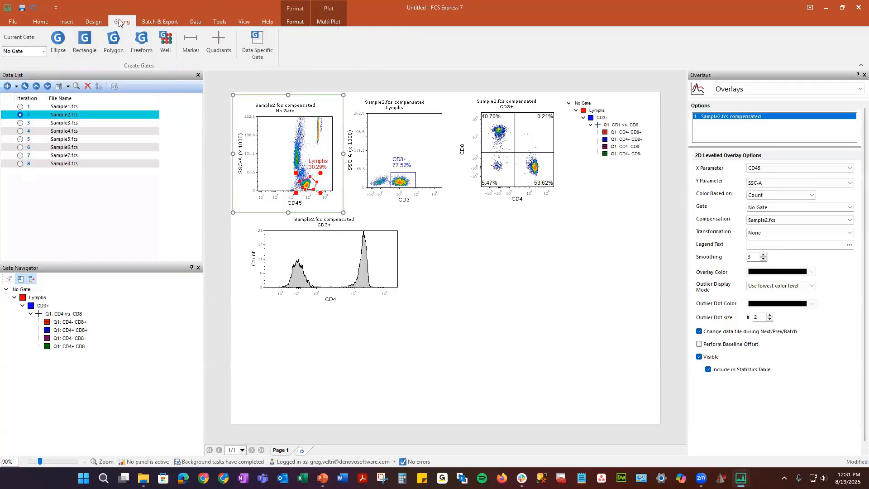
click(268, 57)
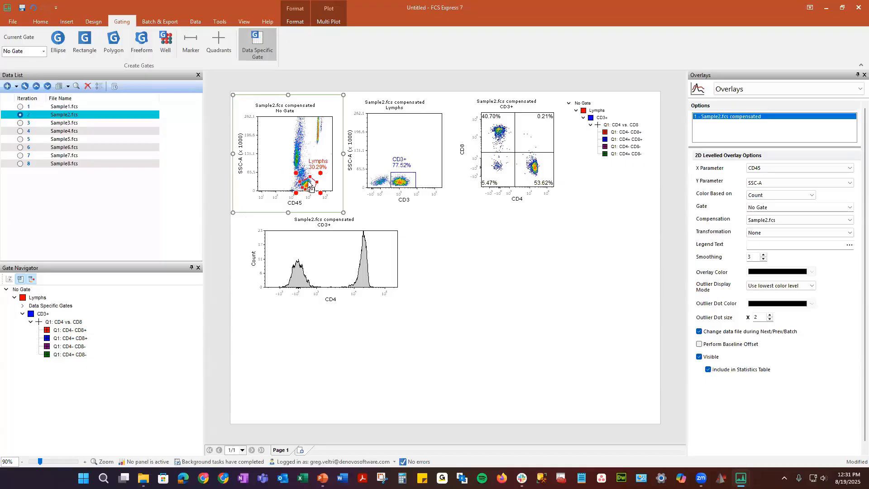
drag(305, 184, 306, 184)
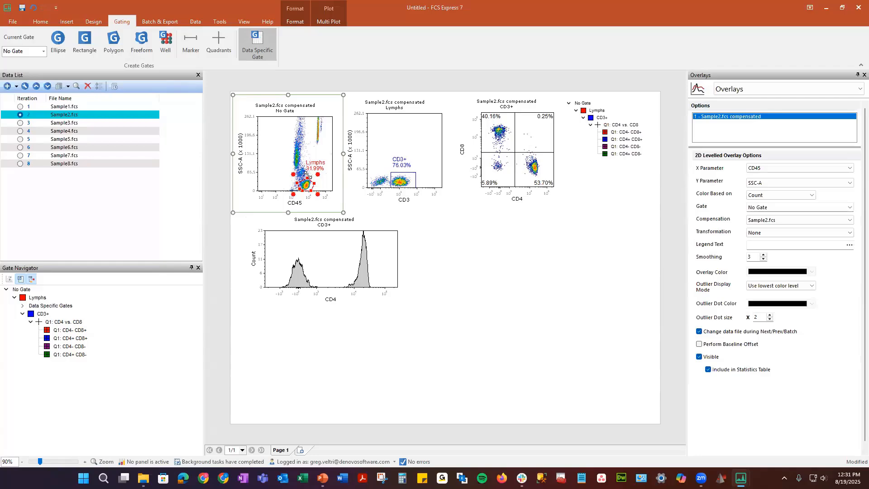
drag(307, 177, 325, 184)
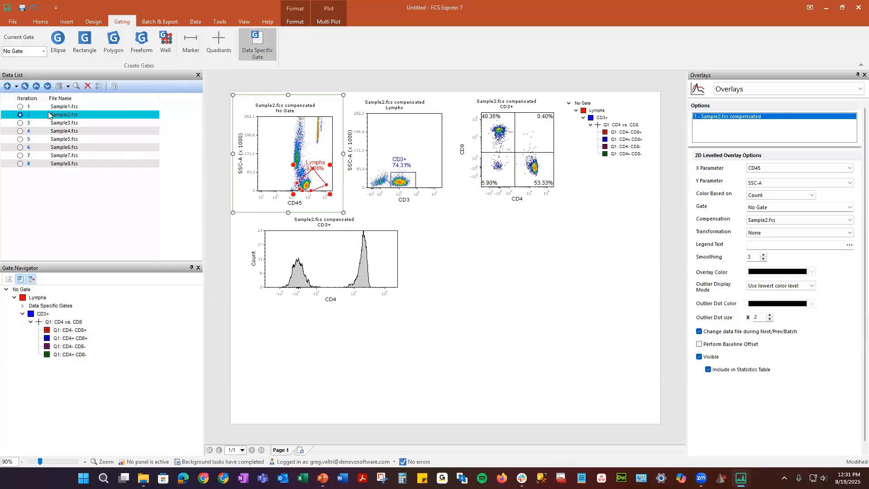
- Switch the layout between Sample1.fcs, Sample2.fcs and Sample3.fcs, ending on Sample1.fcs, to compare the Lymphs gate across files
click(29, 107)
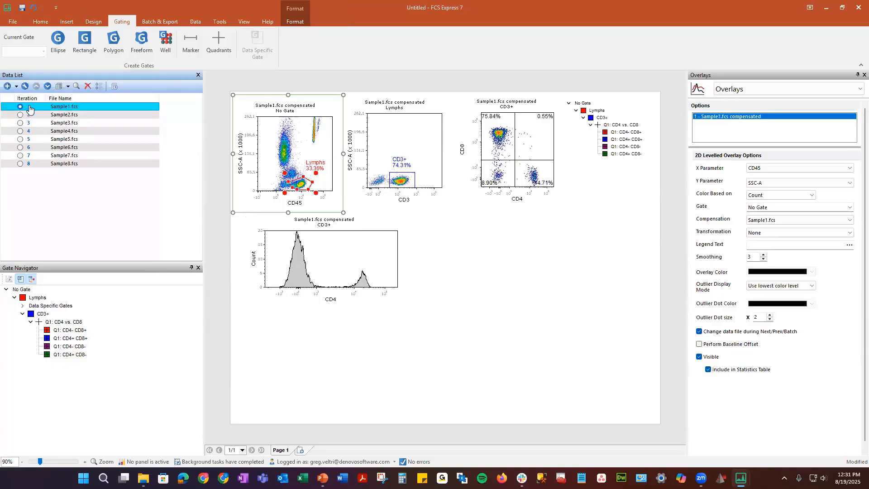
click(28, 115)
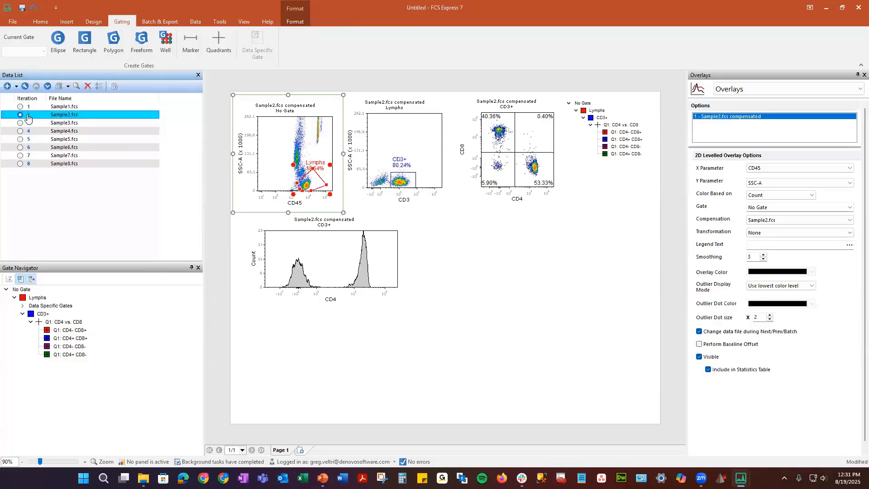
click(29, 123)
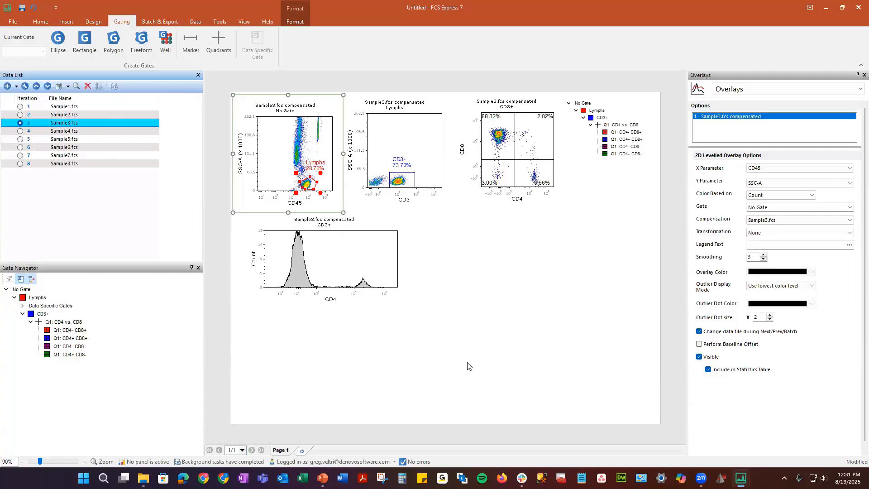
click(30, 109)
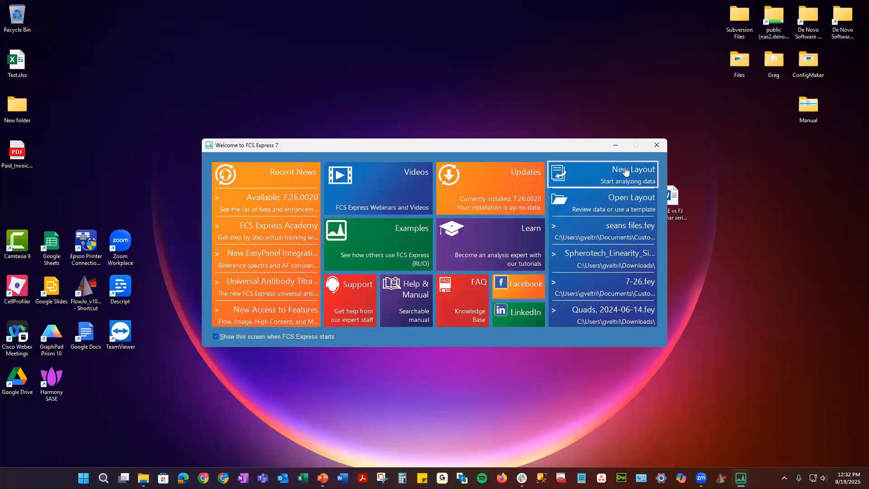
- Start a new layout, open the Compensation and Unmixing window and dock it beside the page at a suitable width
click(611, 169)
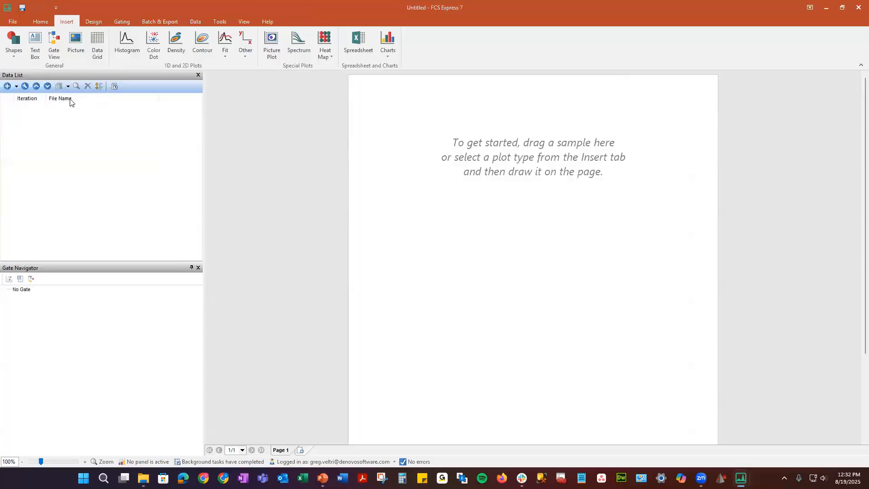
click(221, 23)
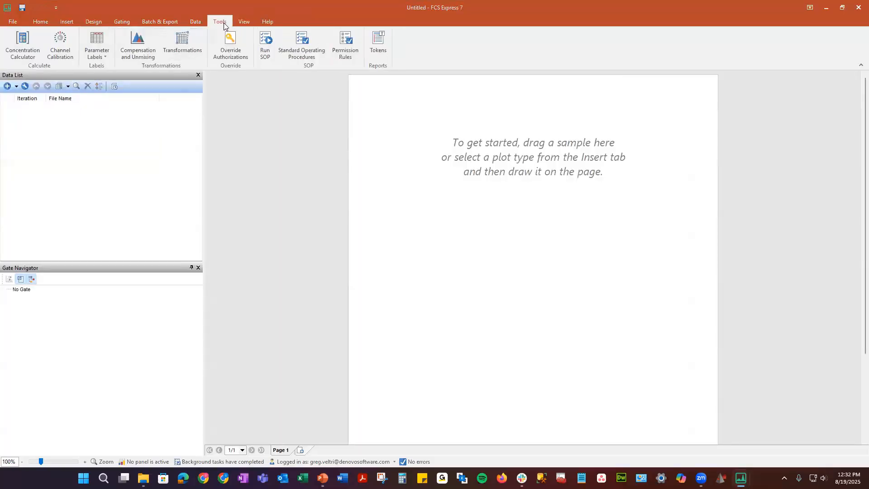
click(143, 53)
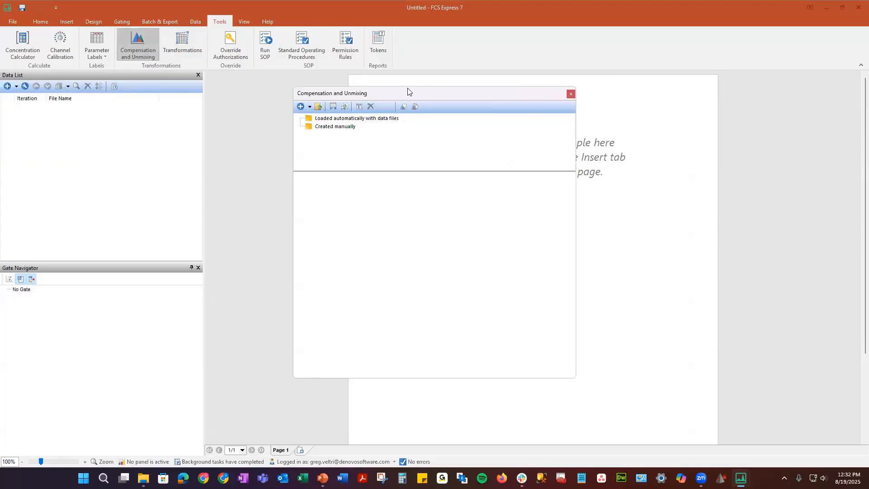
drag(408, 96, 548, 263)
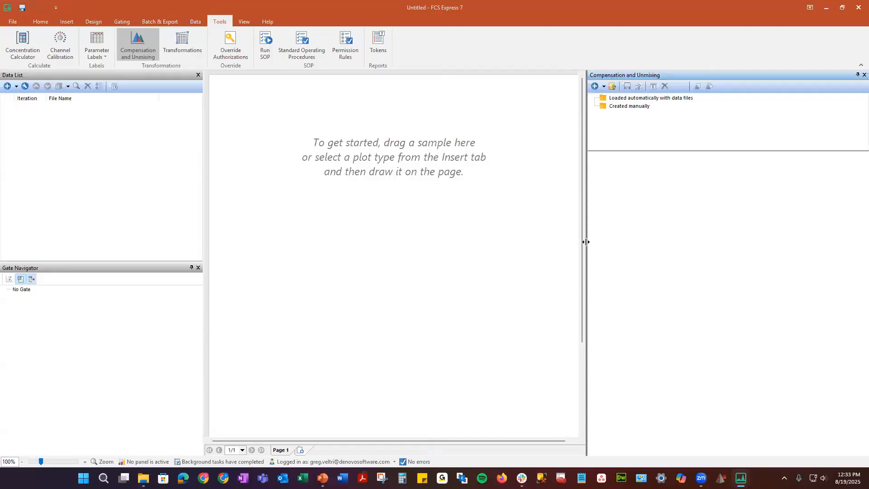
drag(583, 240, 601, 240)
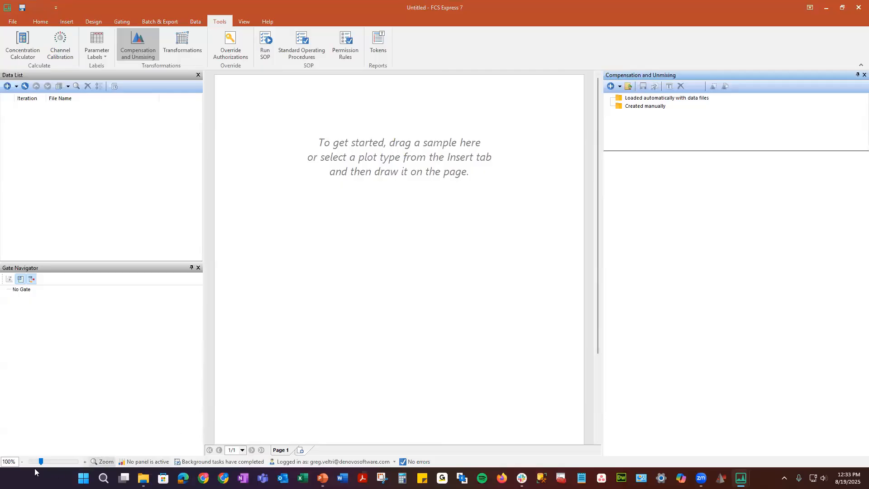
- Create a new manual compensation definition, choosing Compensation rather than Unmixing
click(22, 462)
click(22, 462)
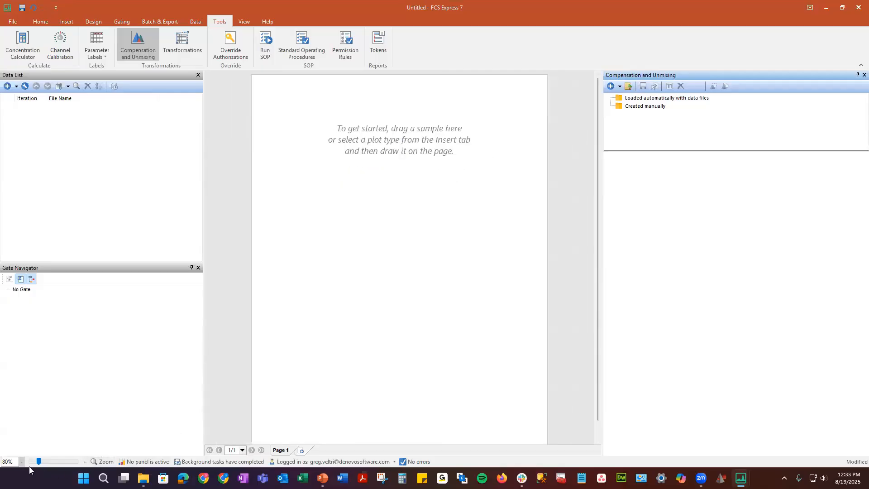
click(22, 461)
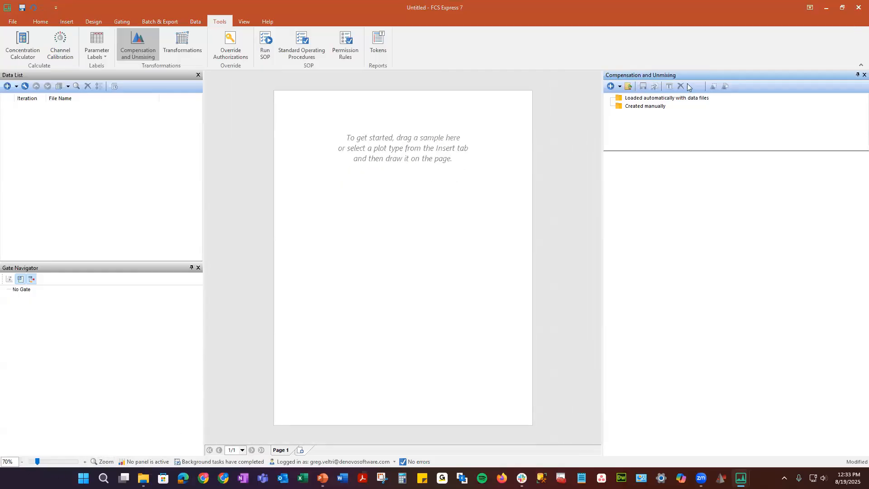
click(619, 87)
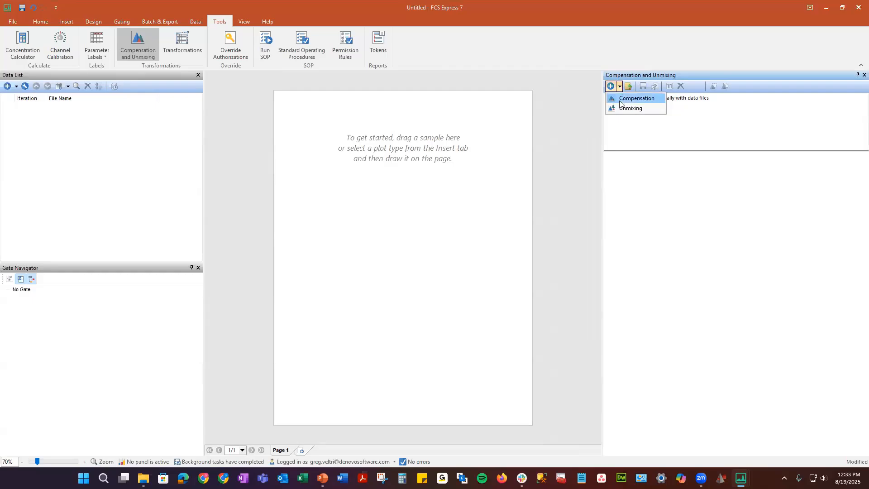
click(620, 100)
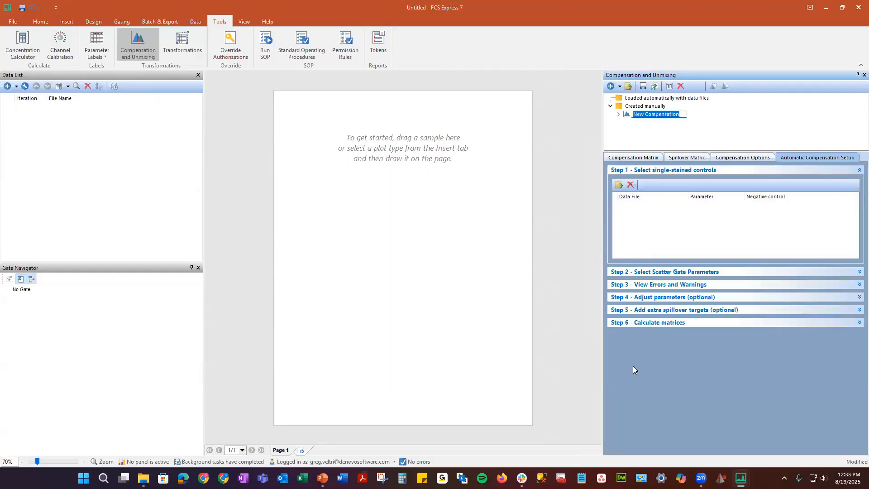
- Add the APC, FITC, PC5, PC7 and PE stained controls plus the unstained control from the Auto-Compensation folder as single-stained controls
click(619, 186)
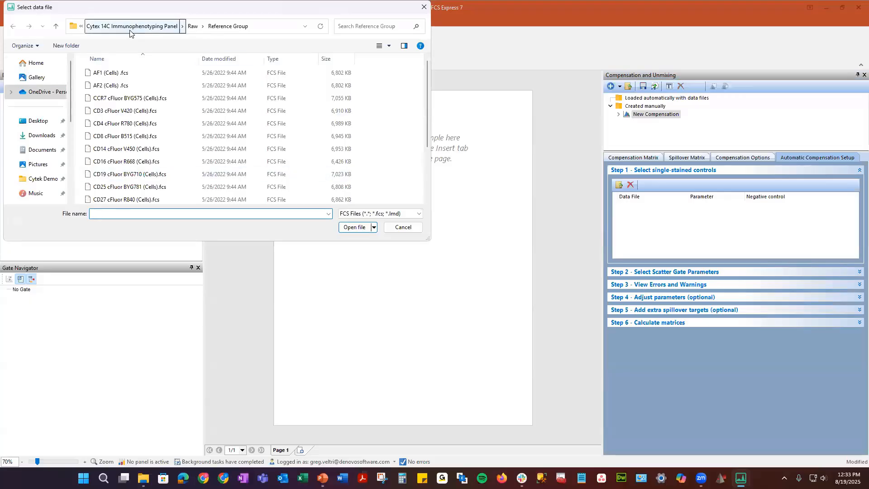
click(127, 26)
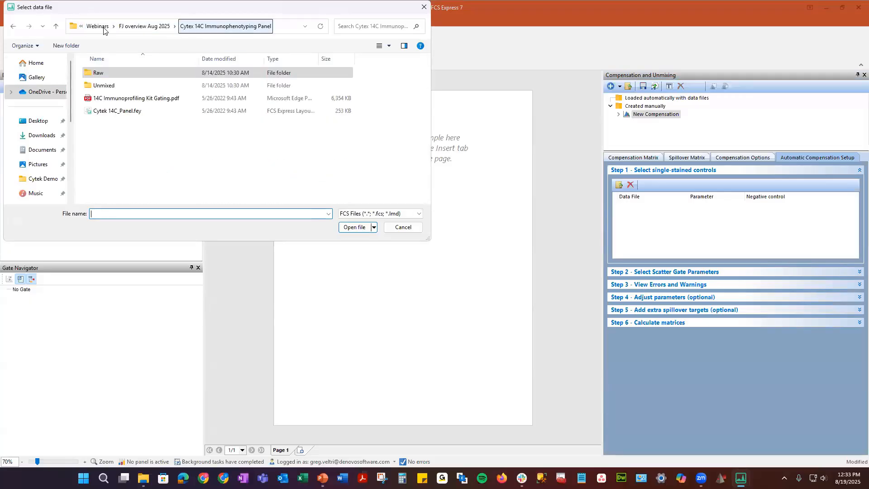
click(142, 26)
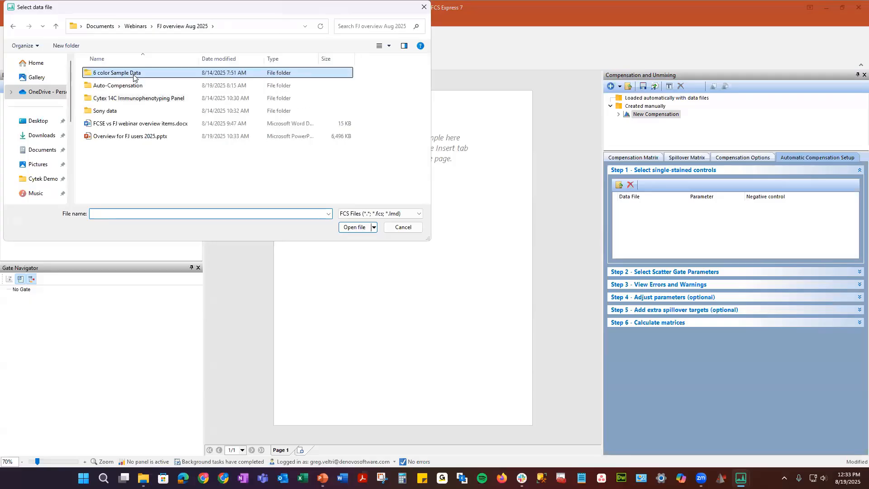
double_click(132, 72)
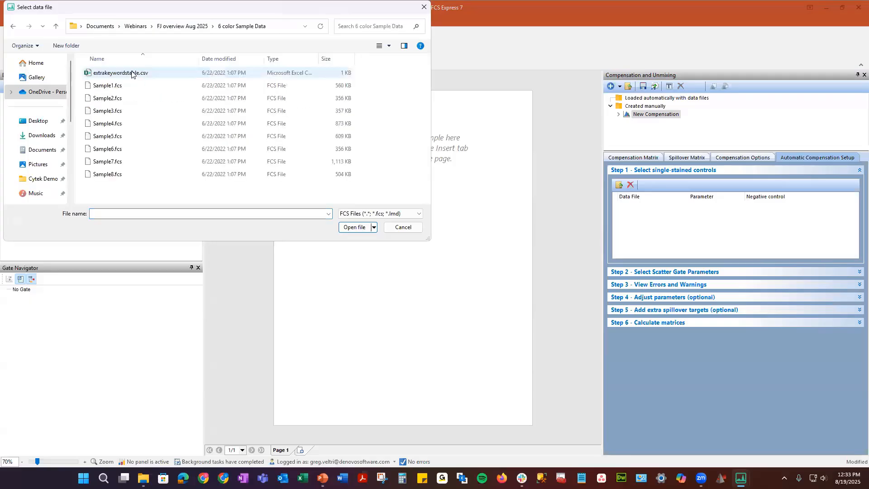
click(179, 27)
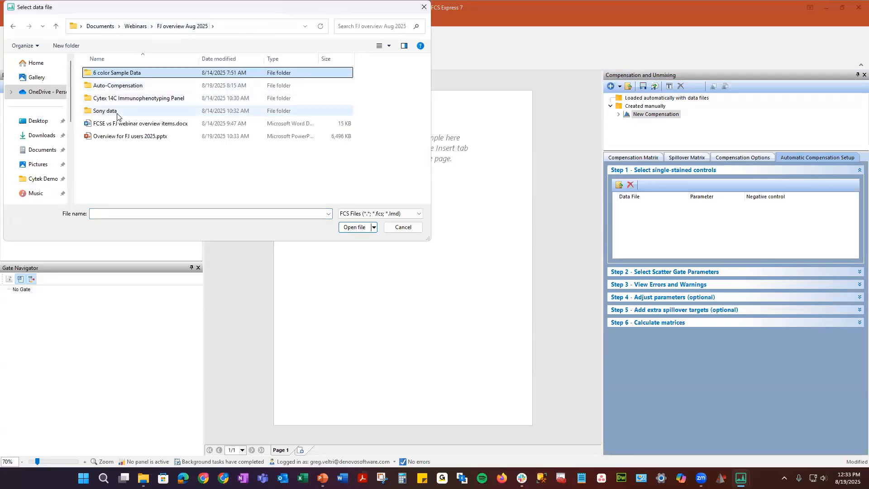
double_click(122, 86)
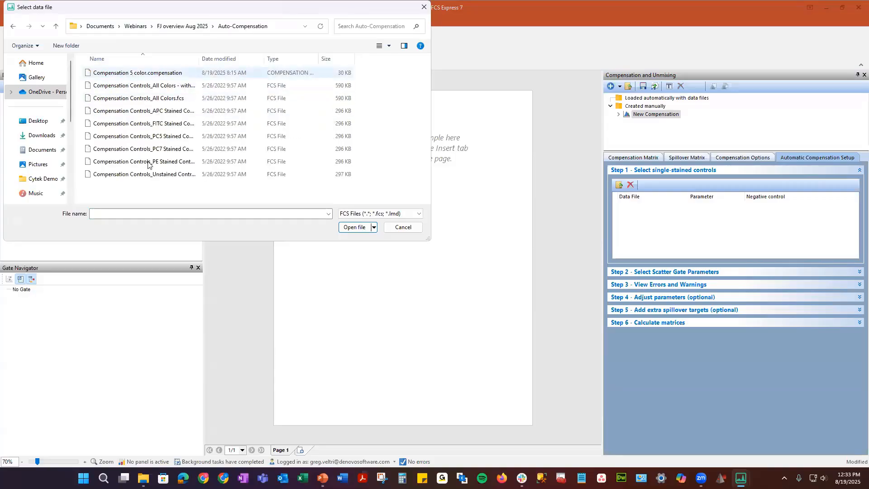
click(165, 176)
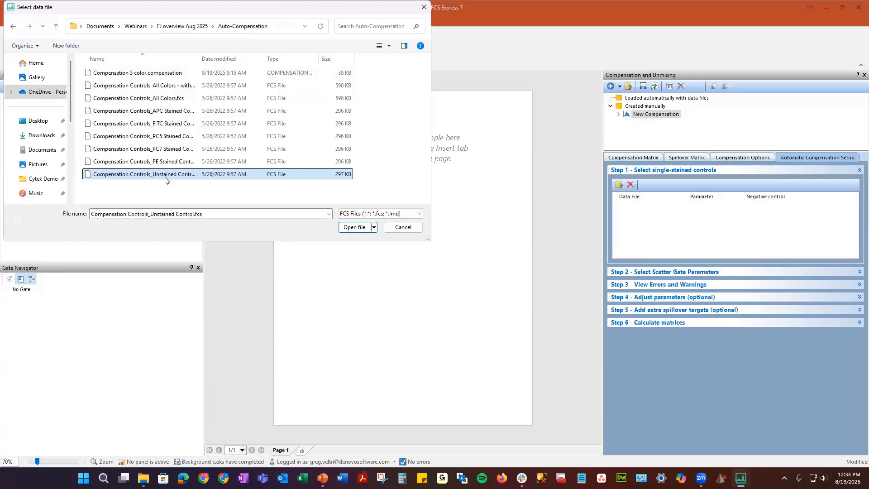
shift+click(164, 113)
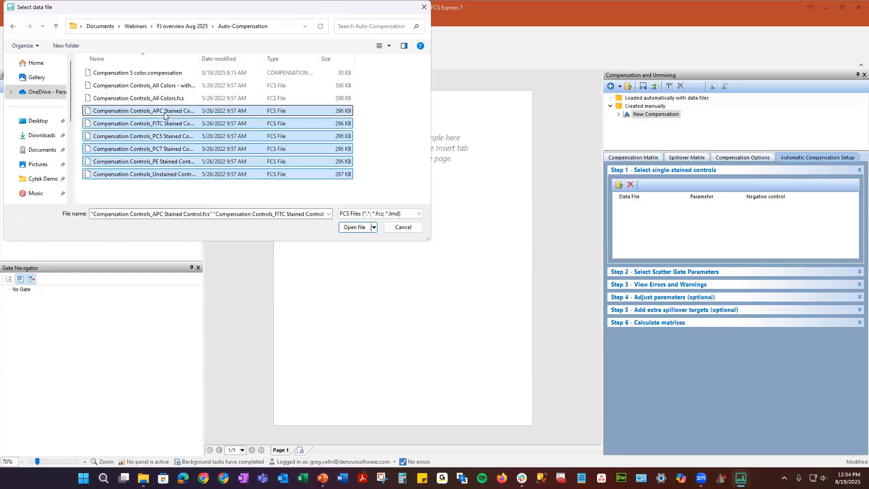
click(356, 227)
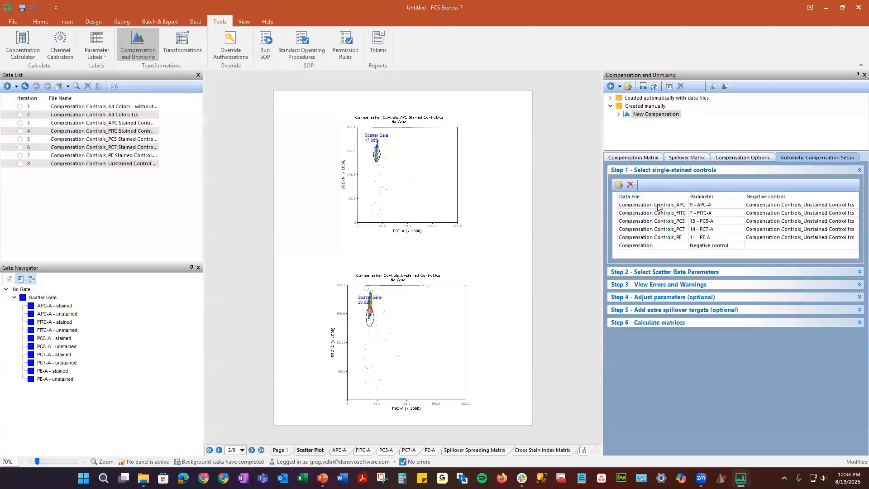
- Review the parameter choices for the APC control, and expand the scatter gate parameter settings
click(710, 206)
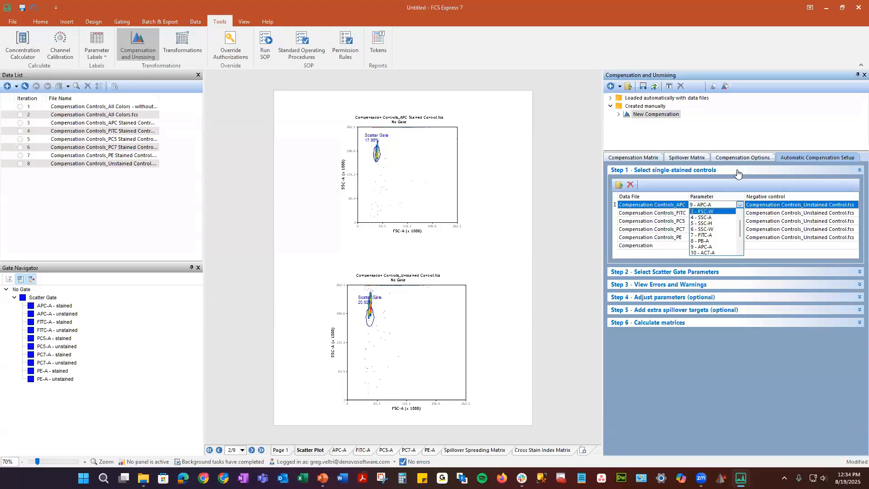
click(752, 111)
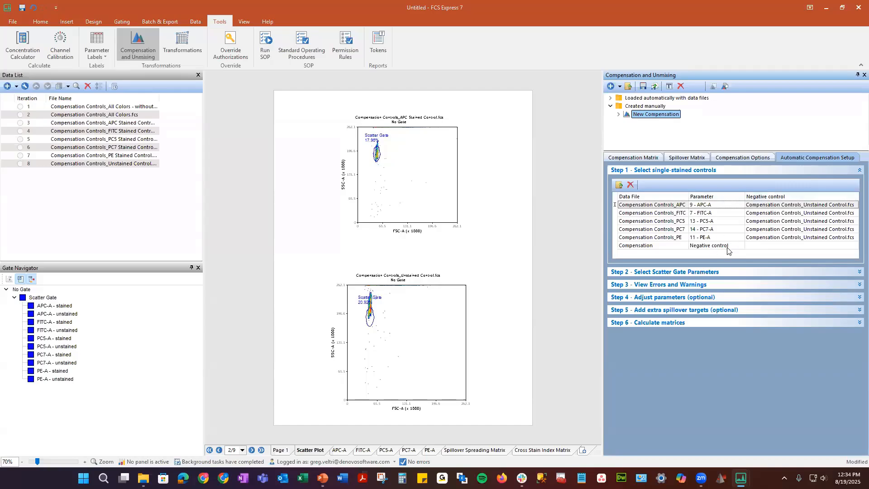
click(724, 273)
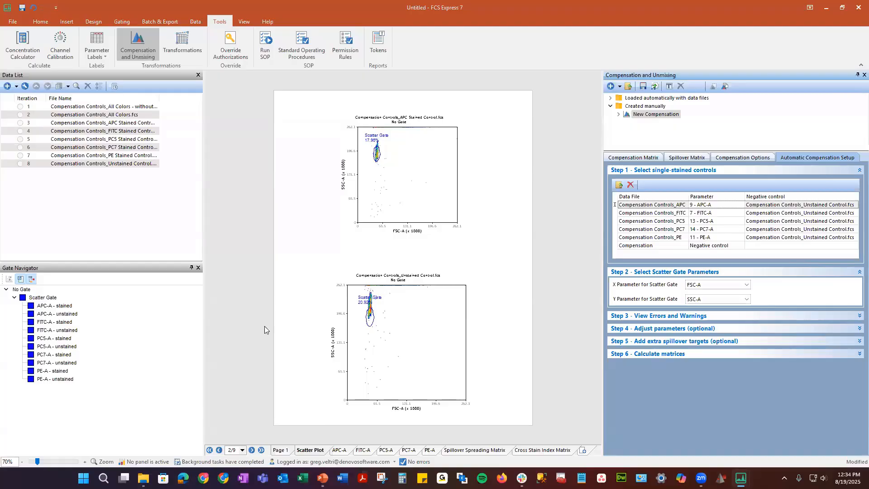
- Examine the stained and unstained control gates on the APC-A, FITC-A, PC5-A, PC7-A and PE-A pages
click(339, 450)
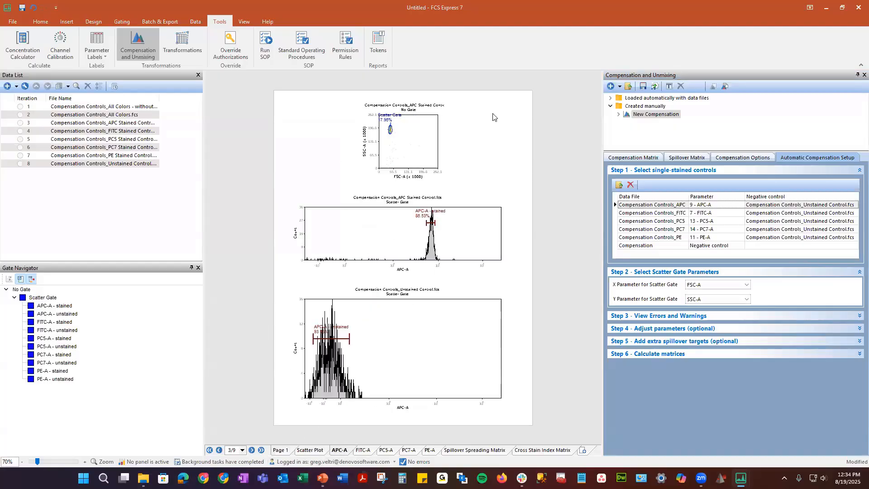
click(364, 451)
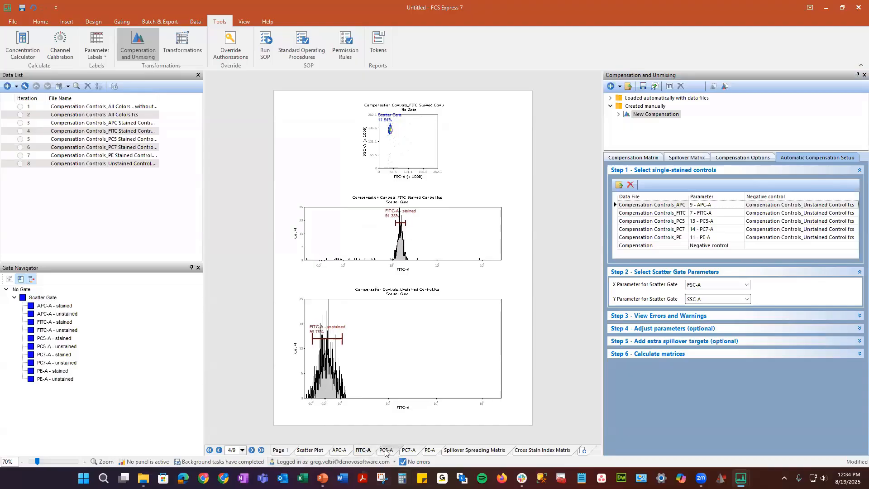
click(384, 451)
click(409, 450)
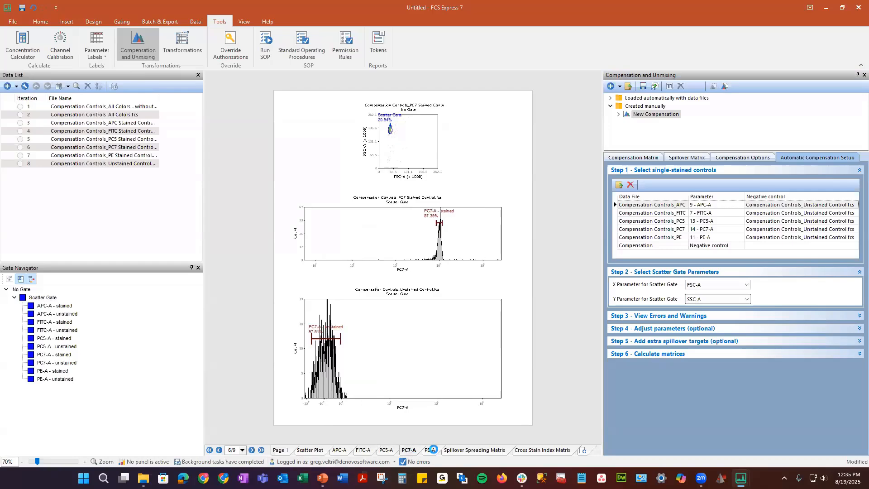
click(432, 451)
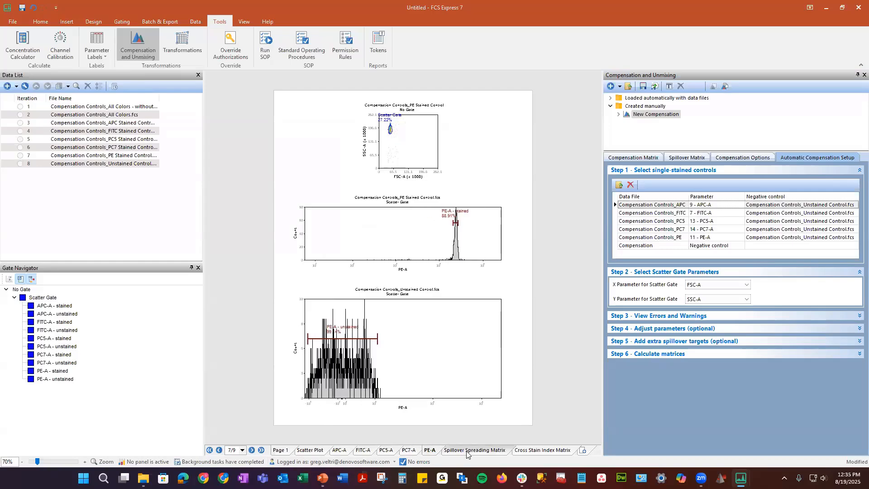
- Examine the Spillover Spreading Matrix and Cross Stain Index Matrix pages, plus the compensation and spillover matrices of the new compensation
click(469, 451)
click(565, 451)
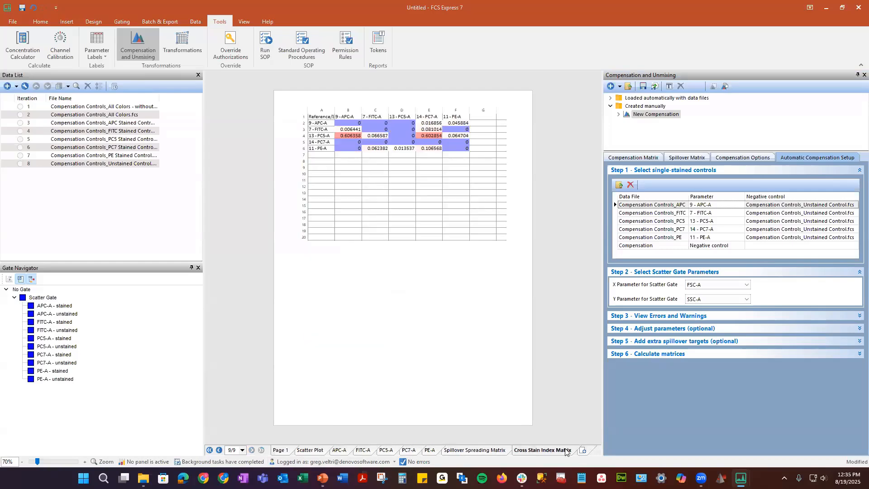
click(640, 158)
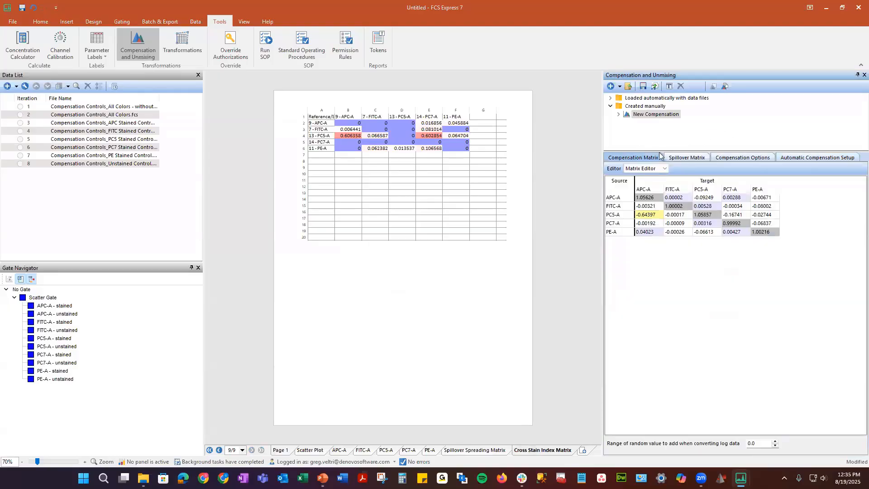
click(690, 160)
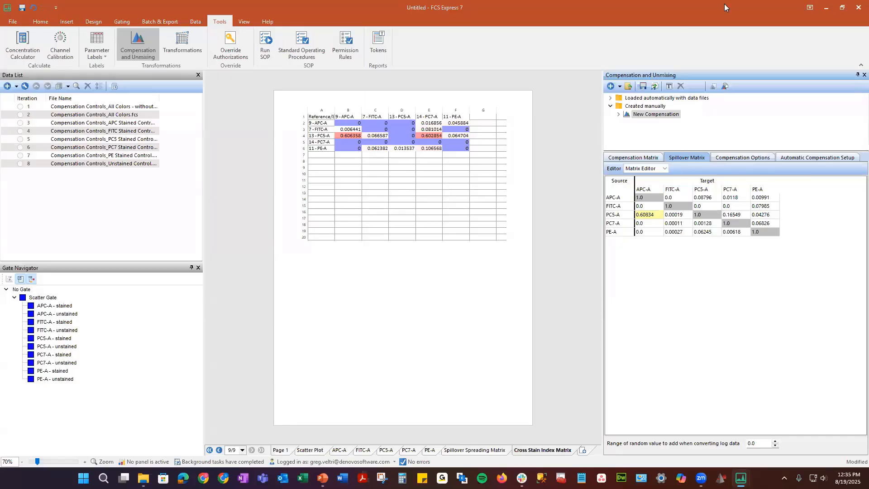
- Start a new layout and load the saved definition Compensation 5 color.compensation from the Auto-Compensation folder
click(825, 8)
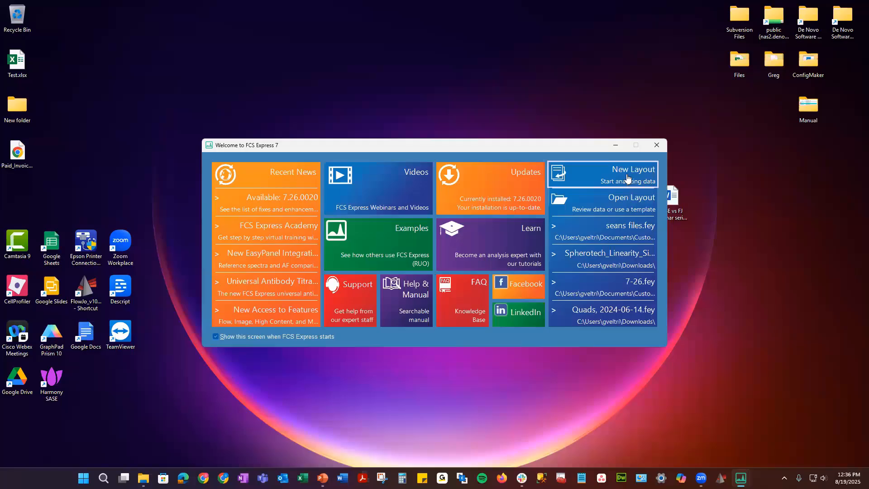
click(623, 173)
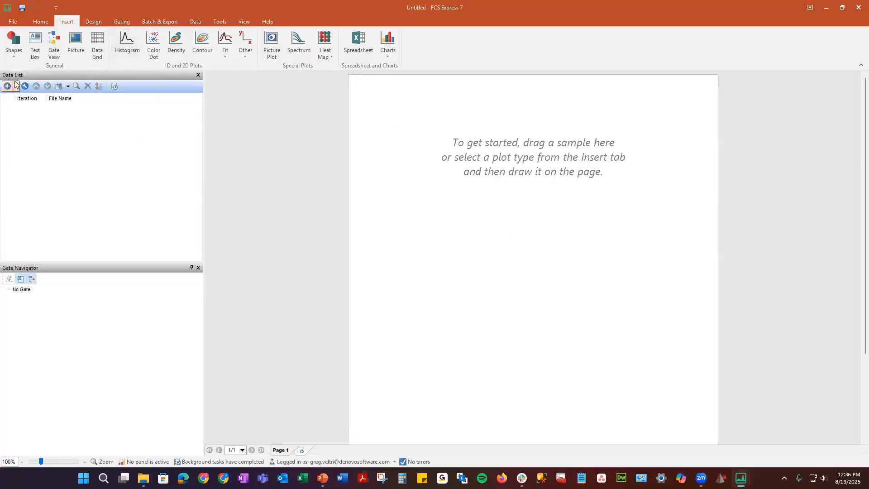
click(212, 23)
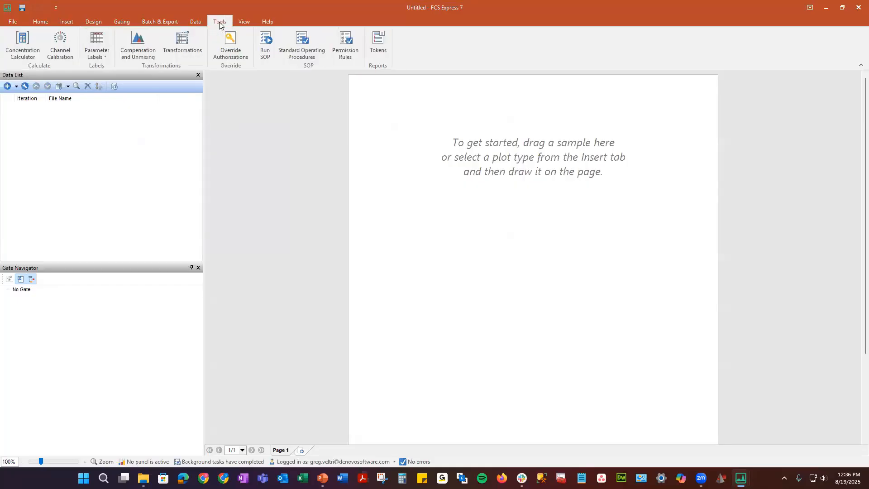
click(138, 37)
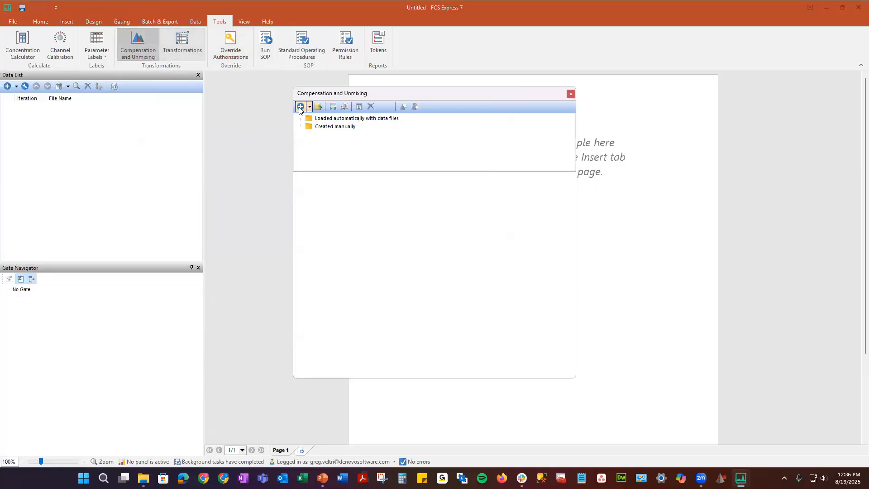
click(320, 109)
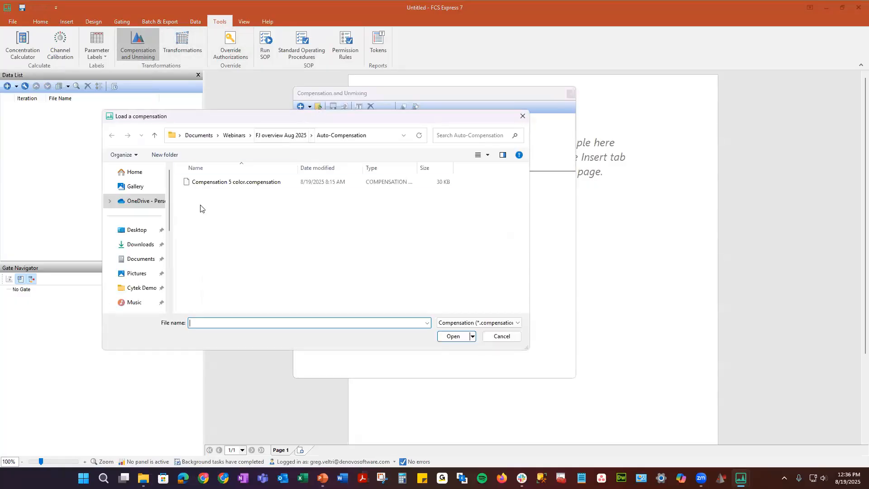
click(221, 183)
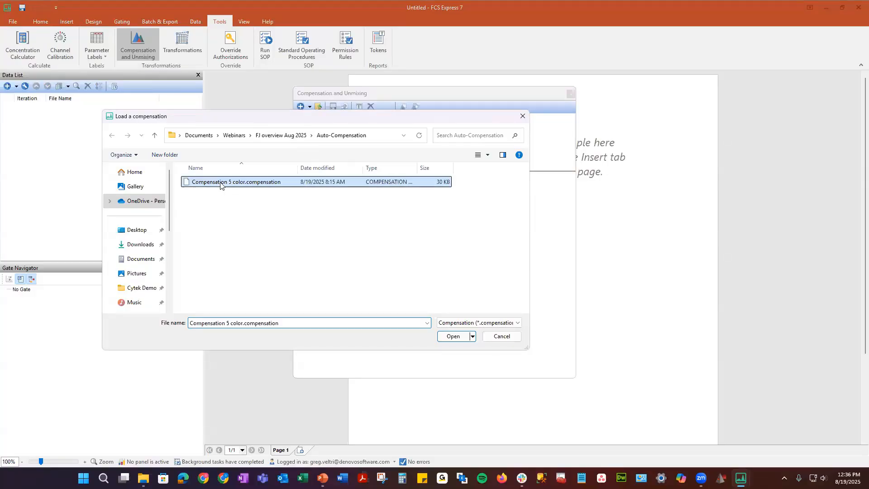
click(454, 336)
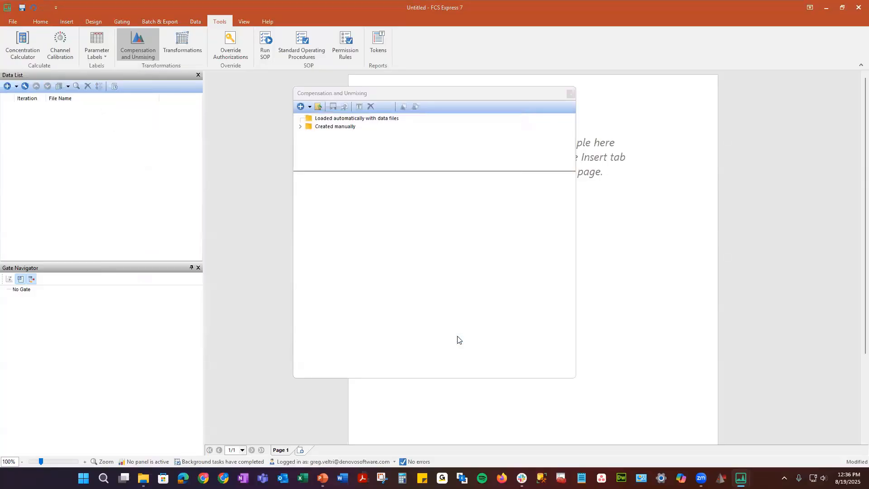
- Display the loaded New Compensation's compensation matrix and move the Compensation and Unmixing window aside to uncover the page
click(300, 128)
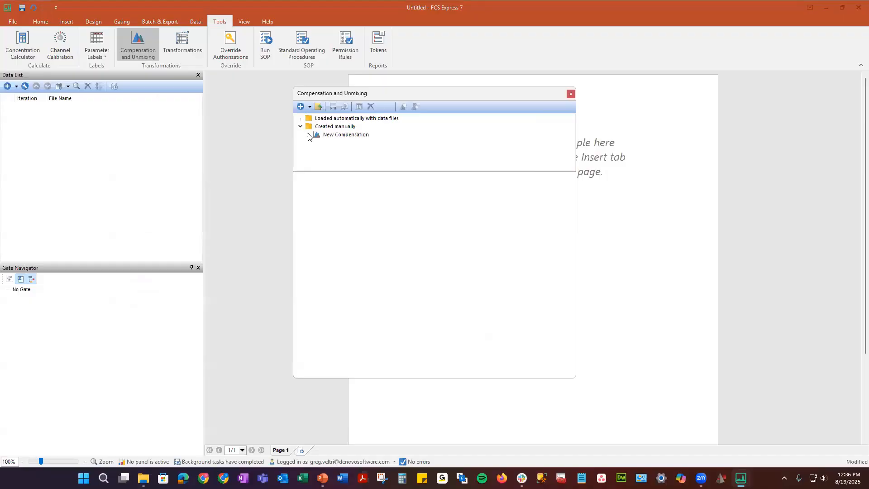
click(308, 135)
click(348, 134)
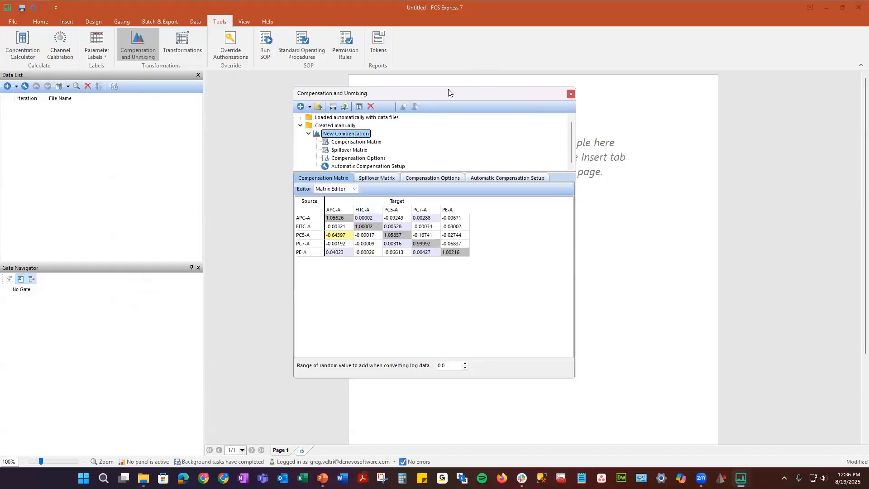
drag(448, 93, 774, 135)
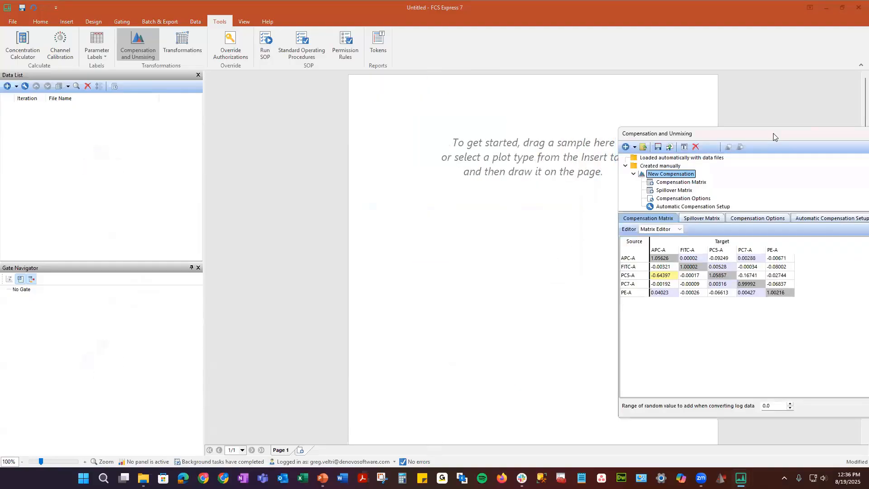
- Add Compensation Controls_All Colors.fcs to the data list and insert a density plot of it on the page
click(7, 86)
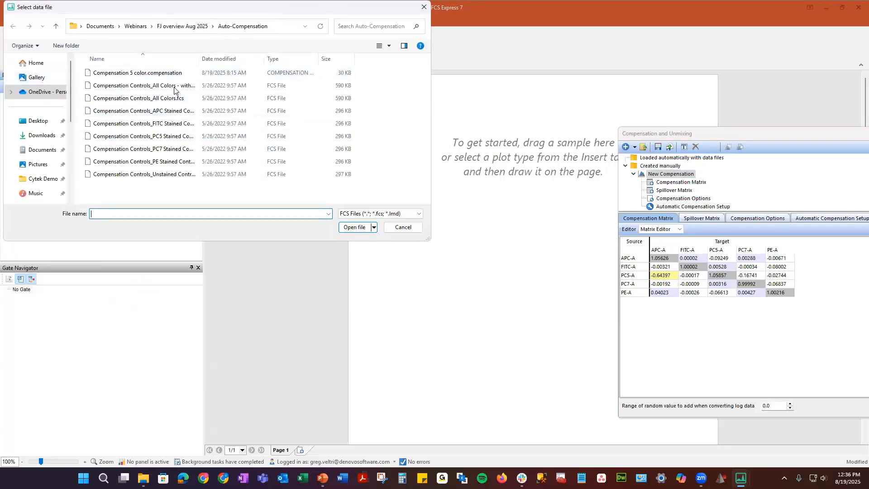
click(185, 98)
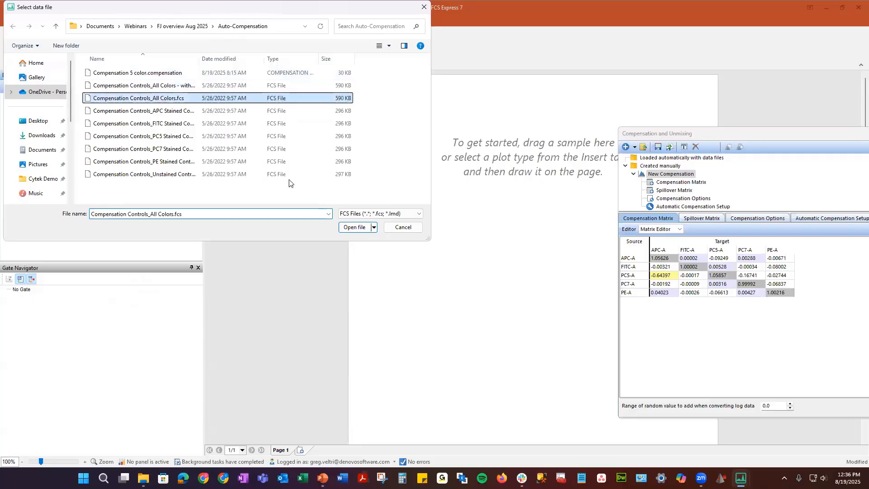
click(355, 227)
click(69, 109)
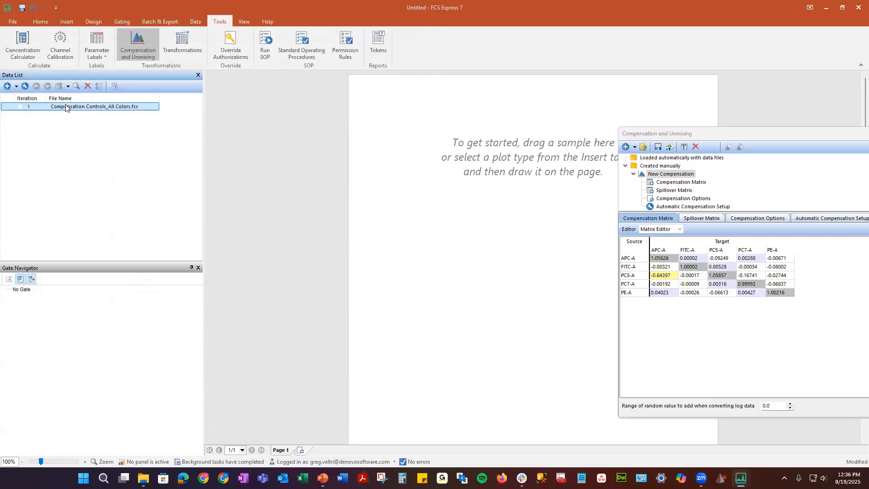
drag(198, 110, 375, 109)
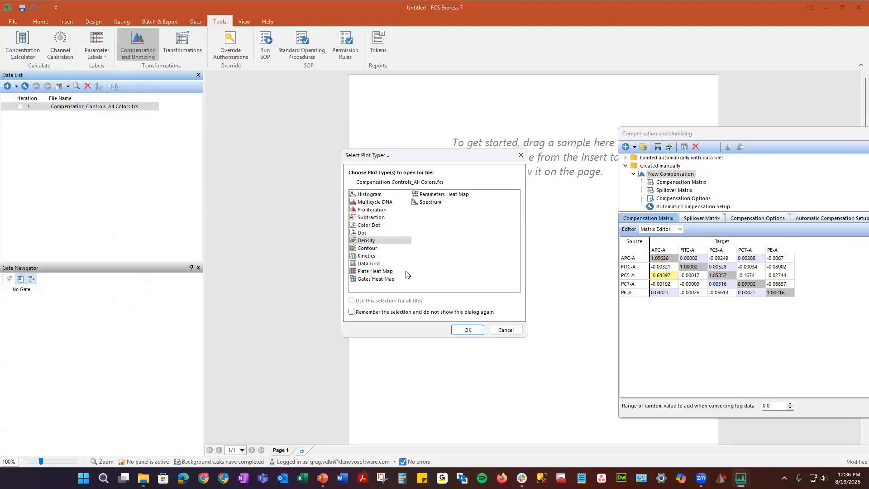
click(467, 330)
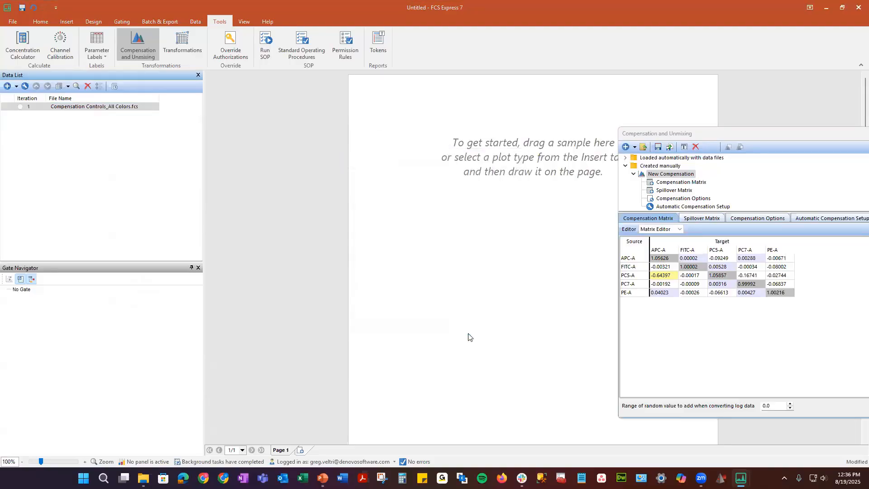
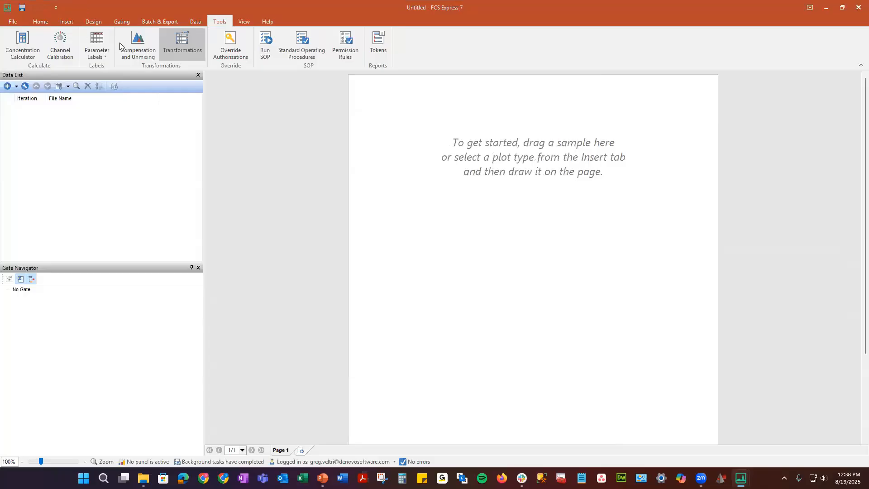
- Create a new manual unmixing definition, choosing Unmixing rather than Compensation
click(138, 43)
click(316, 106)
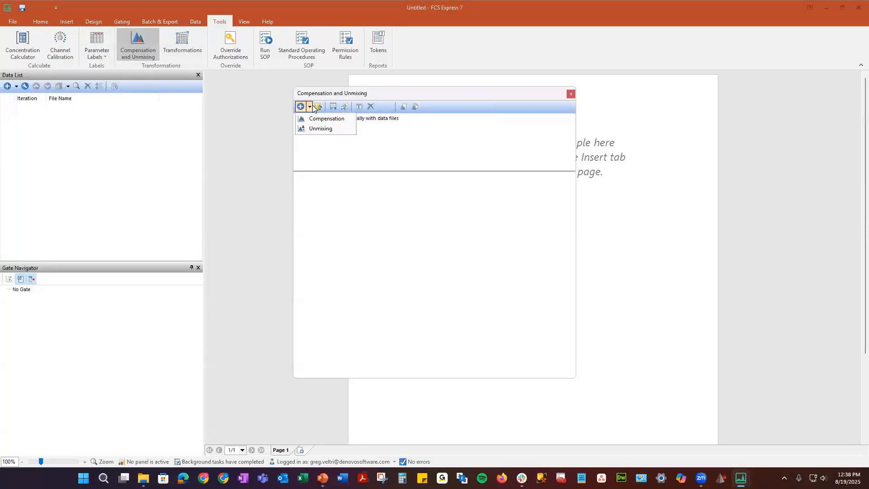
click(308, 129)
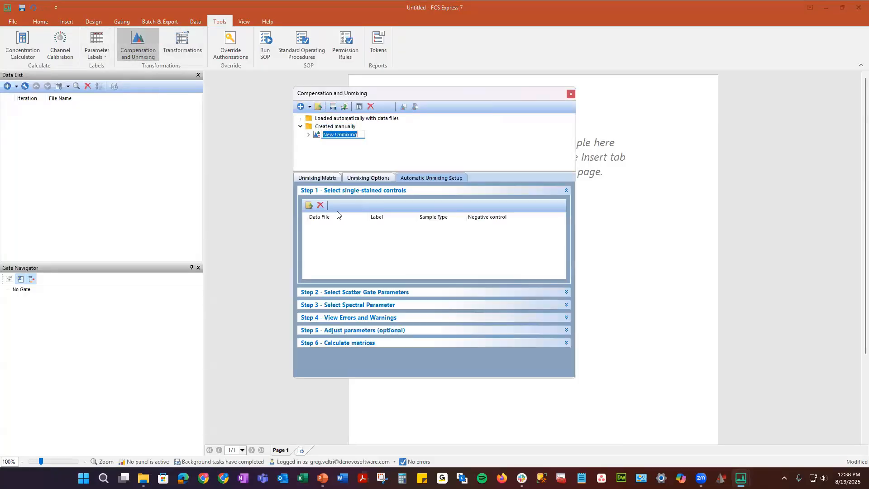
- Add all FCS files from the Cytex 14C Immunophenotyping Panel's Raw > Reference Group folder as single-stained controls
click(309, 205)
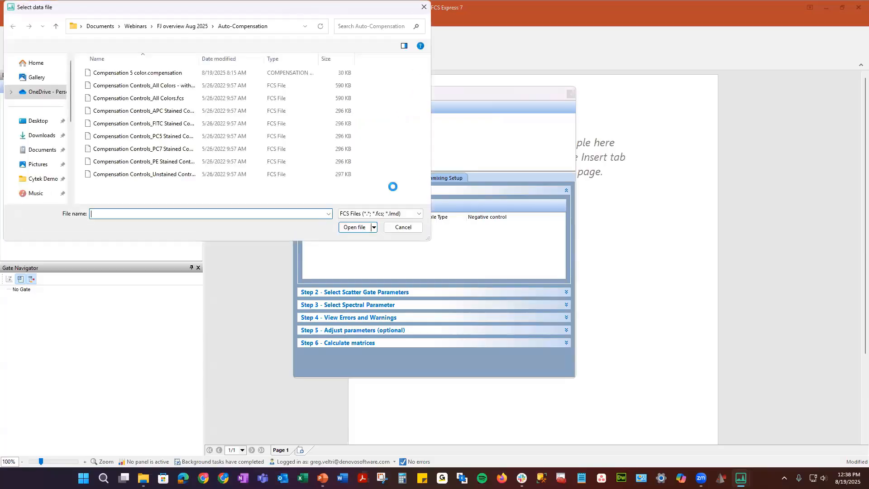
click(176, 27)
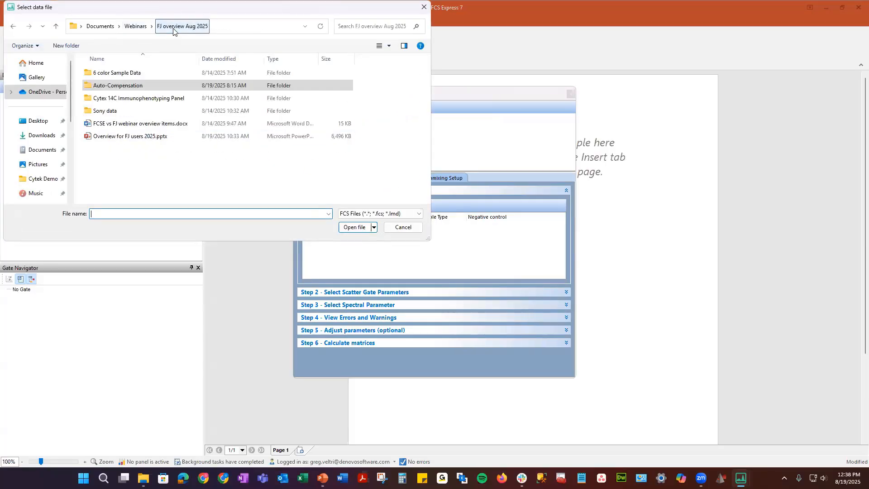
double_click(147, 99)
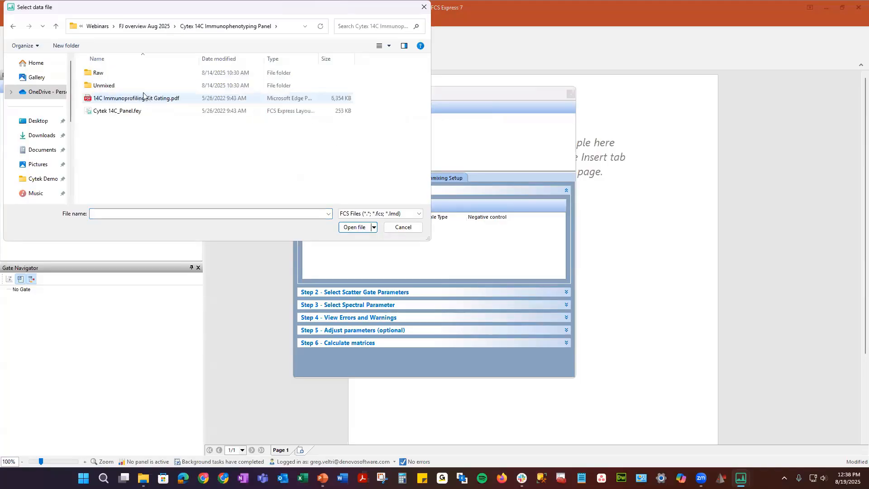
double_click(120, 74)
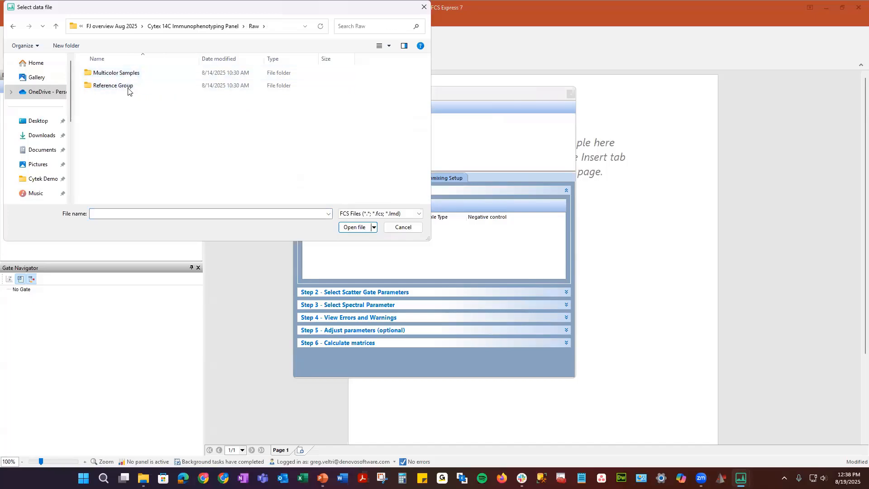
double_click(130, 87)
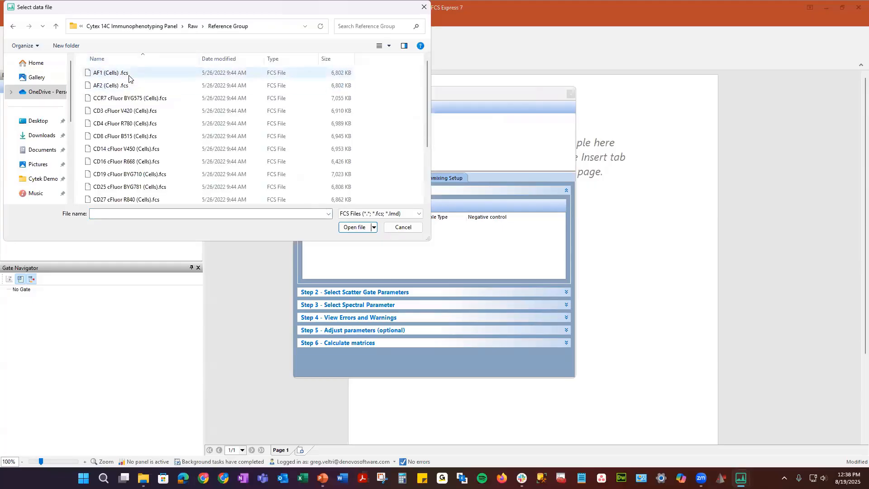
click(130, 74)
scroll(150, 144, down, 2)
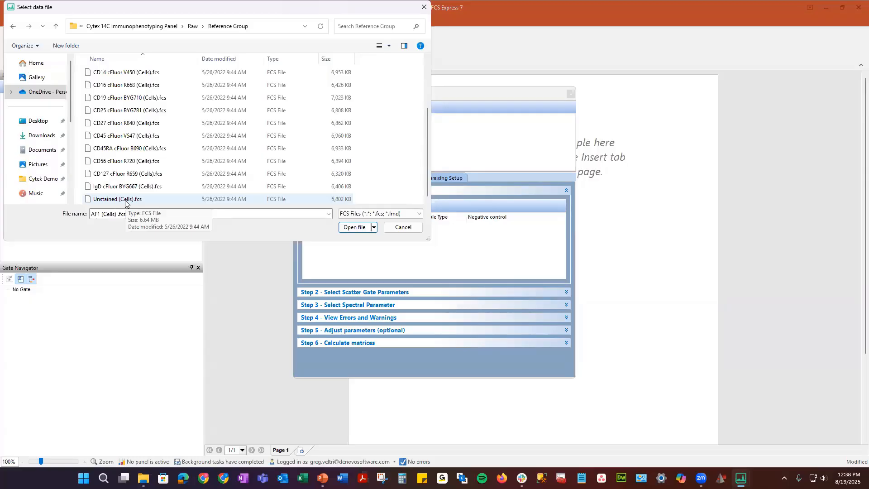
click(125, 201)
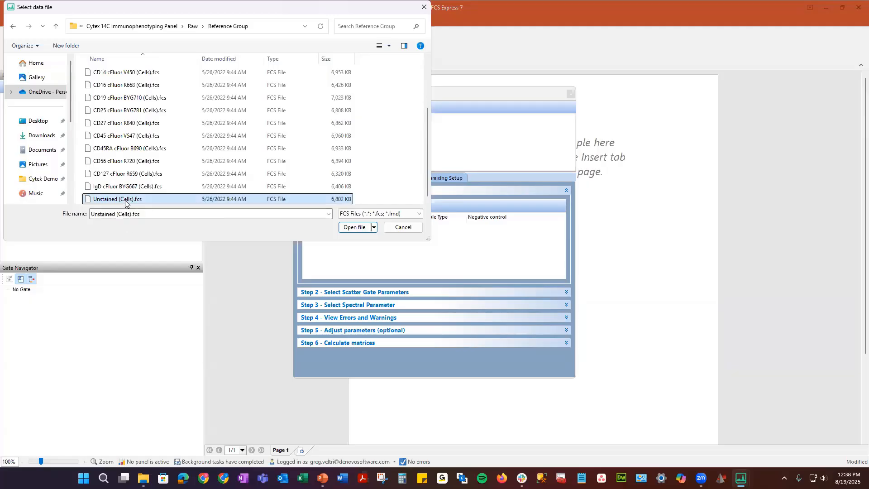
scroll(150, 92, up, 2)
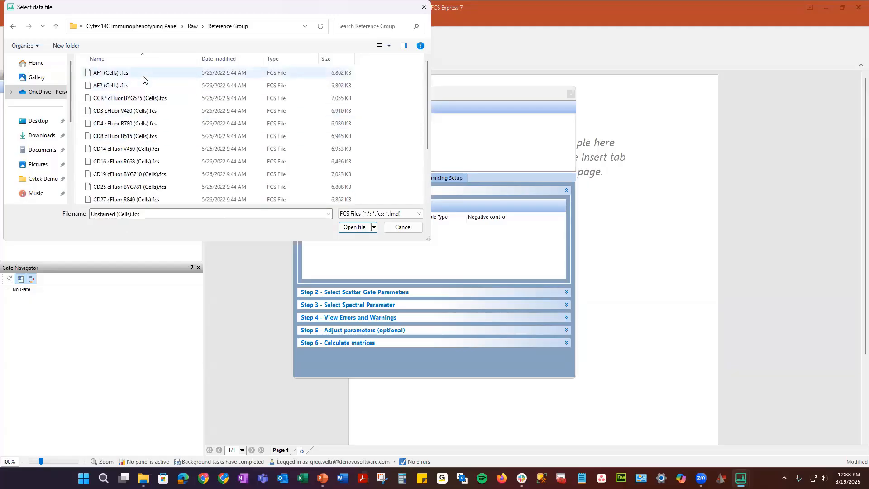
click(140, 75)
key(ctrl+a)
click(353, 227)
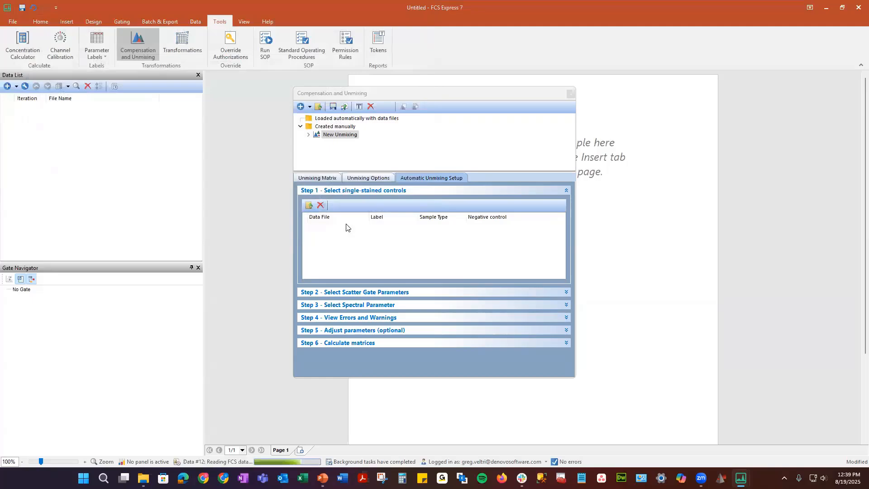
click(427, 300)
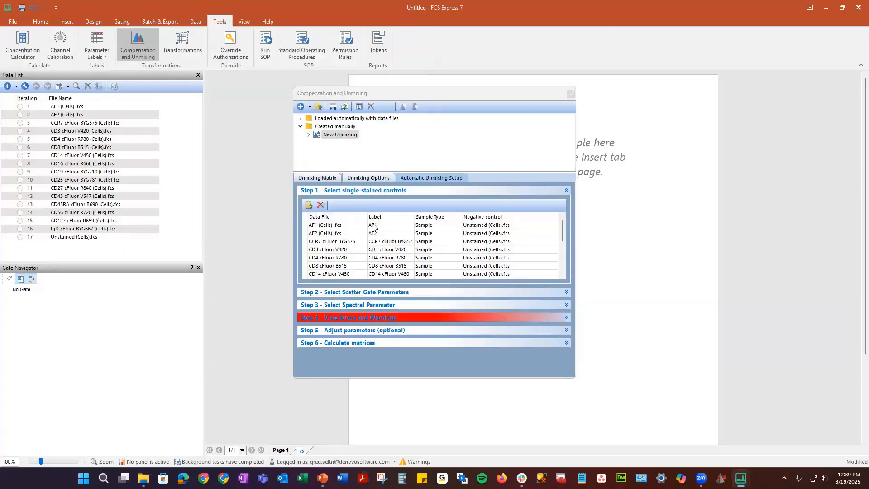
- Set the sample type of the AF1 and AF2 single-stained controls to Autofluorescence control
click(433, 226)
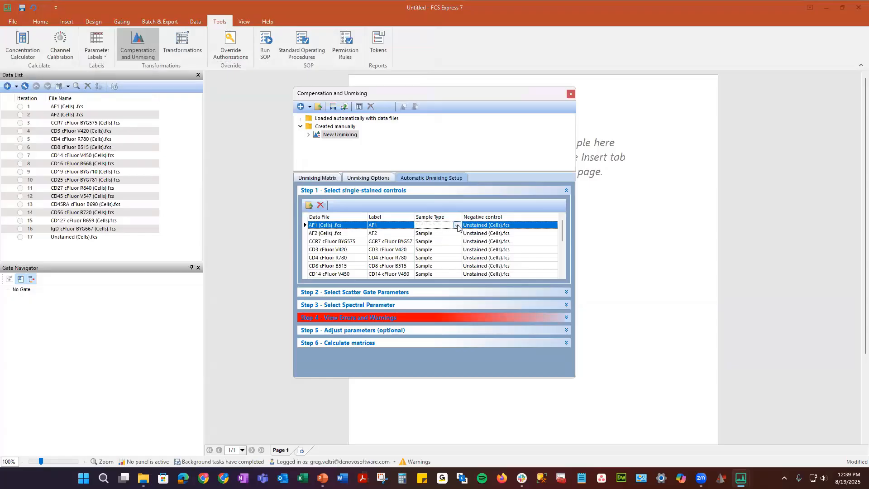
click(456, 226)
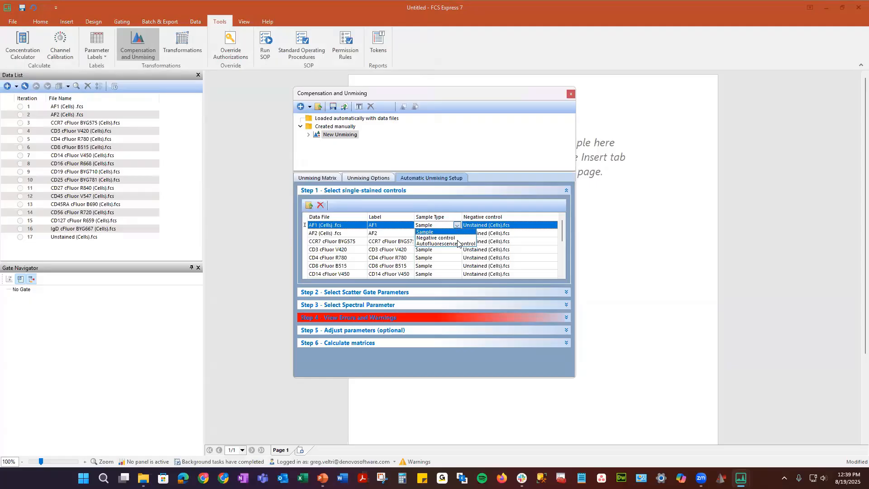
click(458, 243)
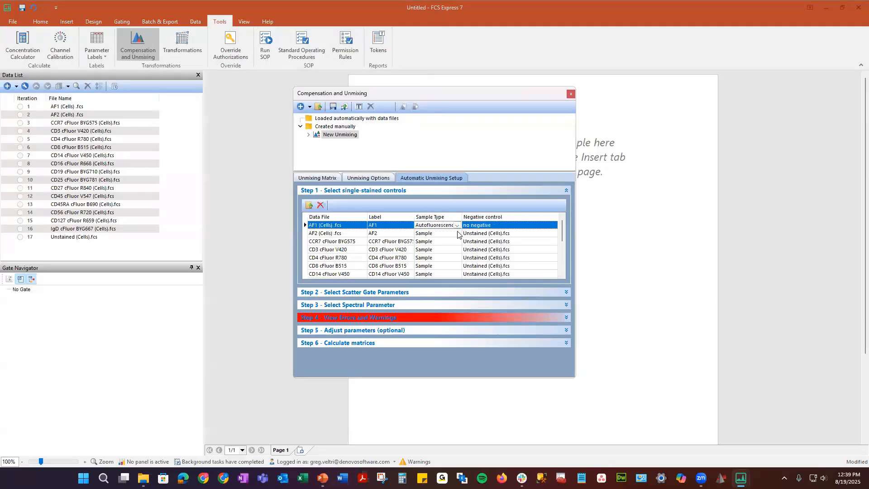
click(454, 234)
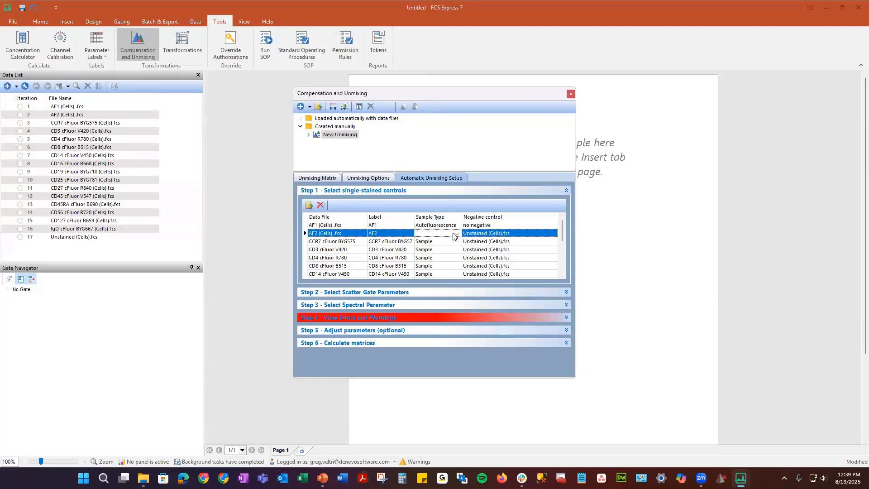
click(456, 234)
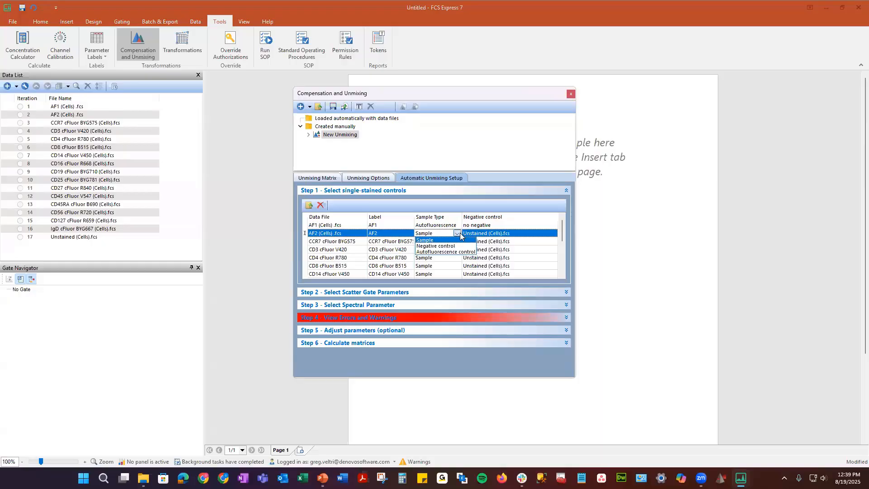
click(459, 251)
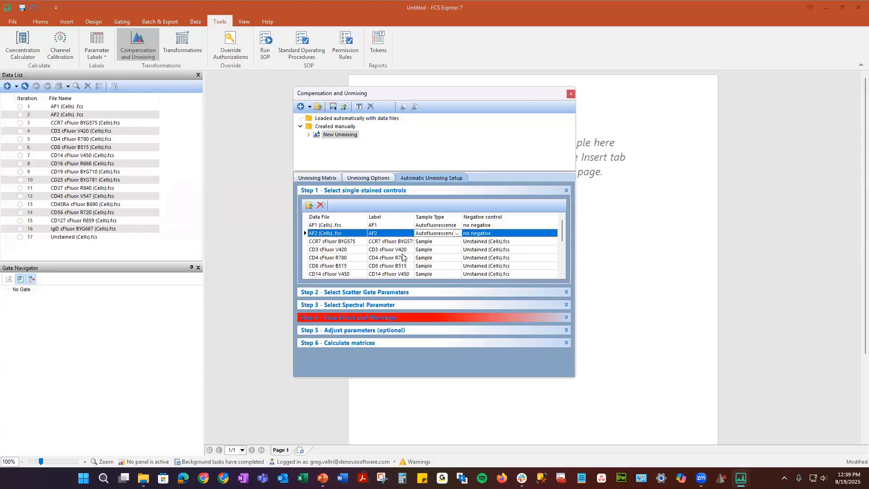
- Check the remaining controls and the scatter gate parameters, and choose Violet \ Blue \ Red-A as the parameter to unmix
scroll(398, 256, down, 4)
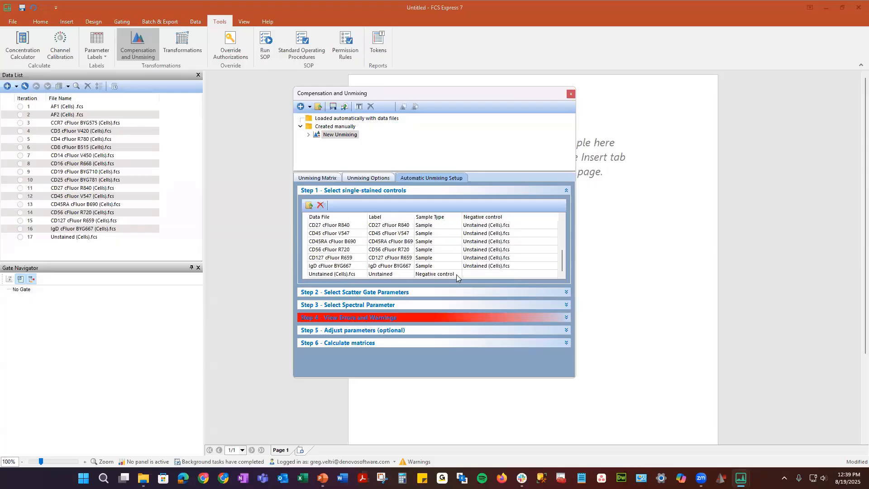
click(406, 293)
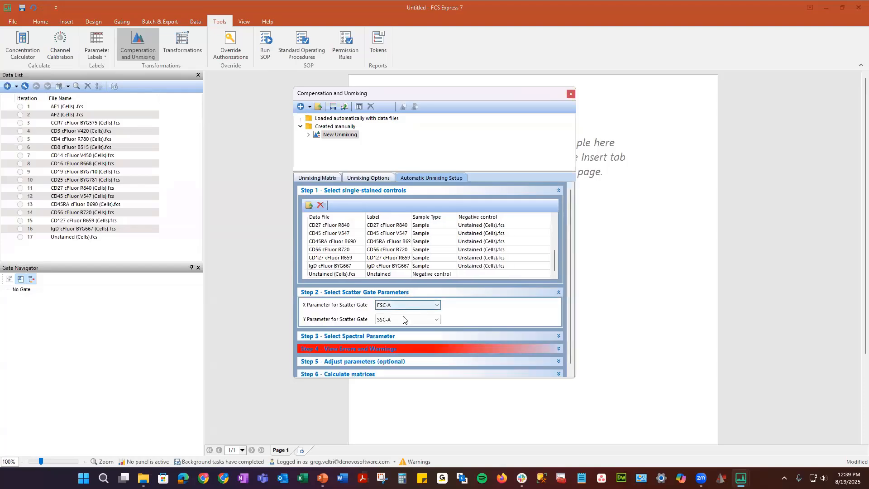
click(479, 293)
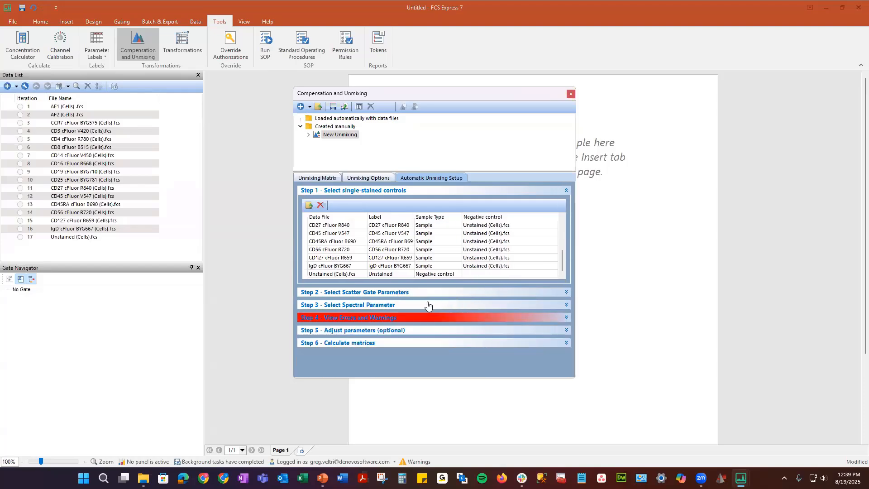
click(425, 305)
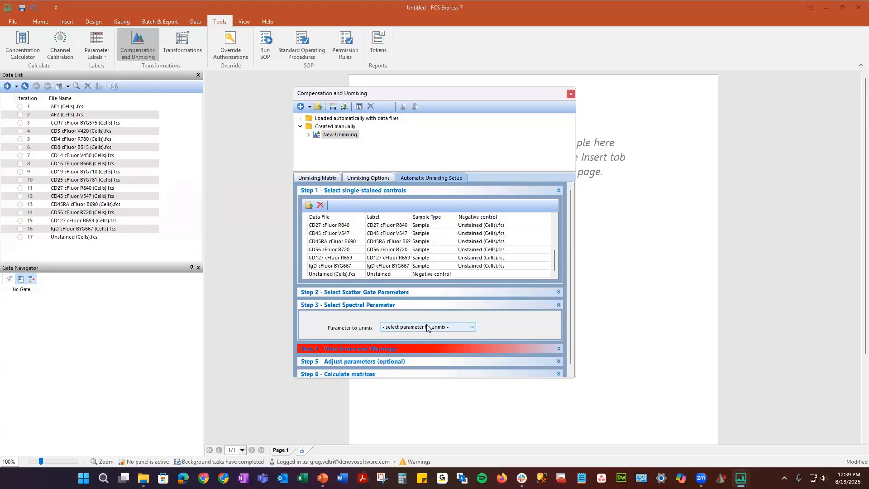
click(427, 327)
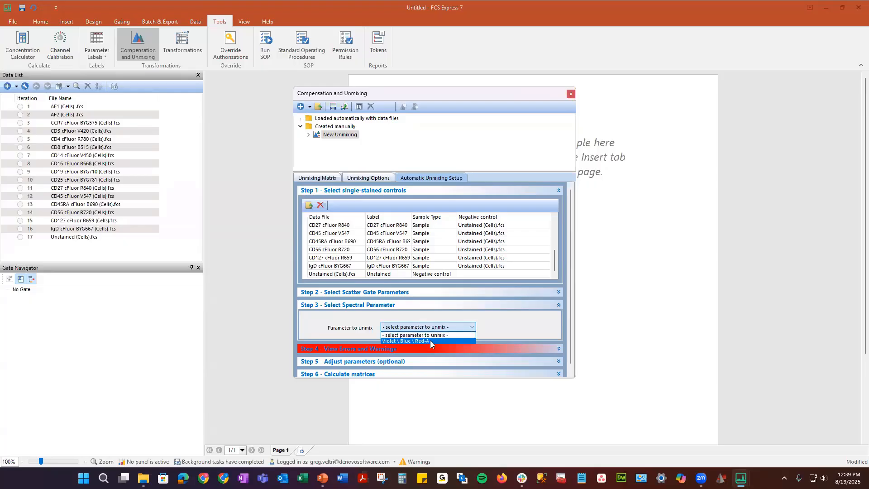
click(430, 341)
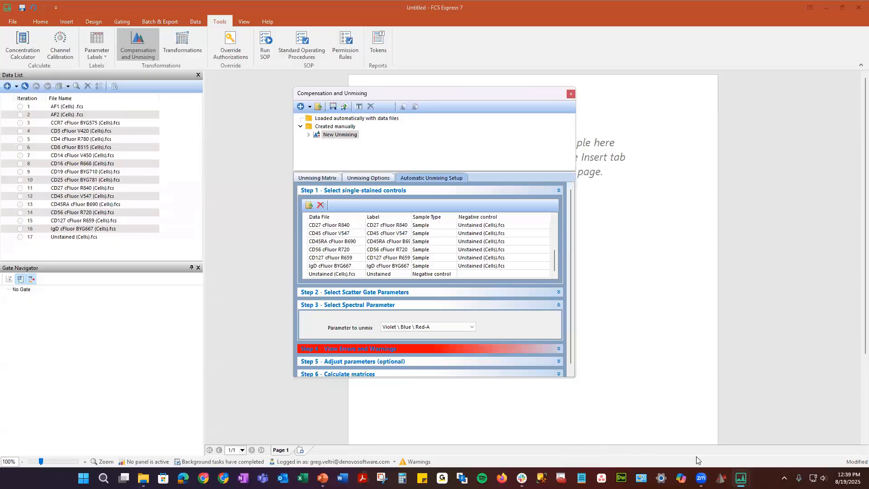
- Build the unmixing gates and plot pages by viewing the setup's errors and warnings, and read through the messages
click(442, 348)
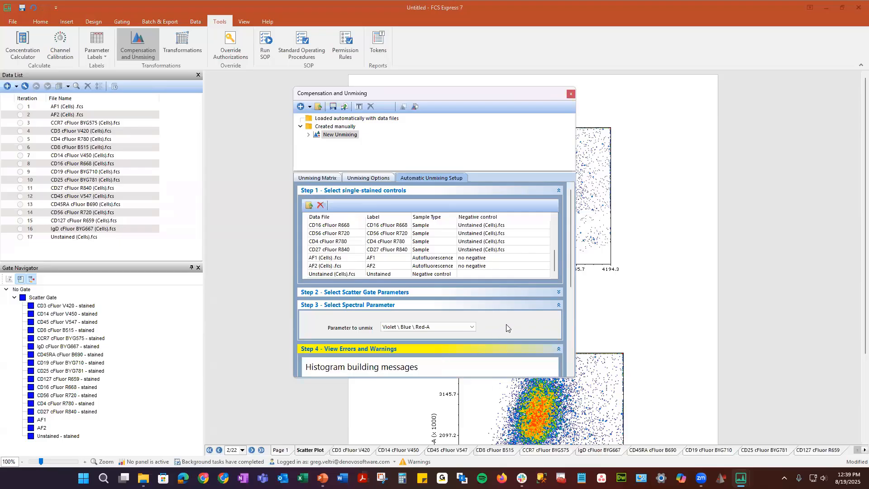
scroll(566, 308, down, 3)
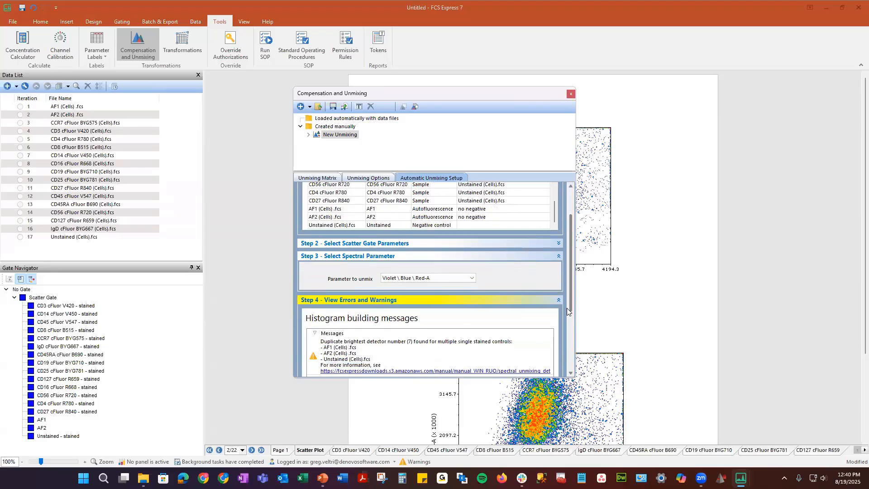
scroll(566, 308, down, 4)
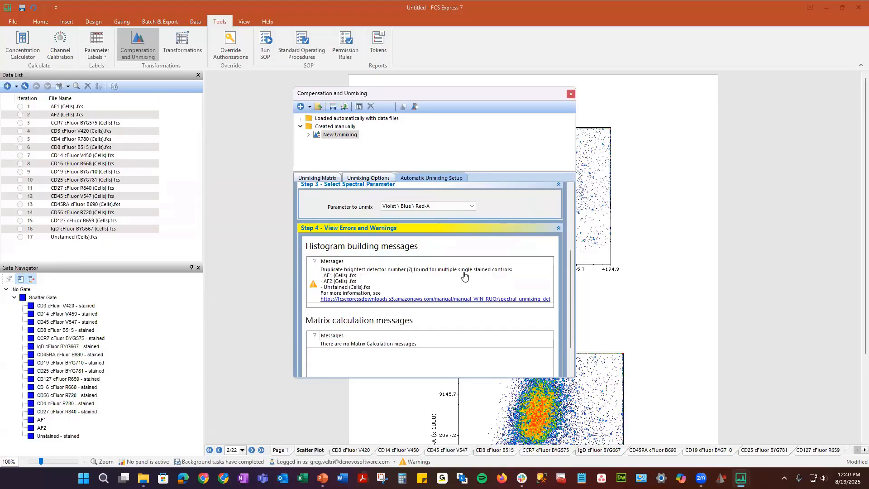
scroll(567, 282, down, 1)
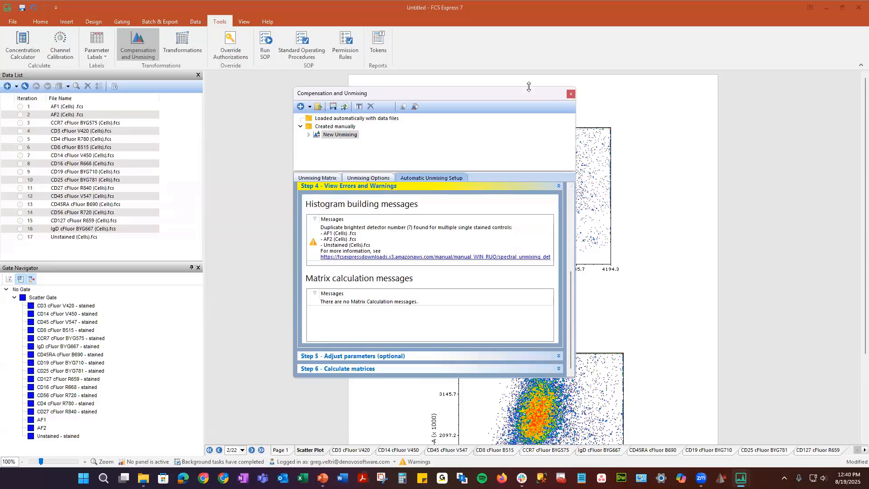
- Review the detectors and stained and unstained plots assigned to the AutoUnmixing controls, and close the Compensation and Unmixing window
click(351, 356)
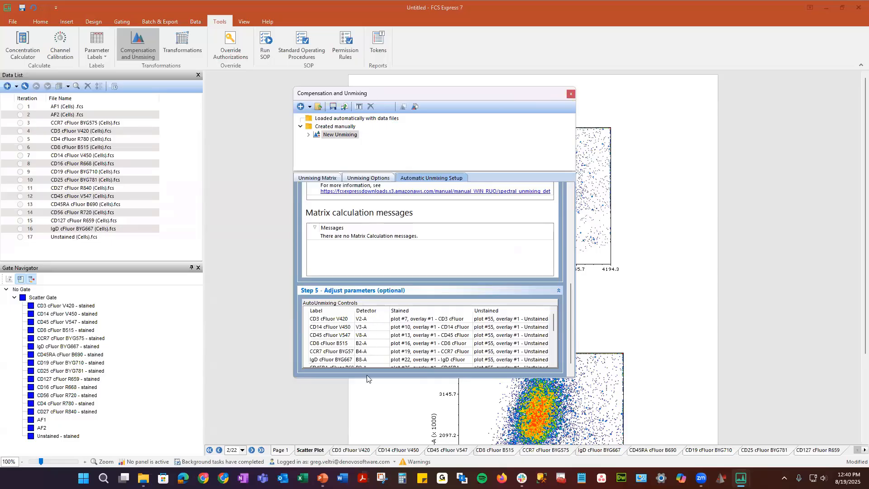
drag(554, 323, 553, 354)
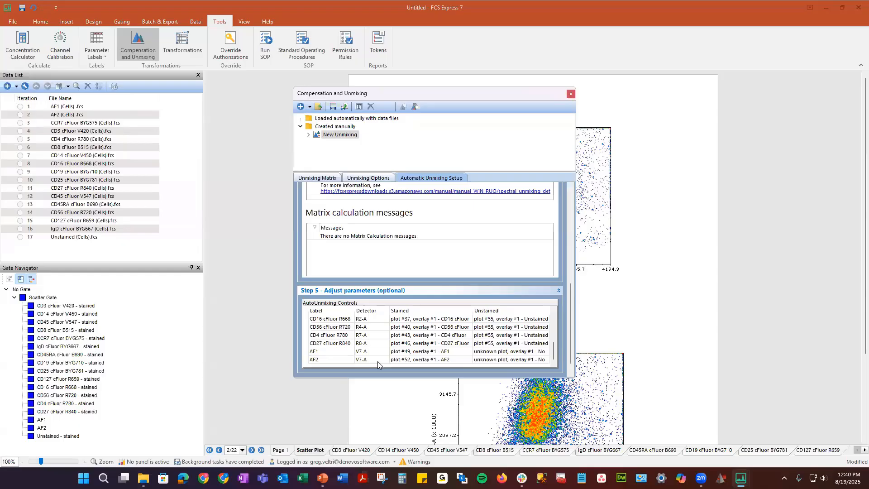
click(558, 290)
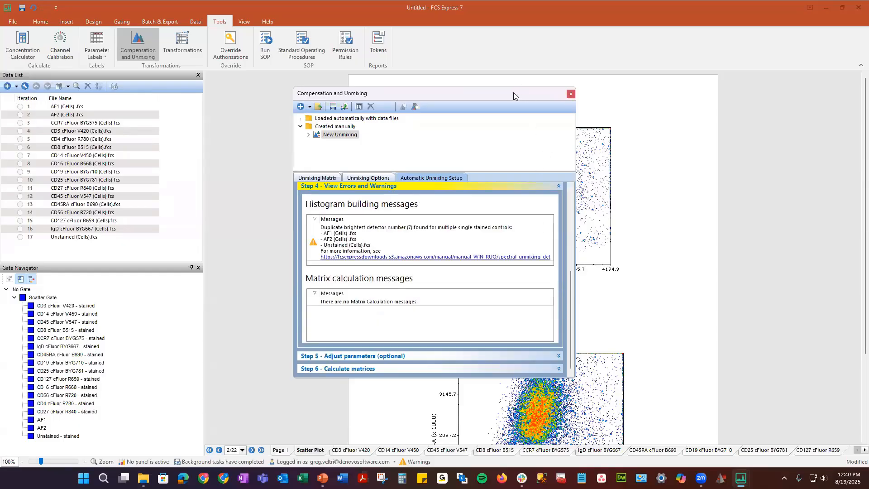
click(571, 94)
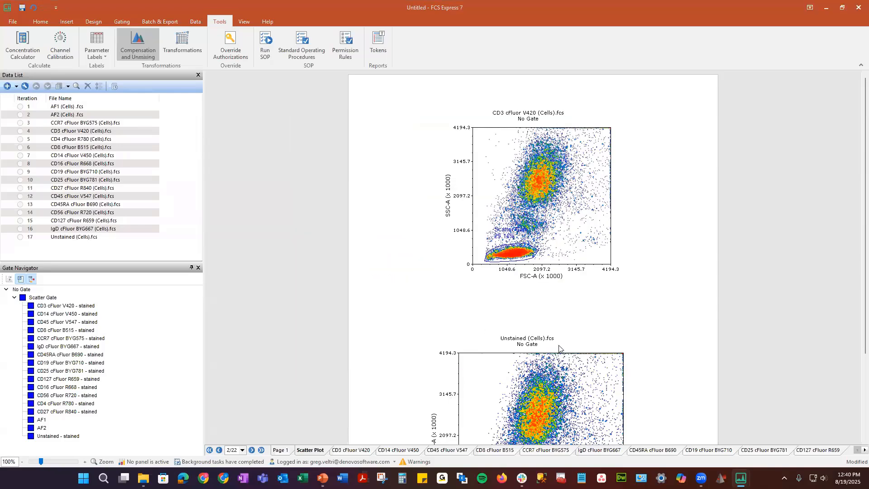
- On the CD3 cFluor V420 page, nudge the stained marker while keeping it over the histogram's bright positive peak
click(21, 462)
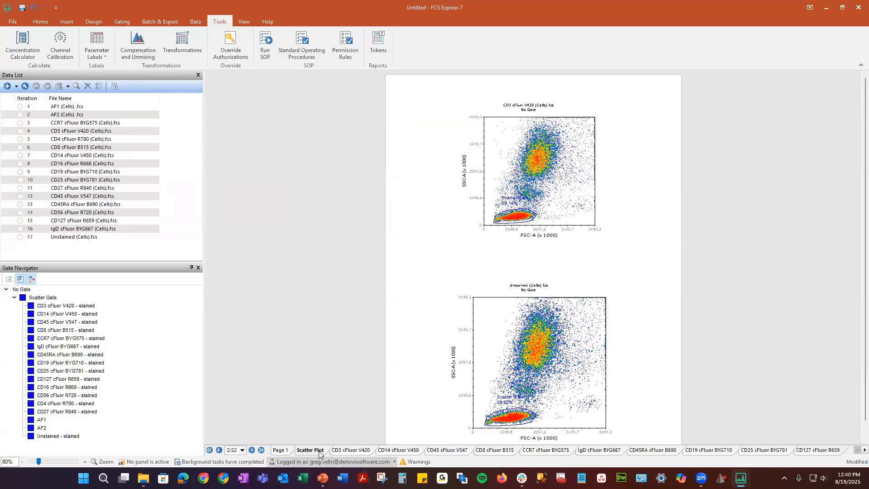
click(342, 449)
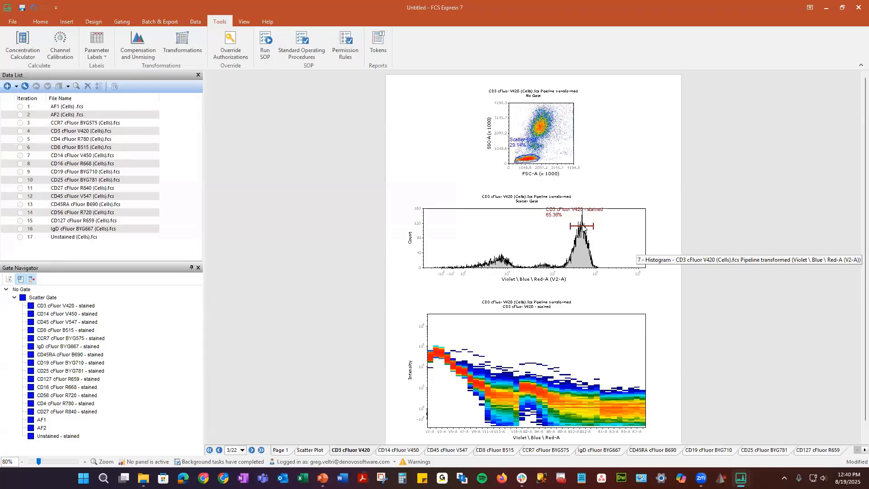
mouse_move(583, 226)
mouse_down()
mouse_move(604, 228)
mouse_move(498, 230)
mouse_move(581, 231)
mouse_up()
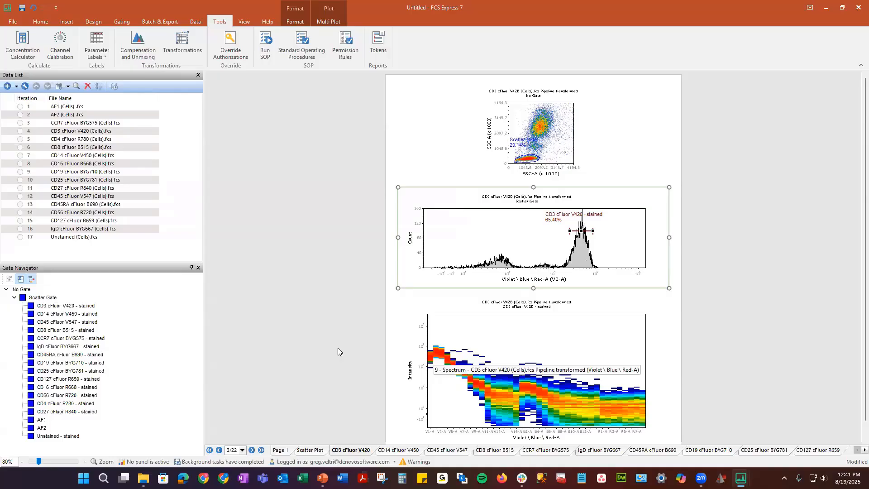
- On the CD14 cFluor V450 page, move the marker's label above the histogram and shift the stained marker beyond the main peak
click(388, 449)
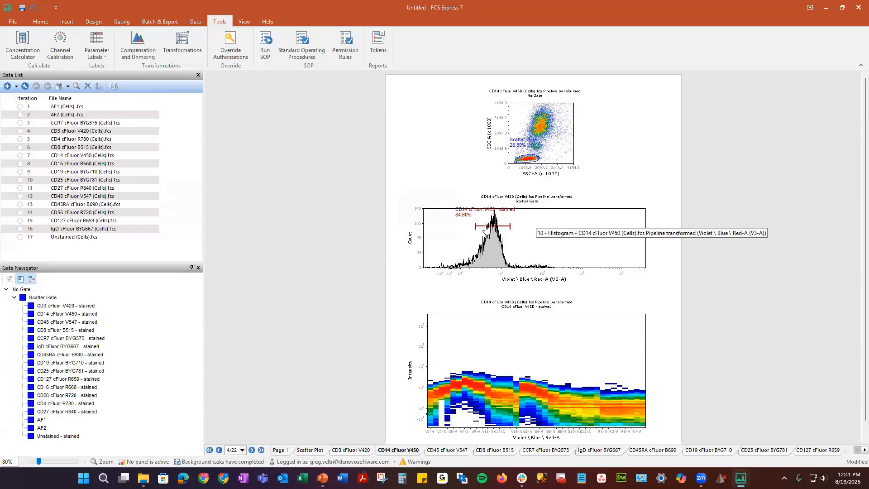
drag(485, 224, 439, 199)
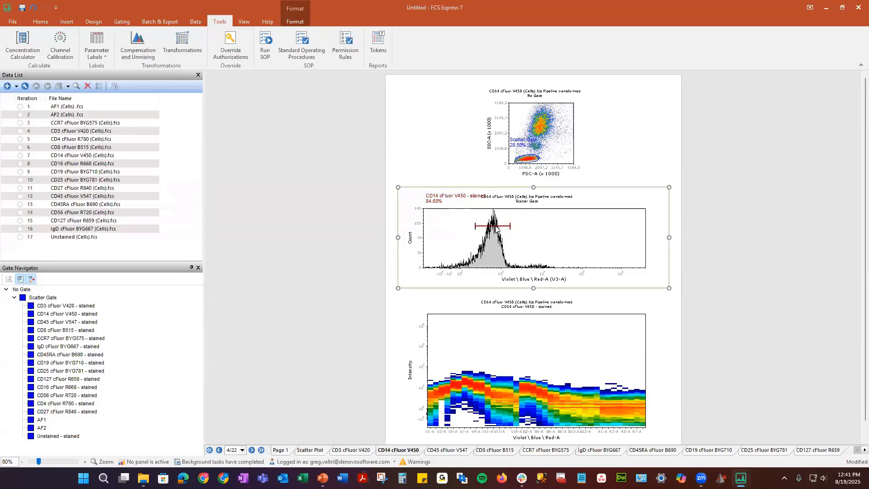
drag(495, 227, 544, 229)
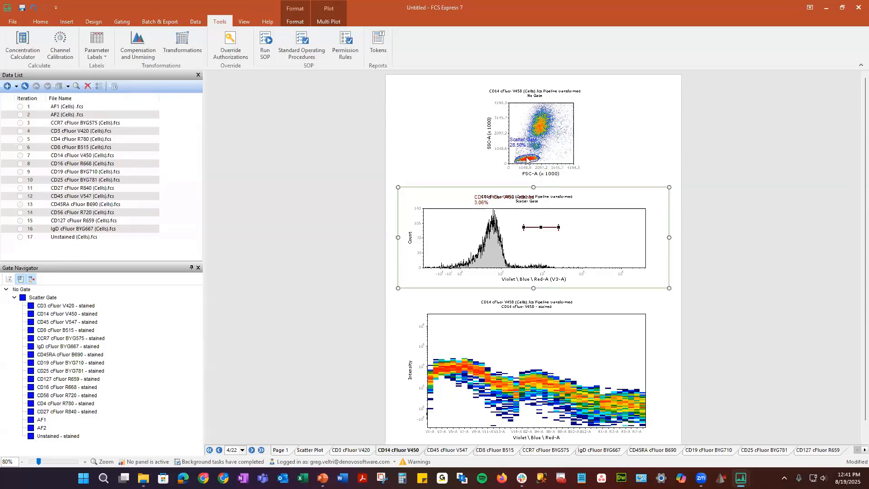
- Make the Scatter Gate data-specific for CD14 cFluor V450 and reshape it around the larger, high side-scatter population
click(527, 160)
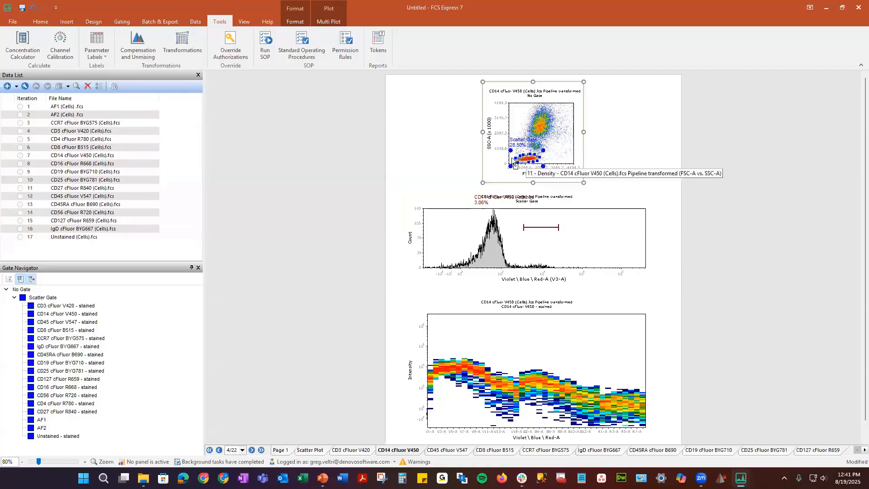
click(122, 20)
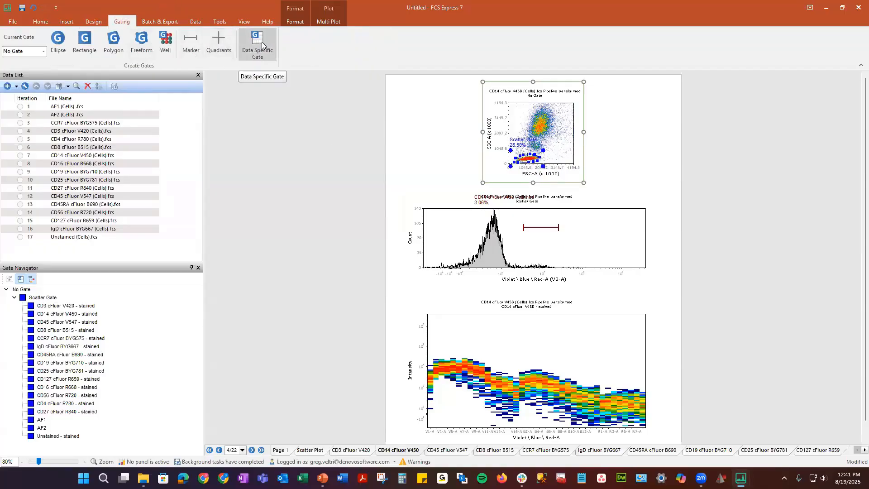
click(261, 42)
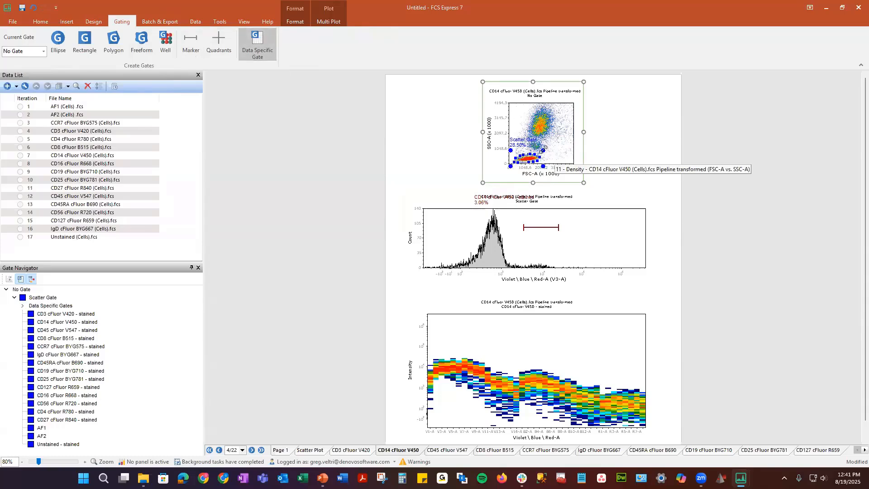
drag(553, 121, 556, 104)
drag(557, 104, 562, 99)
drag(509, 166, 522, 156)
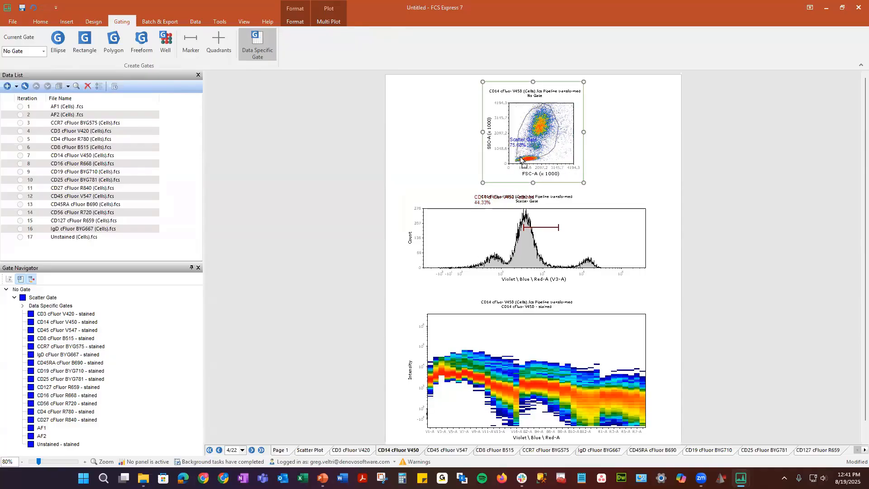
- Move the CD14 cFluor V450 stained marker over the small brightest peak of the V3-A histogram
click(536, 232)
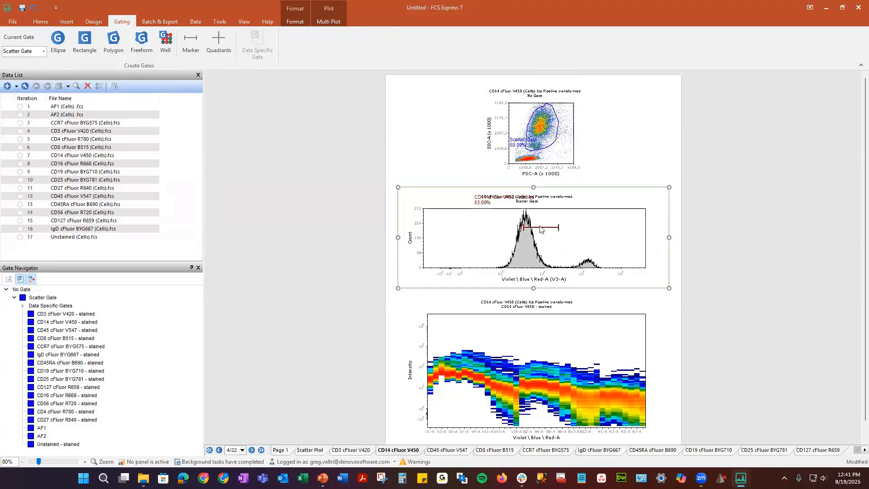
click(543, 228)
drag(545, 228, 605, 234)
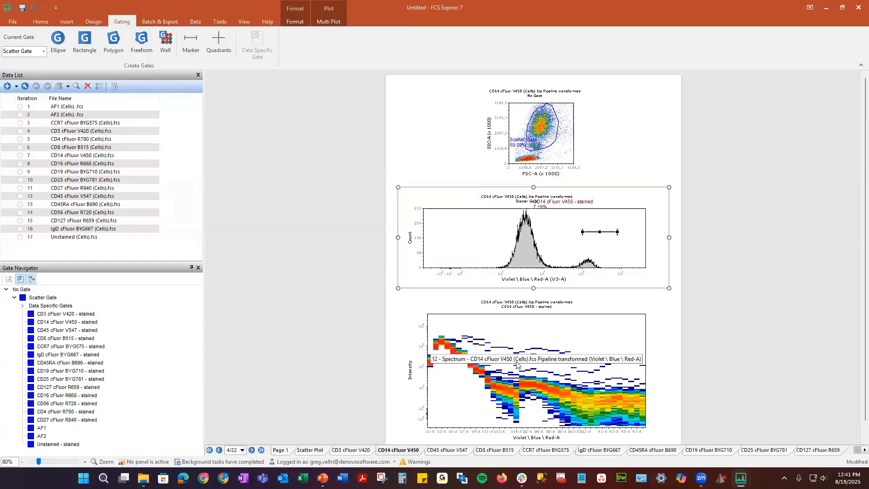
- Bring up the AF1 autofluorescence control's page to inspect its scatter gate, histogram and spectrum plots
click(856, 451)
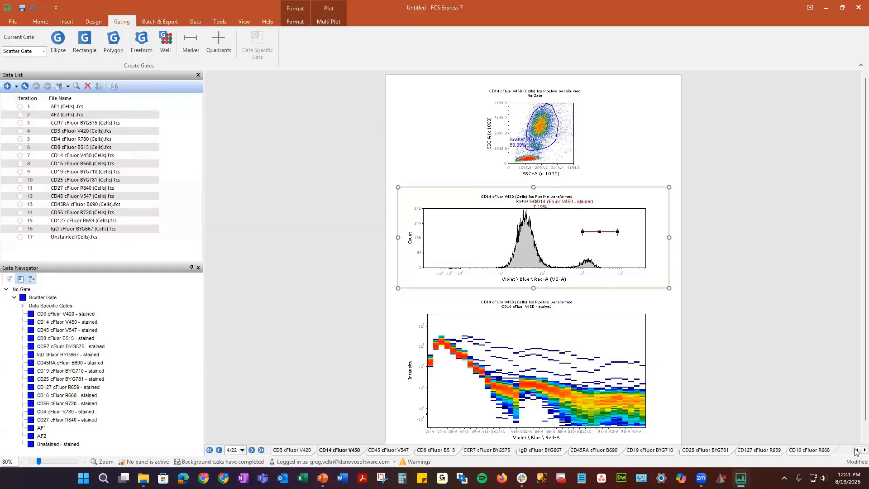
click(856, 451)
click(856, 450)
click(856, 451)
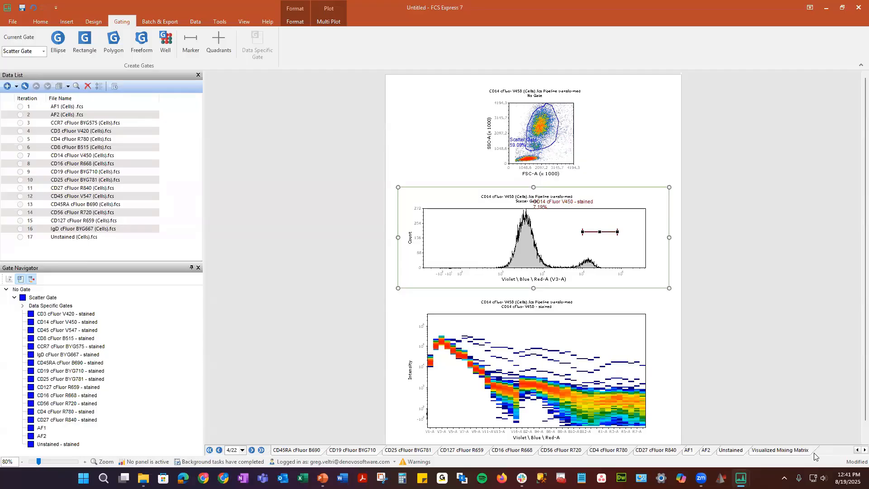
click(690, 452)
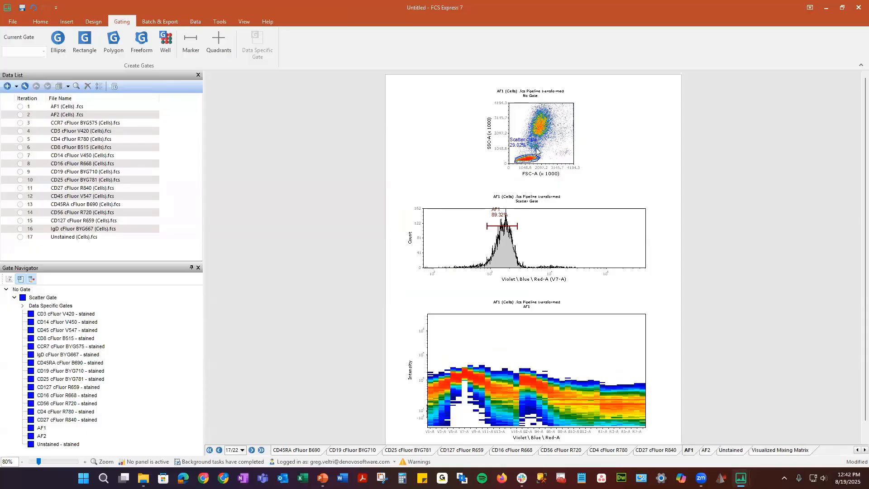
- Review the Visualized Mixing Matrix page and inspect the New Unmixing definition's matrix in Compensation and Unmixing
click(781, 446)
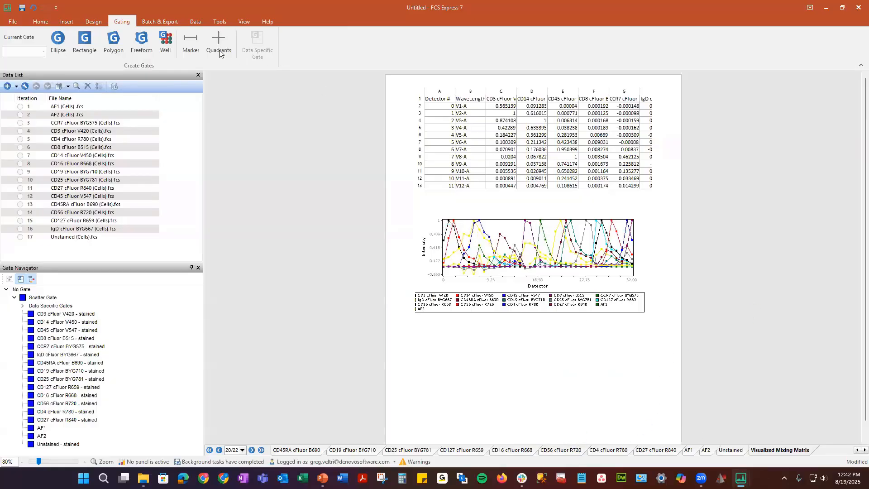
click(220, 21)
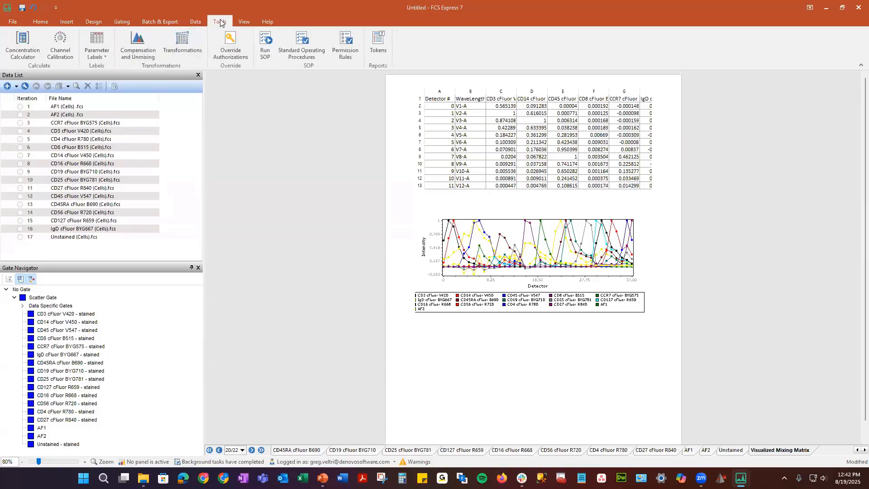
click(148, 37)
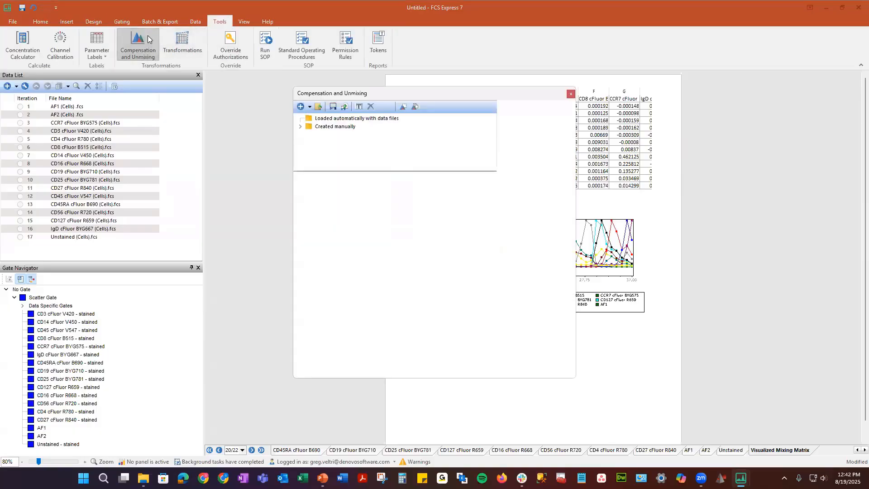
click(300, 127)
click(324, 135)
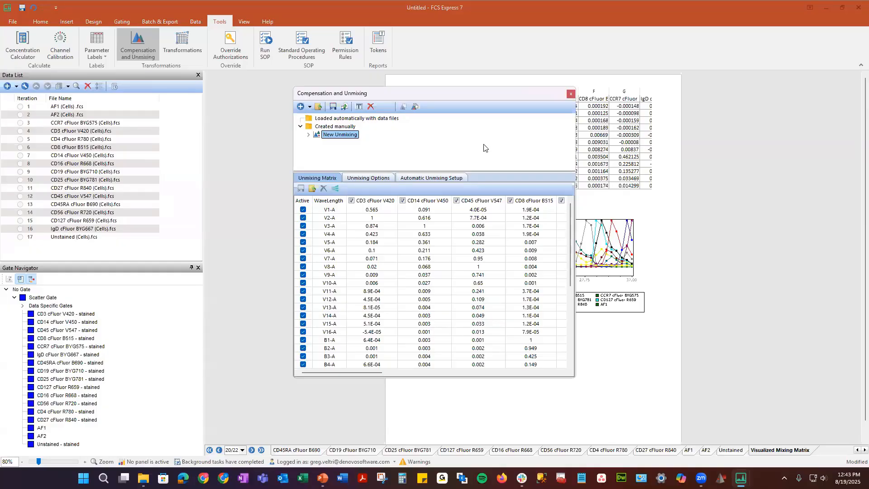
- Switch to the layout window with the Sample1.fcs CD45, CD3 and CD4 vs. CD8 plots, leaving no plot selected
click(825, 6)
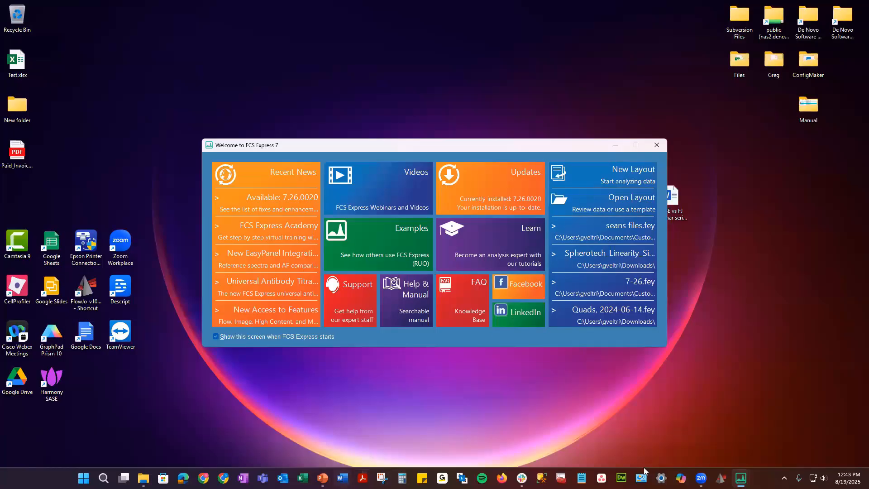
mouse_move(740, 478)
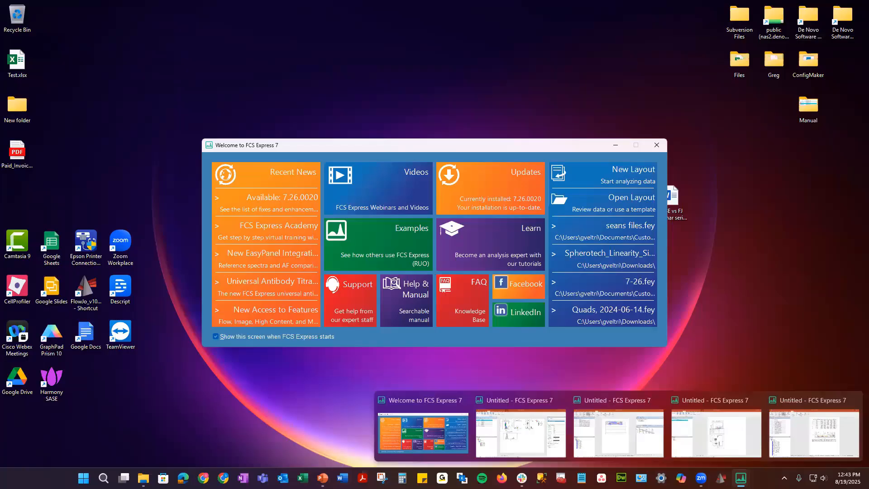
click(532, 435)
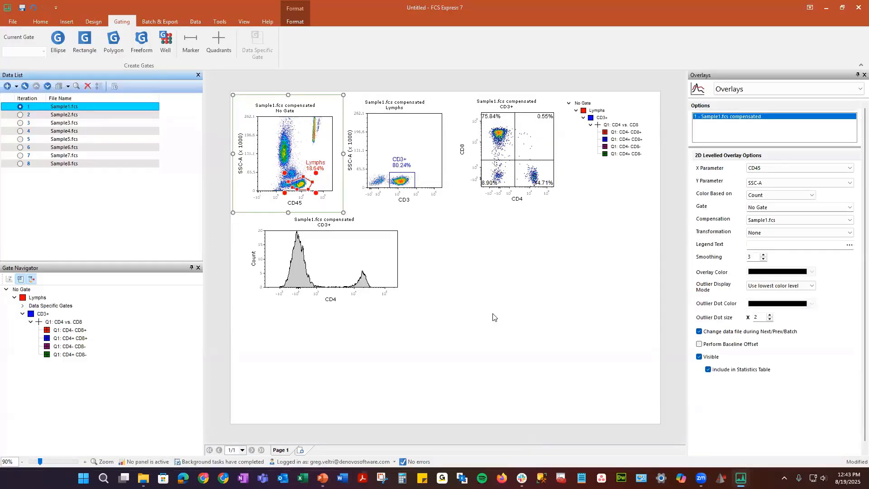
click(516, 302)
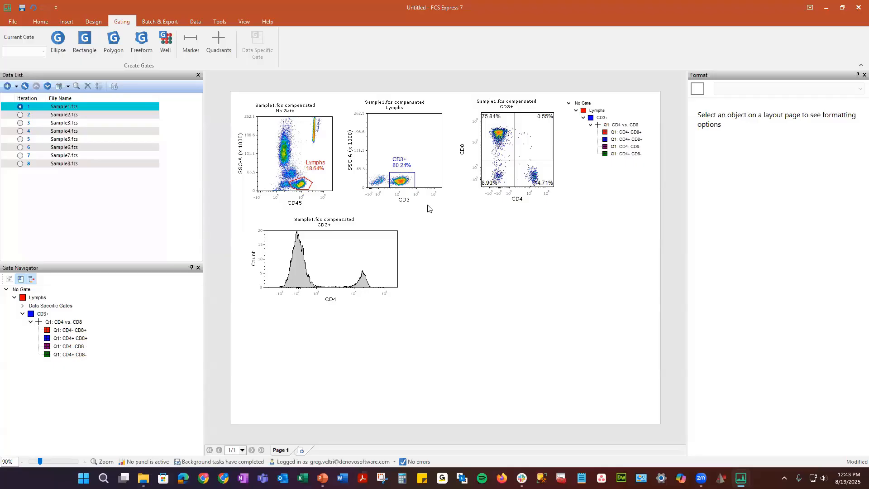
- Add a text box below the gate view and start it with the label "Date:"
click(69, 20)
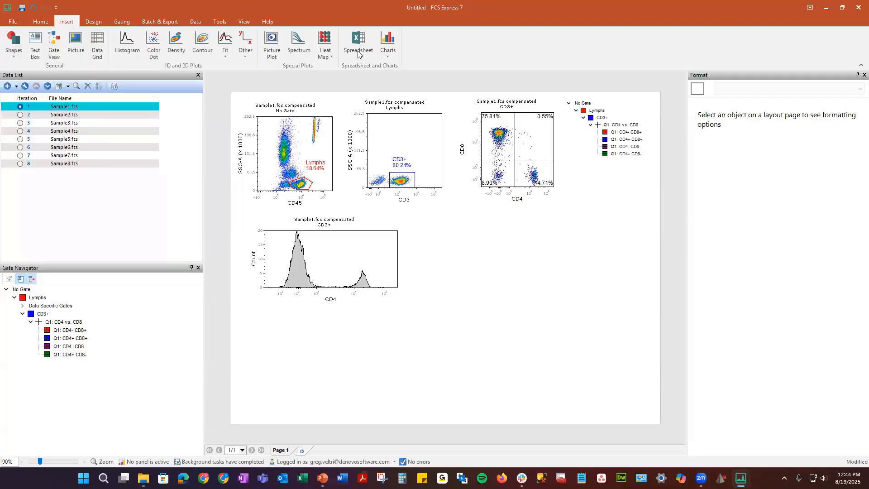
click(35, 40)
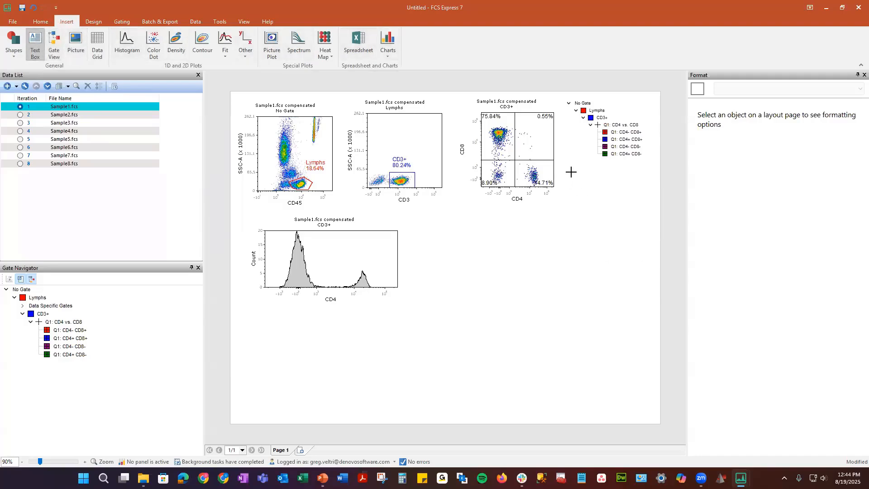
drag(571, 172, 650, 245)
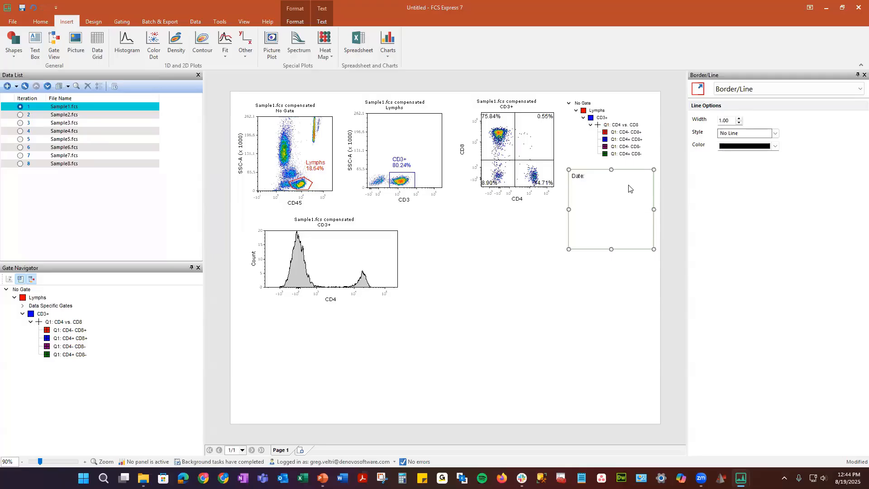
- Start a Keyword token after the "Date:" label in the text box
right_click(596, 176)
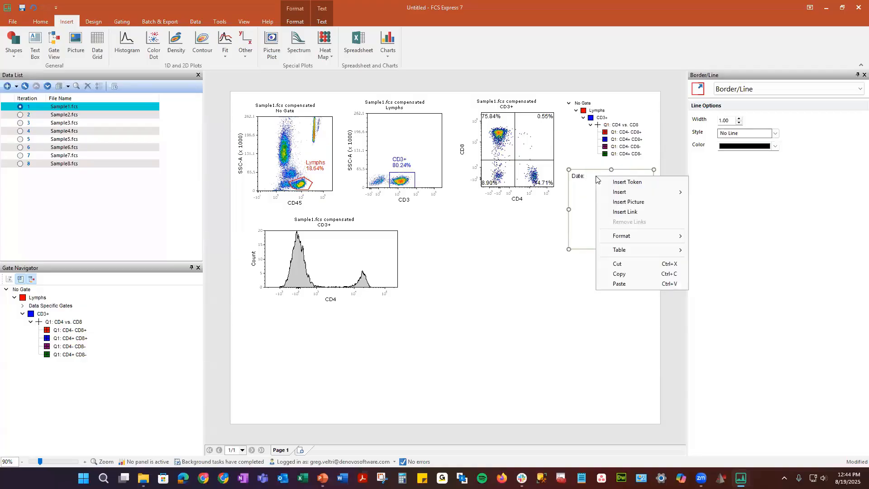
click(627, 182)
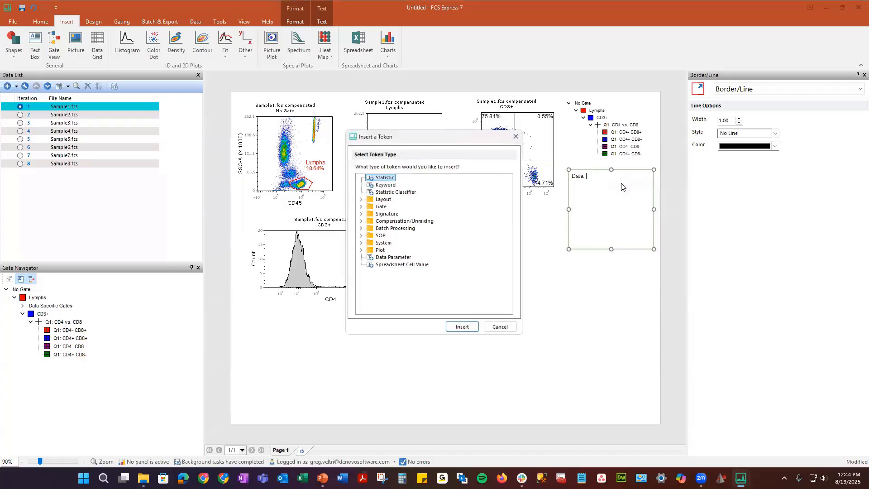
click(389, 185)
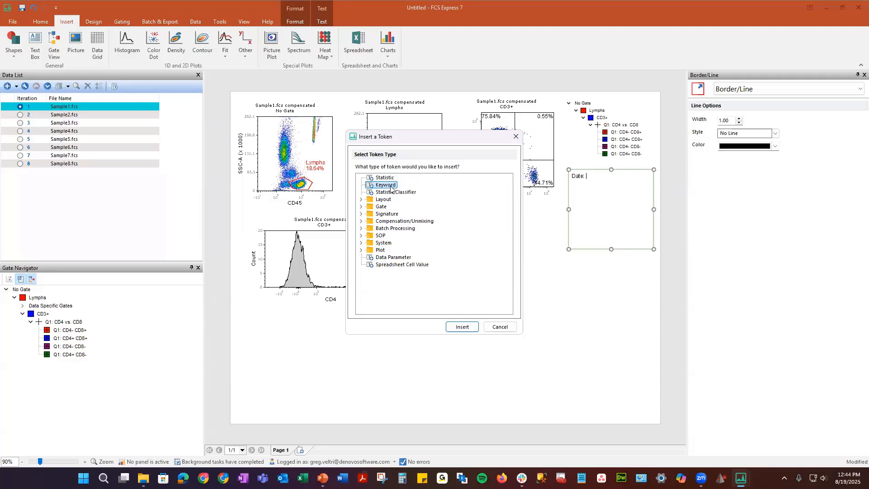
click(360, 242)
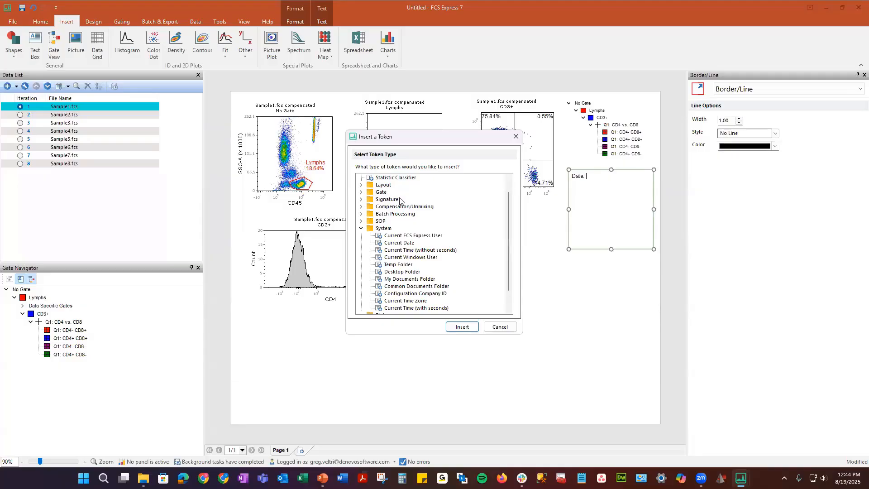
scroll(400, 200, up, 1)
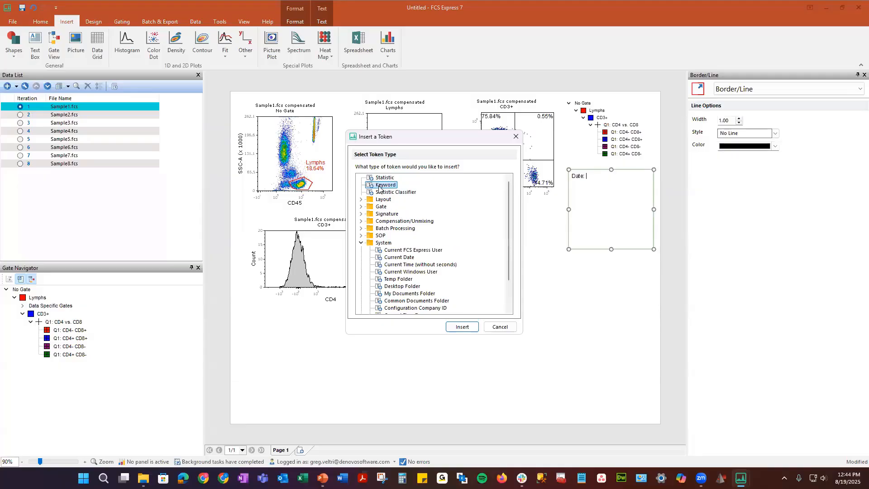
click(380, 186)
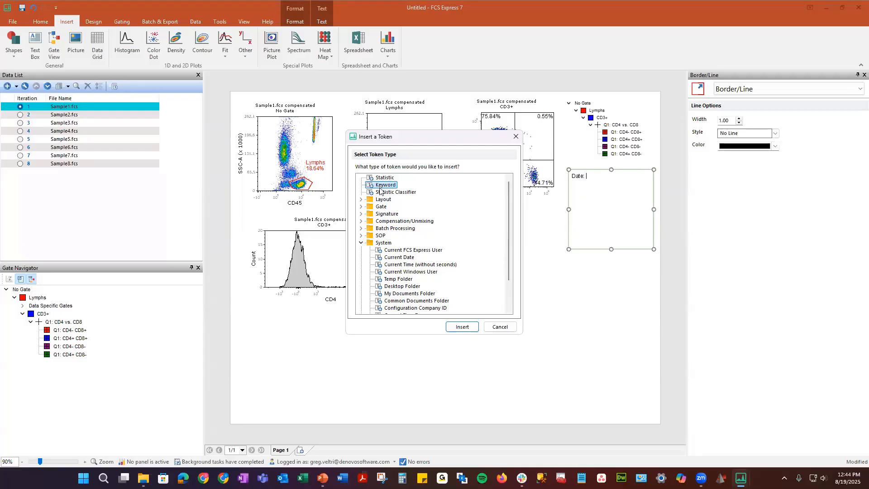
click(461, 327)
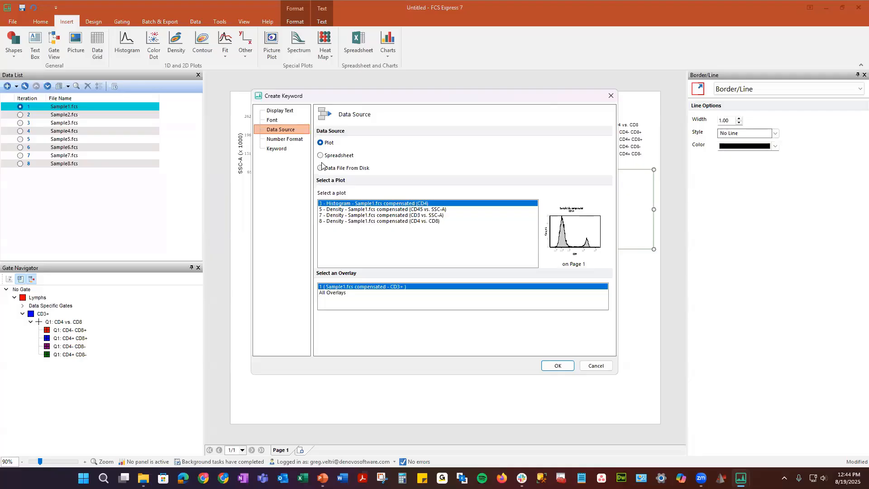
- Assign the $DATE keyword from the keyword list to the token and insert it
click(278, 149)
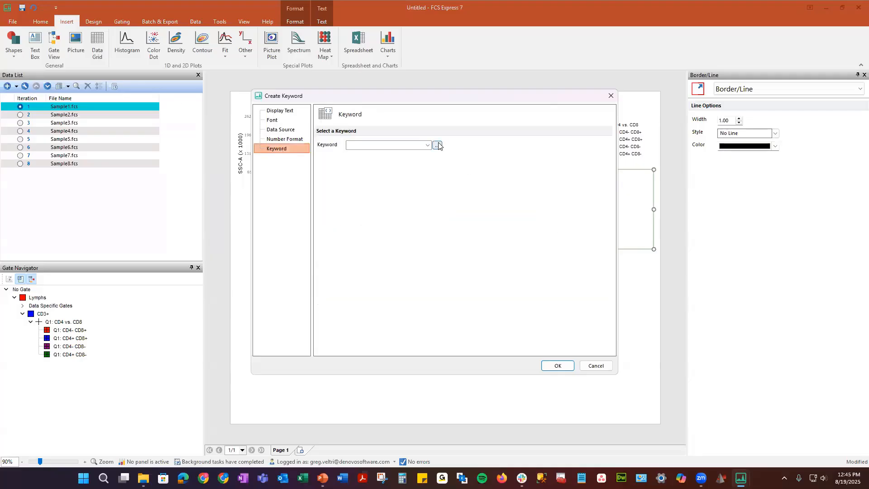
click(437, 146)
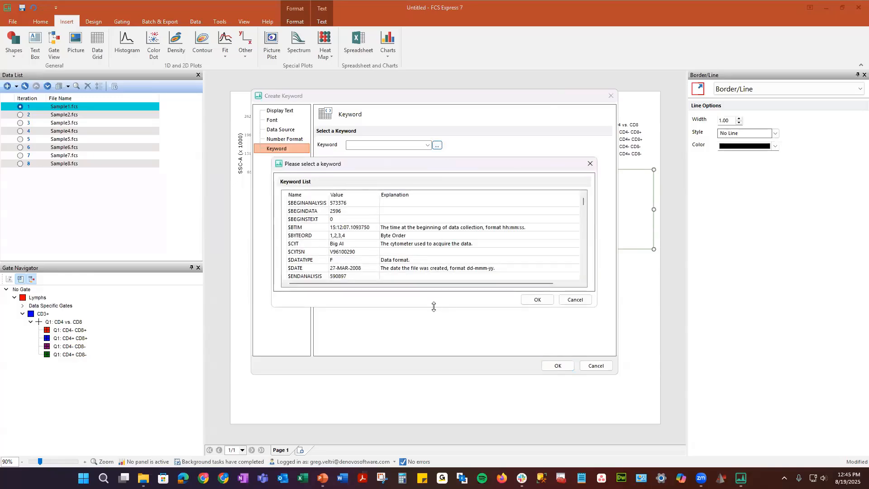
drag(433, 307, 423, 449)
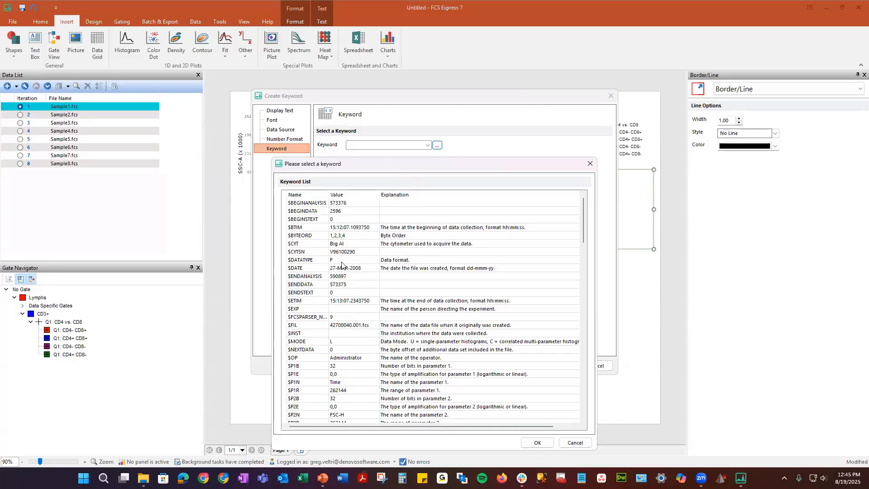
scroll(347, 278, down, 1)
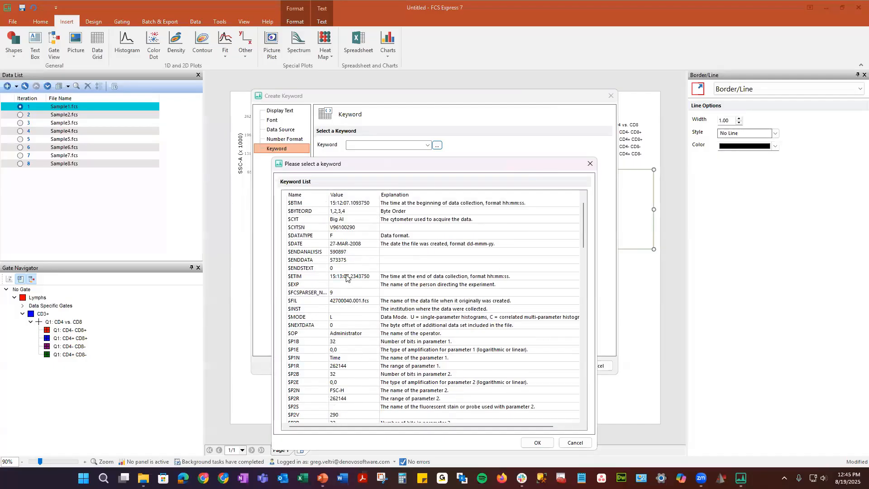
scroll(347, 277, down, 1)
scroll(346, 277, up, 2)
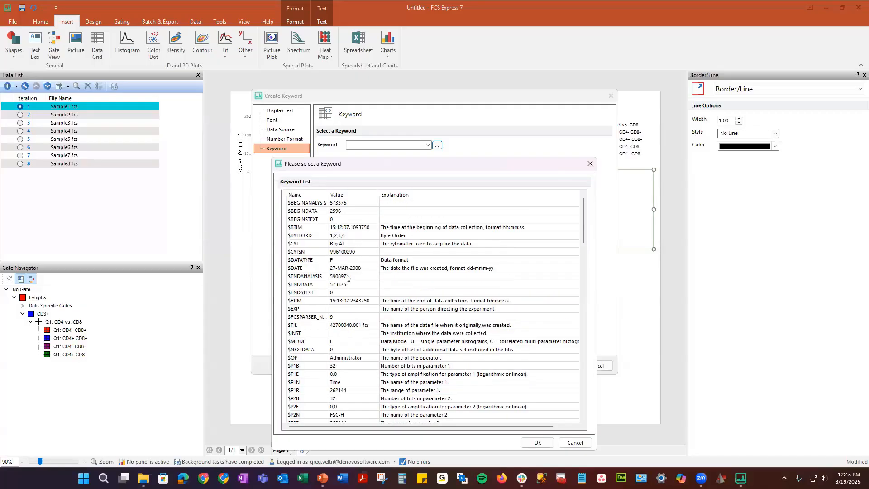
click(354, 270)
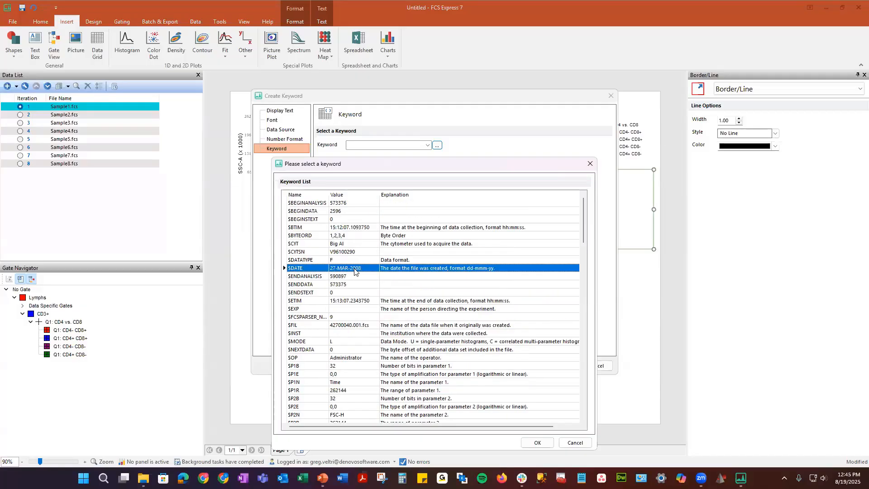
click(537, 442)
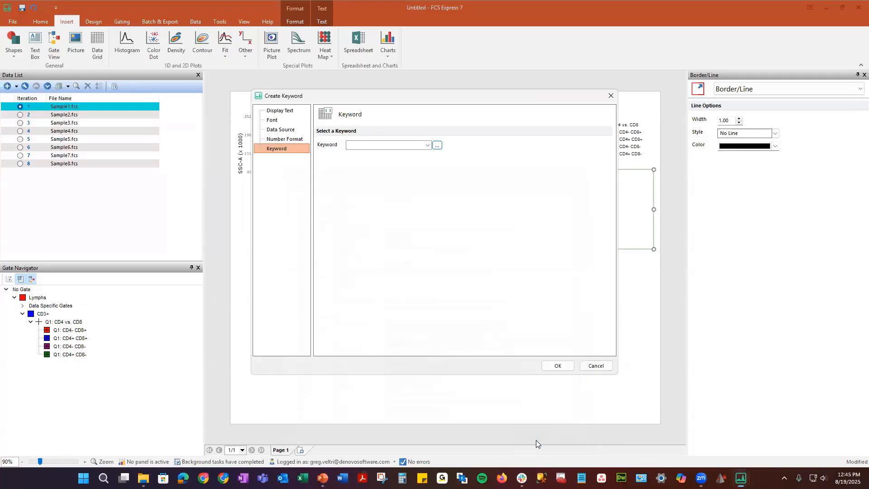
click(568, 365)
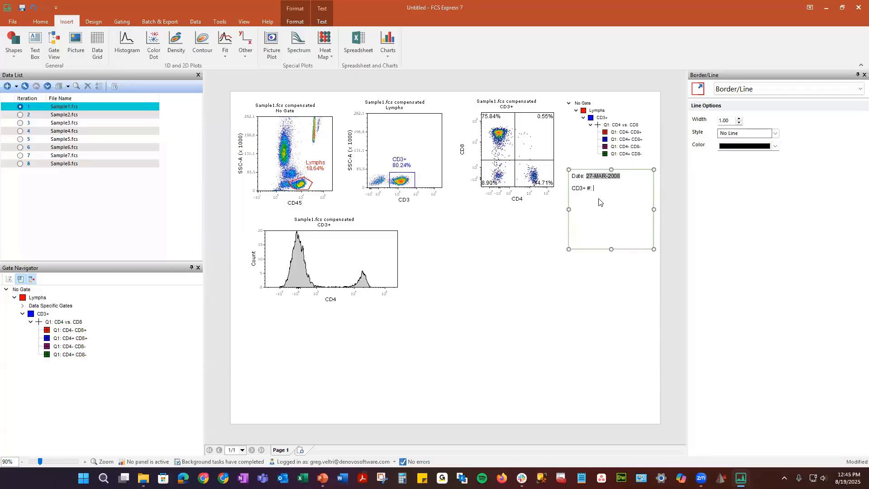
- Add a "CD3+ #:" line with the CD3+ gate's # of Events statistic, and shift the CD3+ gate slightly on its plot
right_click(406, 177)
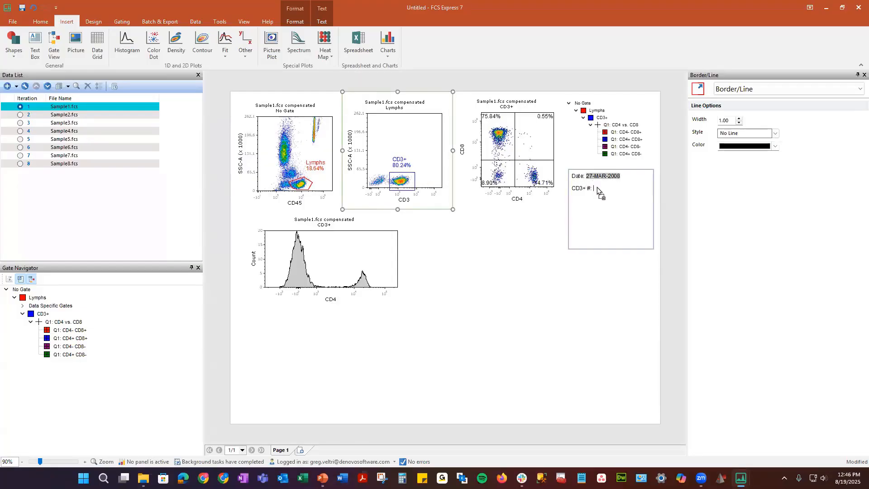
drag(596, 186, 596, 187)
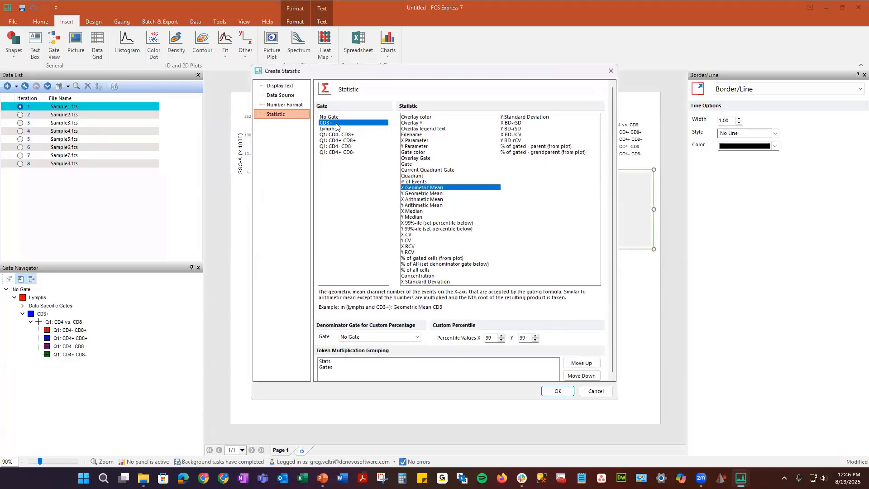
click(415, 181)
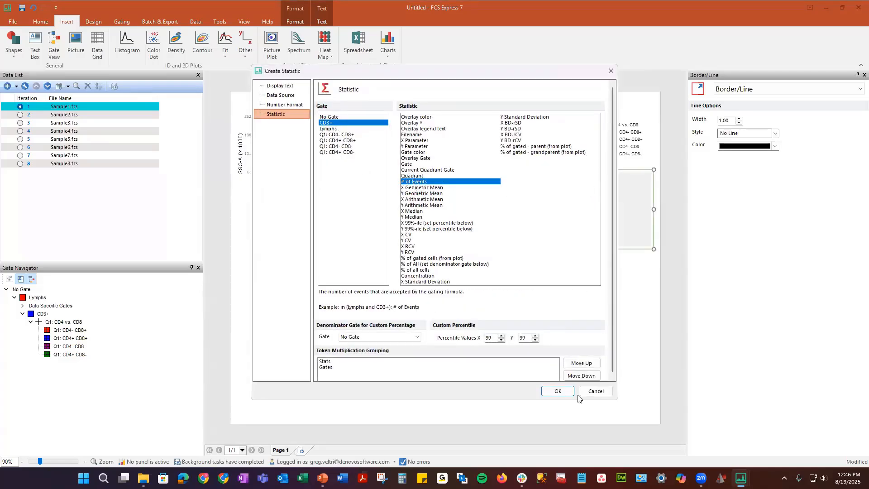
click(558, 391)
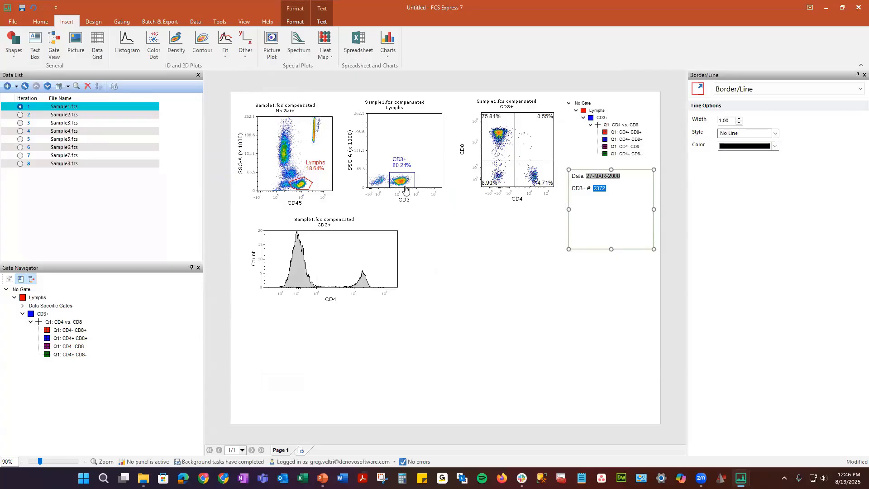
mouse_move(405, 189)
mouse_down()
mouse_move(411, 185)
mouse_move(404, 184)
mouse_up()
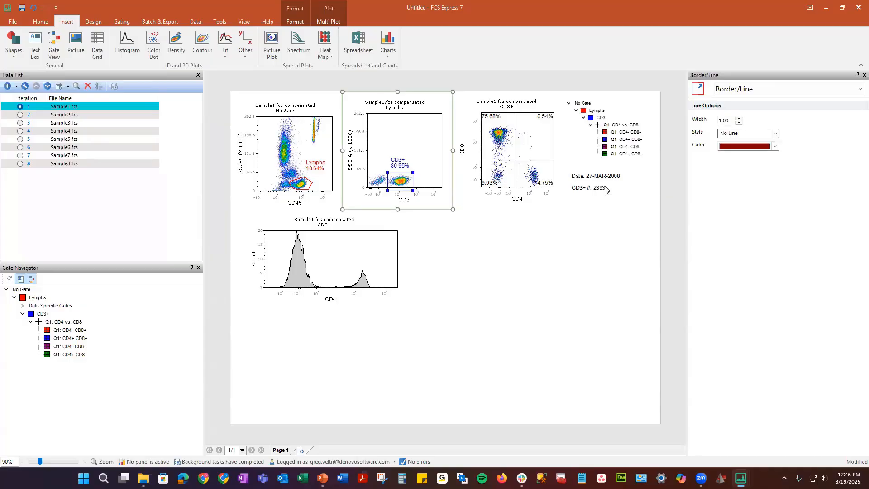
- Insert a spreadsheet named New spreadsheet 1, place it in the empty area below the CD4 vs. CD8 plot and widen it past column F
click(356, 42)
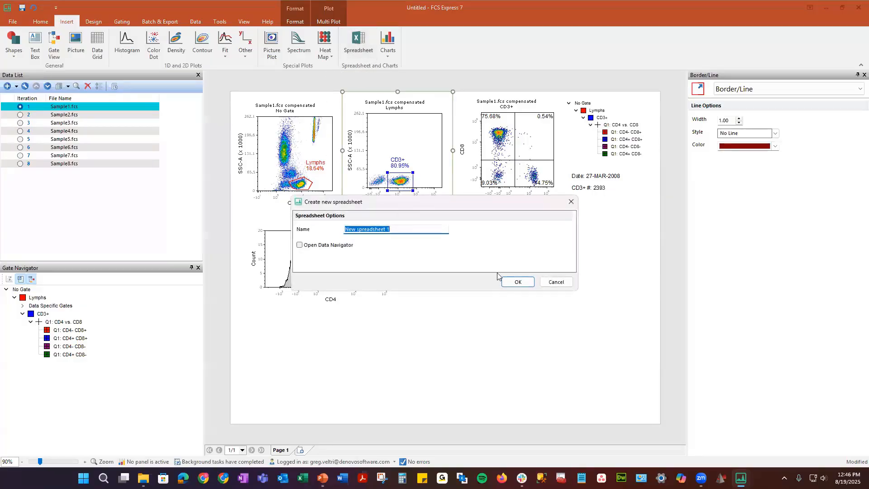
click(518, 282)
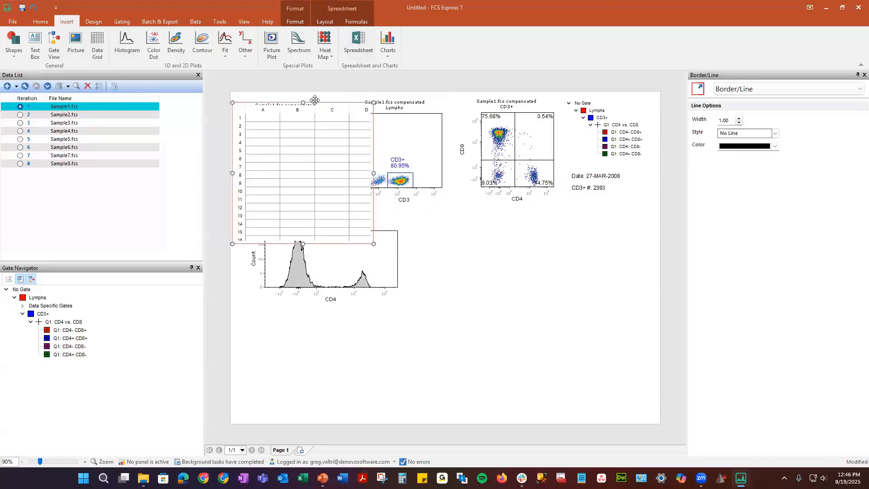
drag(315, 100, 493, 257)
click(539, 322)
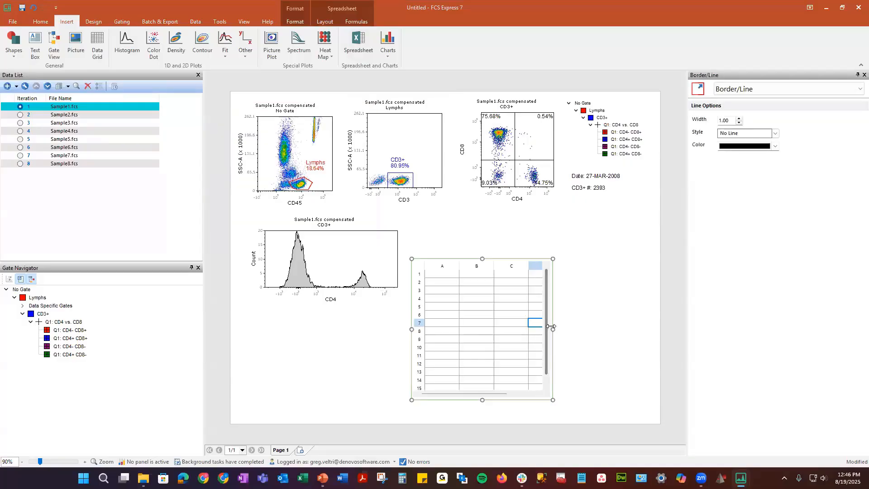
drag(552, 328, 639, 335)
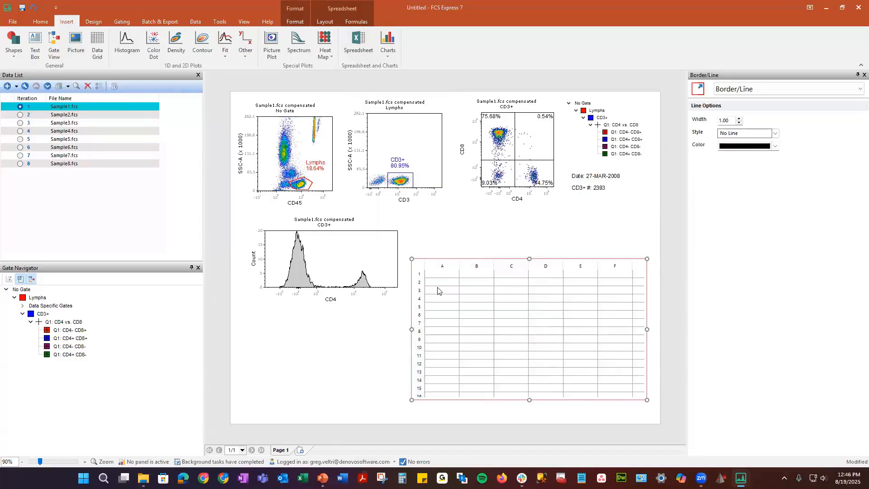
- Start a Statistic token from the CD4 vs. CD8 plot in cell A1 of the spreadsheet
click(434, 276)
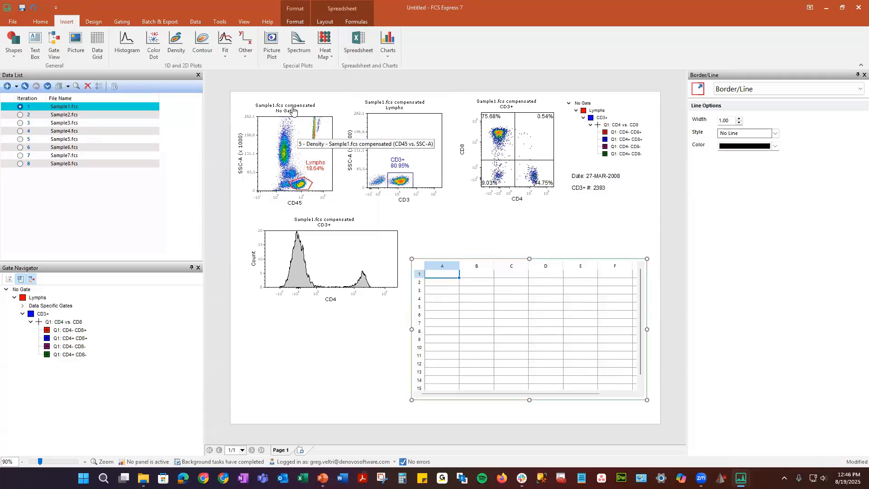
click(464, 102)
drag(468, 89, 442, 272)
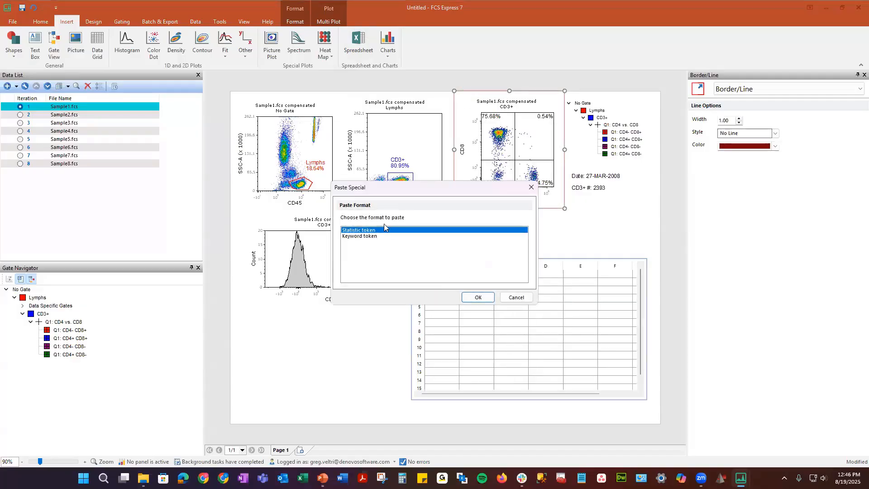
click(476, 297)
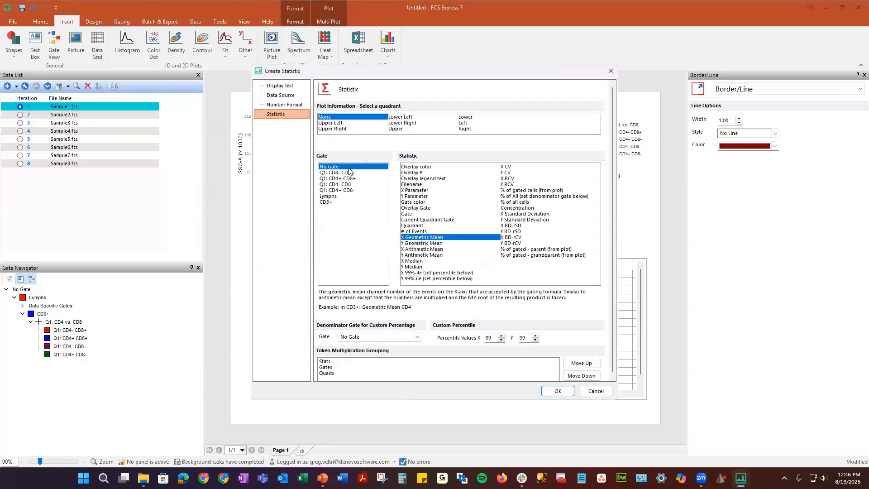
- Insert the Filename, # of Events and % of gated cells (from plot) statistics for all four Q1 quadrant gates
click(349, 173)
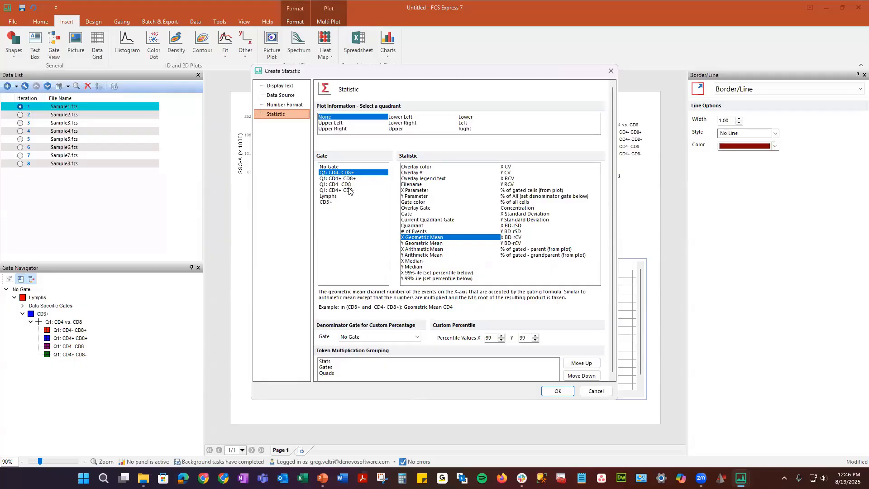
shift+click(349, 191)
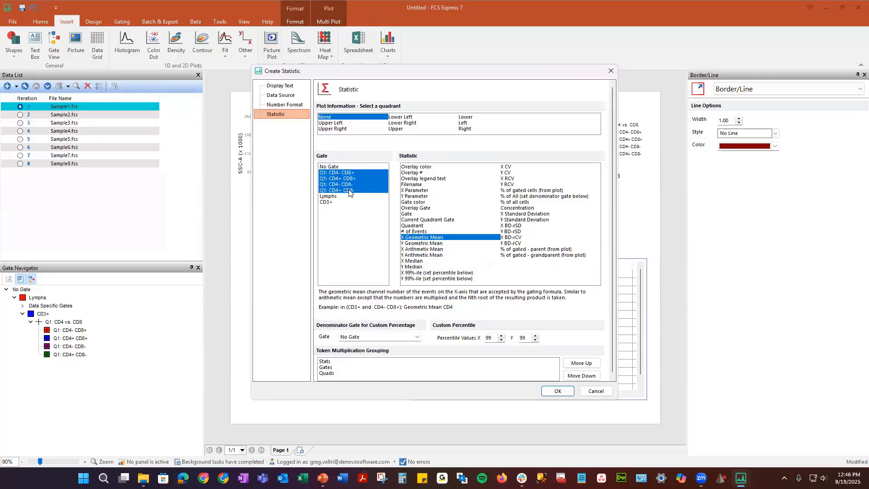
click(419, 185)
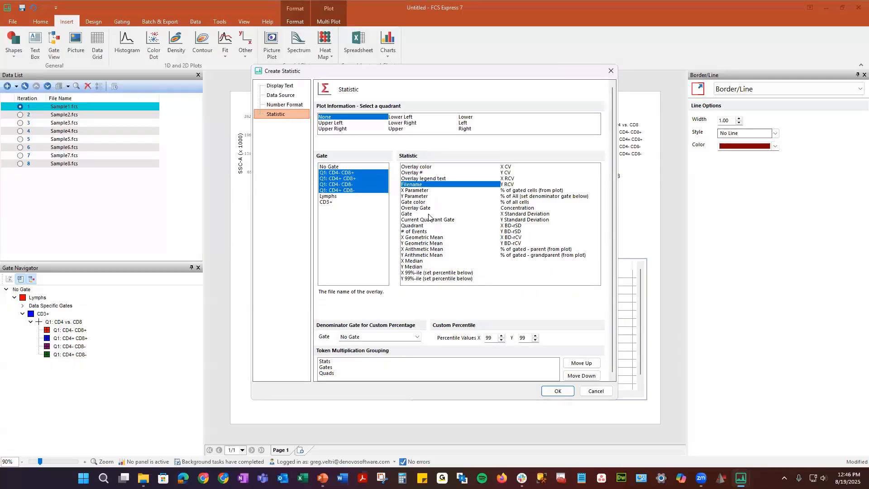
shift+click(422, 232)
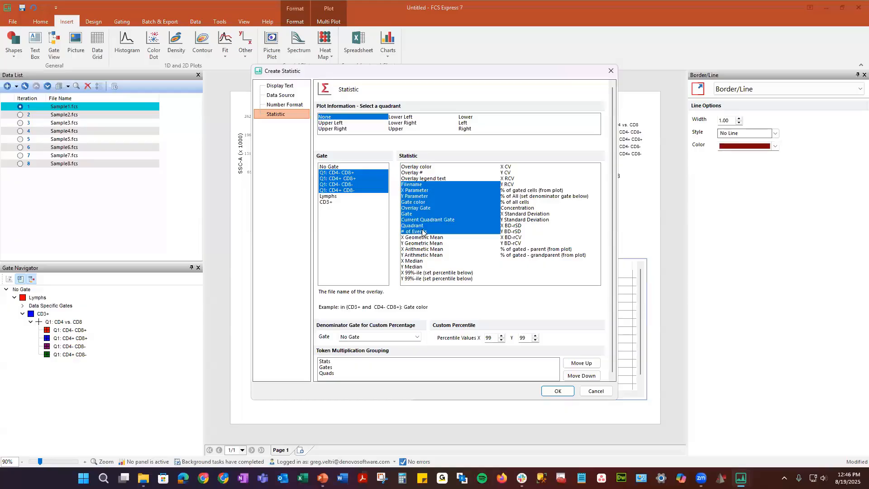
click(412, 185)
ctrl+click(425, 232)
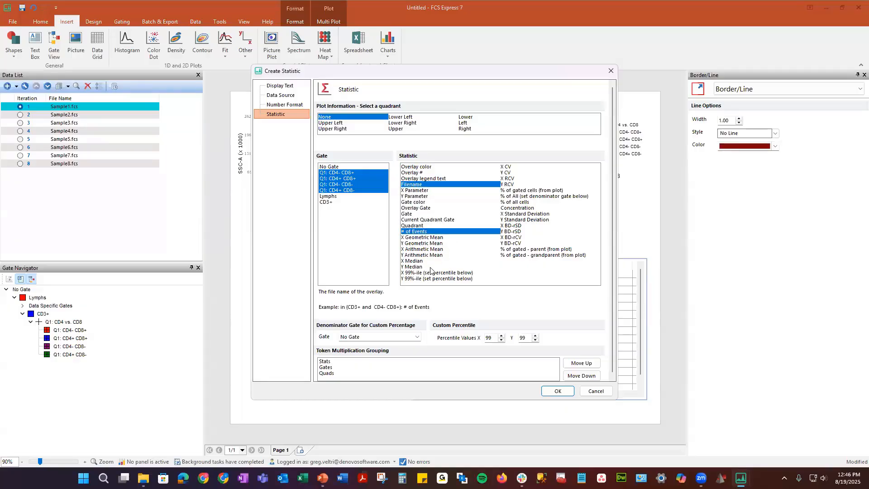
ctrl+click(520, 192)
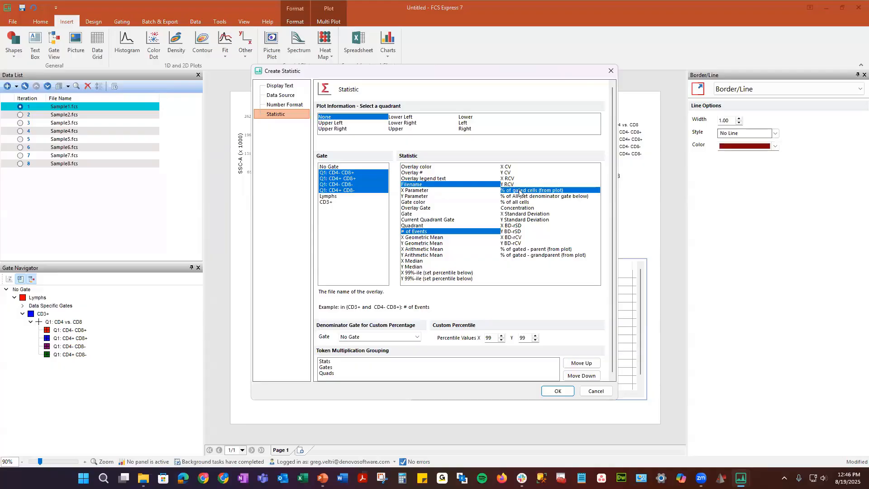
click(558, 391)
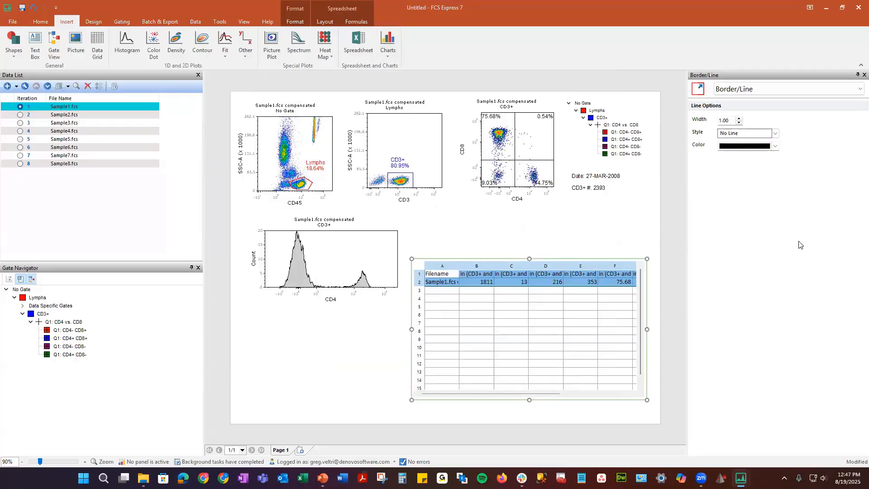
- Restore the application window from full screen and enlarge it to cover most of the desktop
double_click(207, 7)
click(497, 61)
double_click(667, 5)
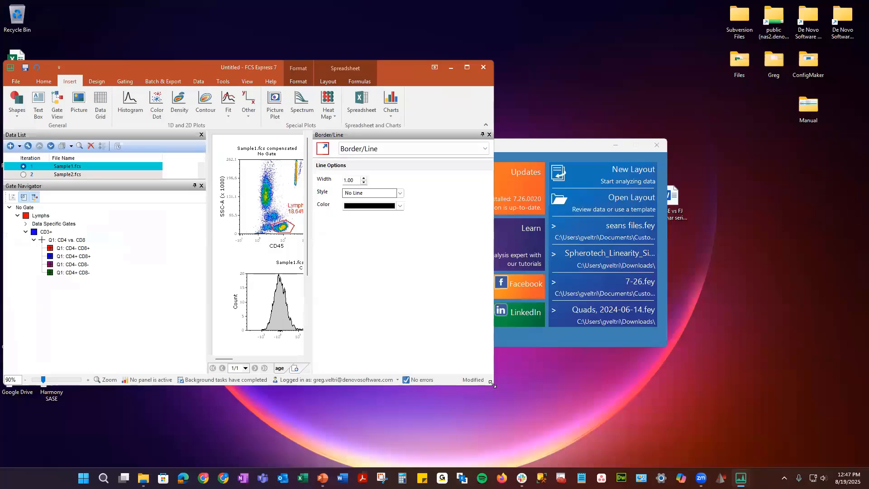
drag(492, 384, 850, 461)
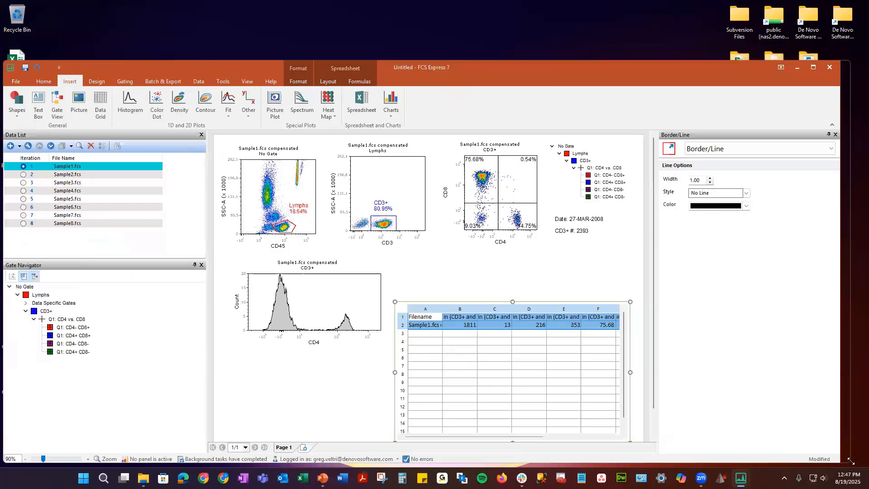
- Wrap the text in the spreadsheet's filled header and Sample1 rows
click(297, 83)
click(332, 82)
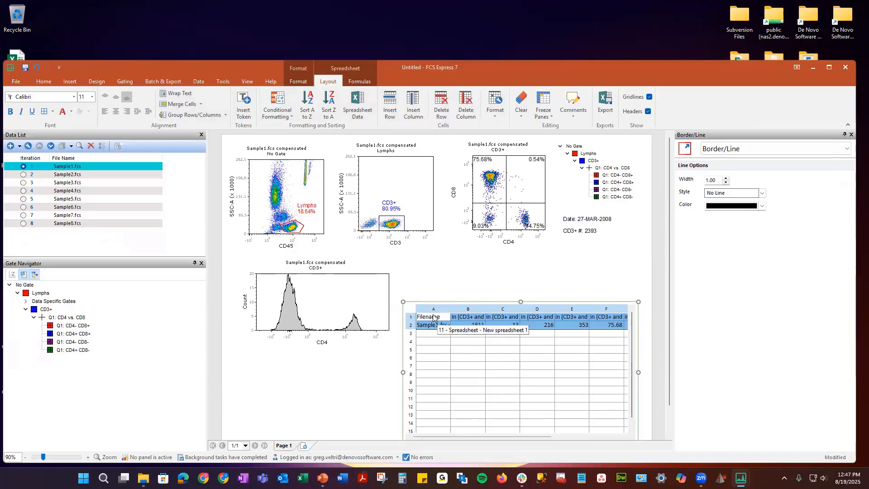
click(181, 94)
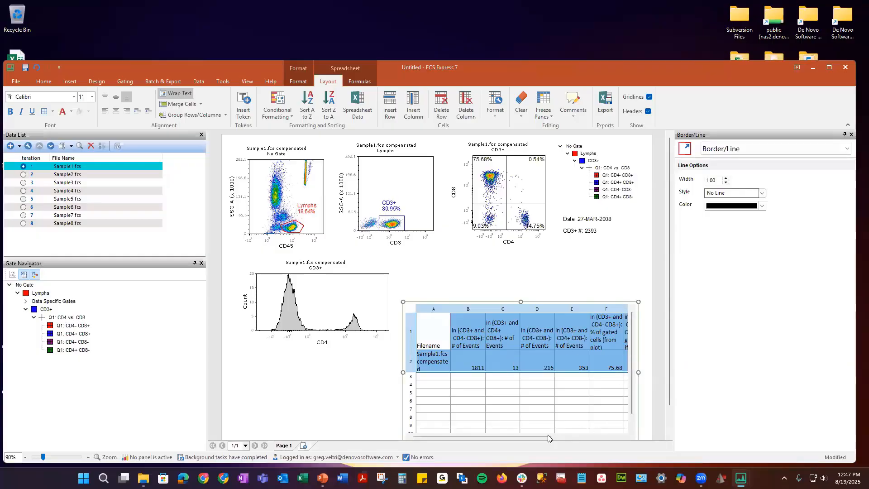
- Widen the spreadsheet to show columns A to K and lower its upper edge to just below the CD4 histogram
drag(542, 436, 622, 437)
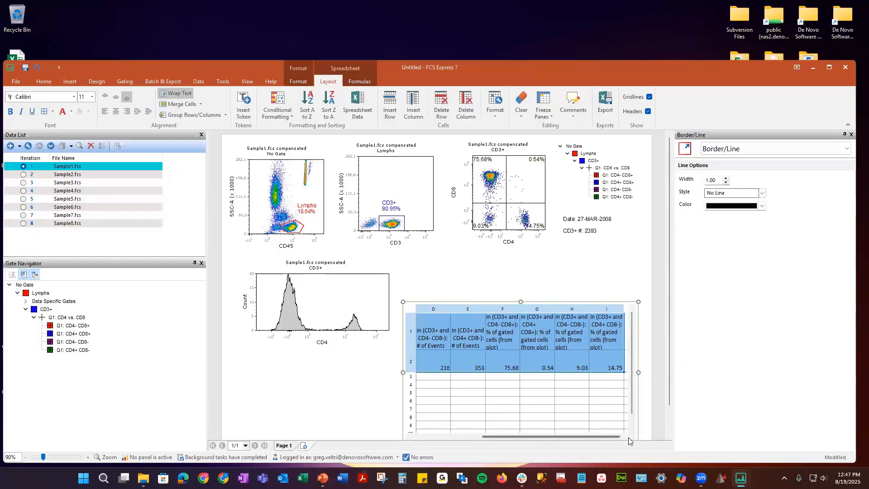
drag(535, 434, 469, 435)
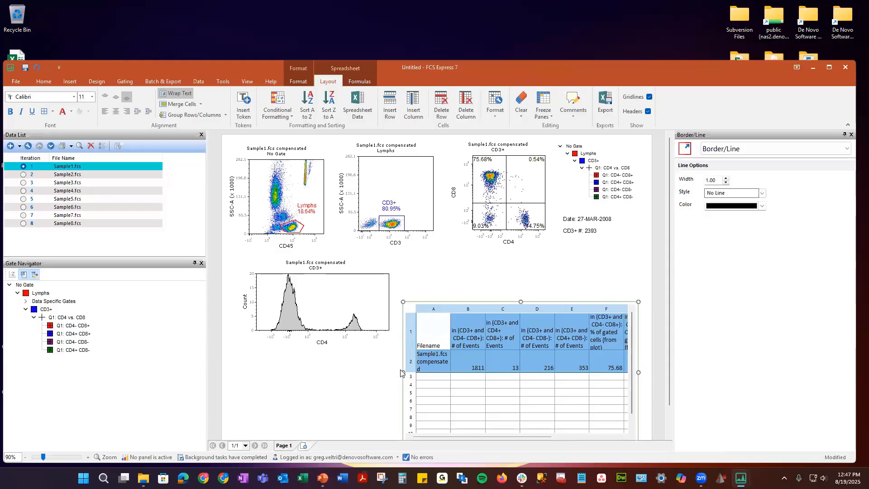
drag(402, 372, 240, 362)
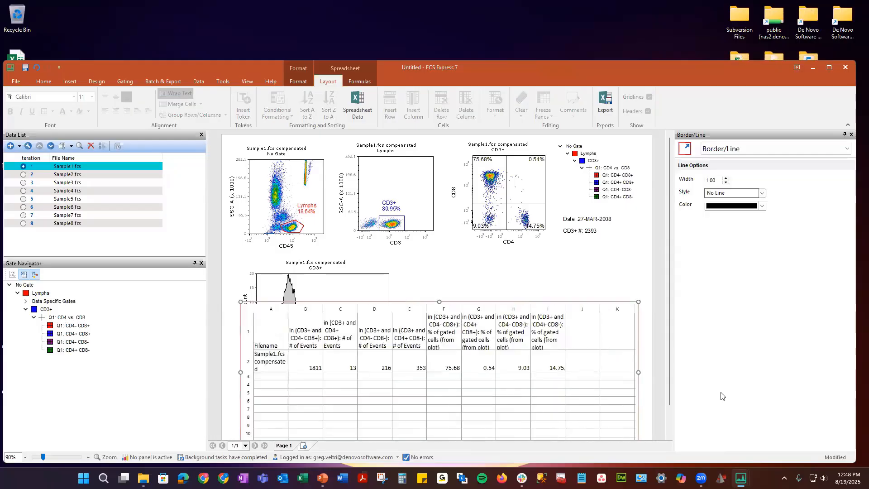
click(444, 305)
drag(440, 302, 465, 343)
click(445, 414)
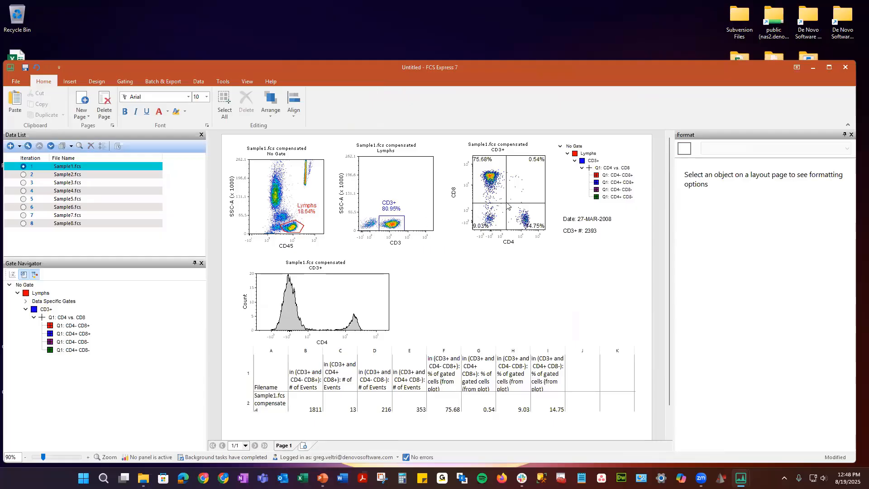
- Shift the CD4 vs. CD8 quadrant slightly and run the layout through Sample2.fcs to Sample5.fcs, returning to Sample1.fcs
mouse_move(507, 206)
mouse_down()
mouse_move(496, 199)
mouse_move(505, 203)
mouse_up()
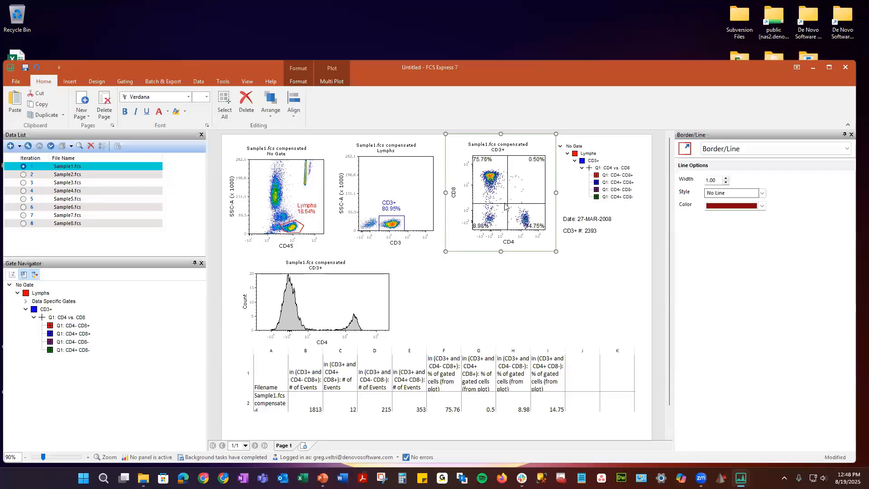
click(31, 175)
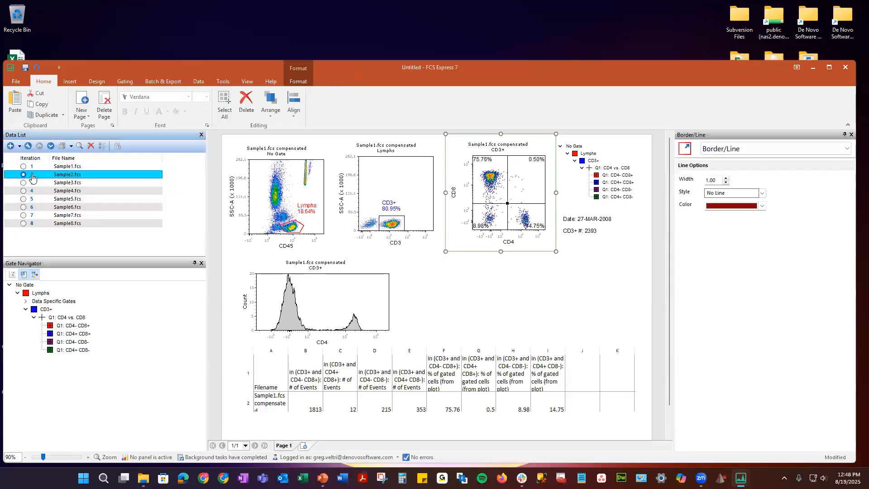
click(32, 184)
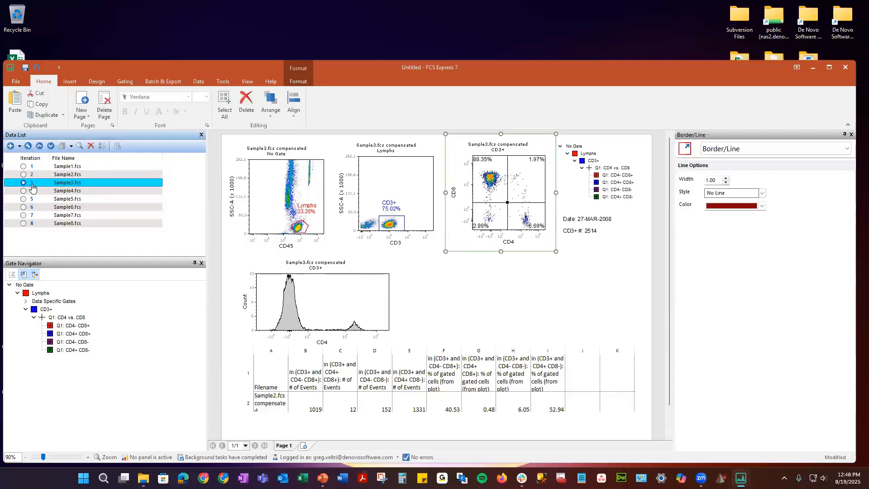
click(32, 191)
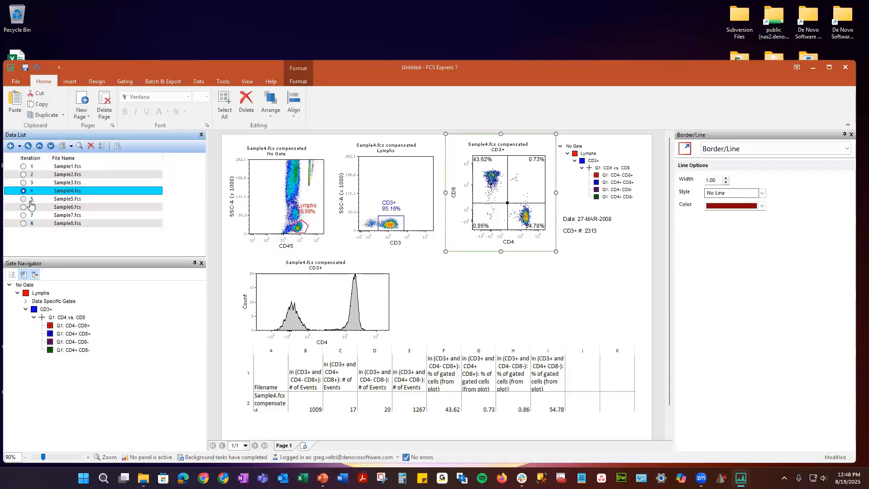
click(31, 200)
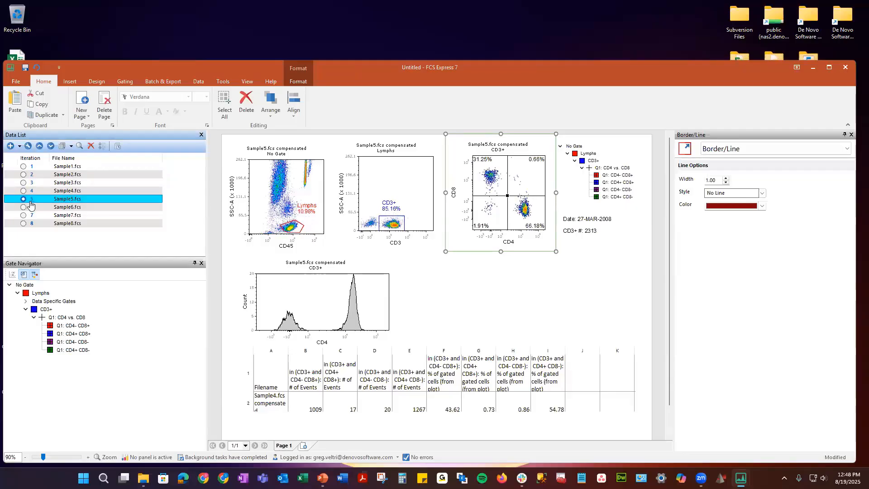
click(32, 167)
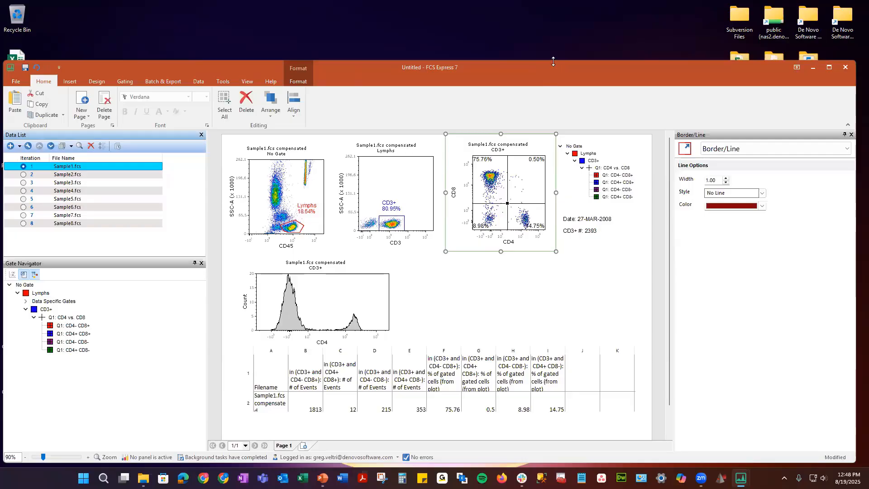
- Make the application window slightly taller and insert a Bar chart in the empty area beside the CD4 histogram
drag(553, 61, 552, 46)
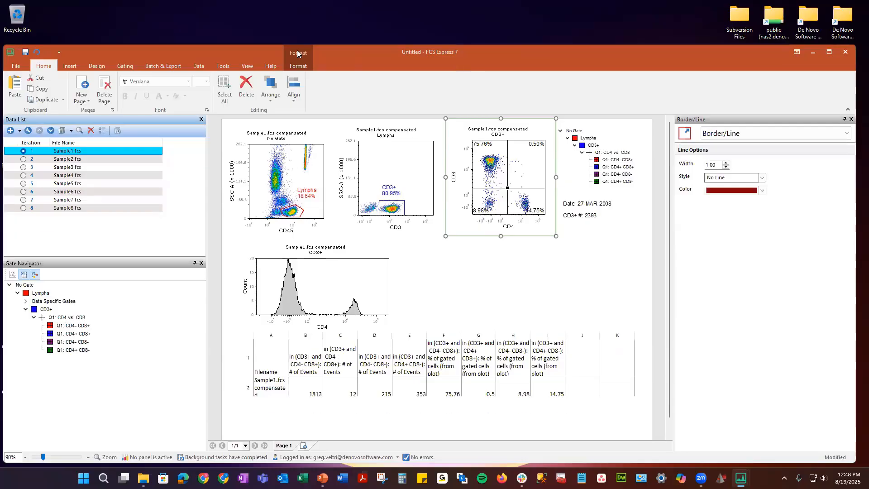
click(70, 66)
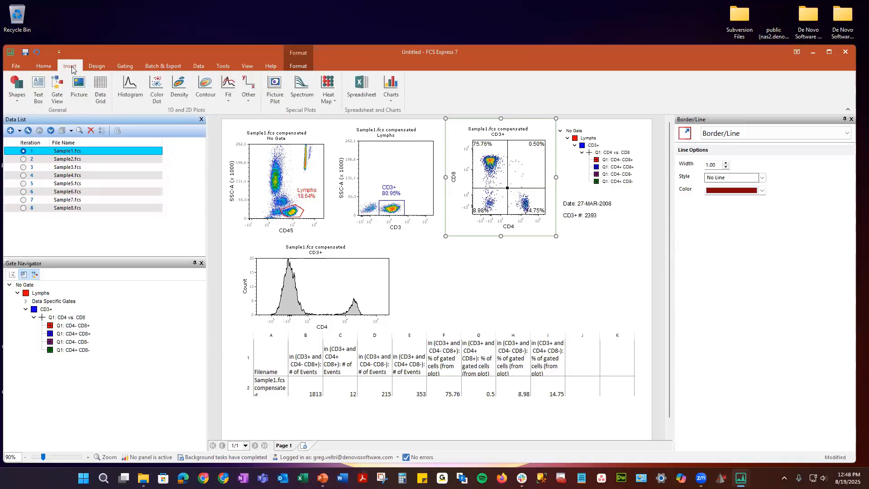
click(398, 98)
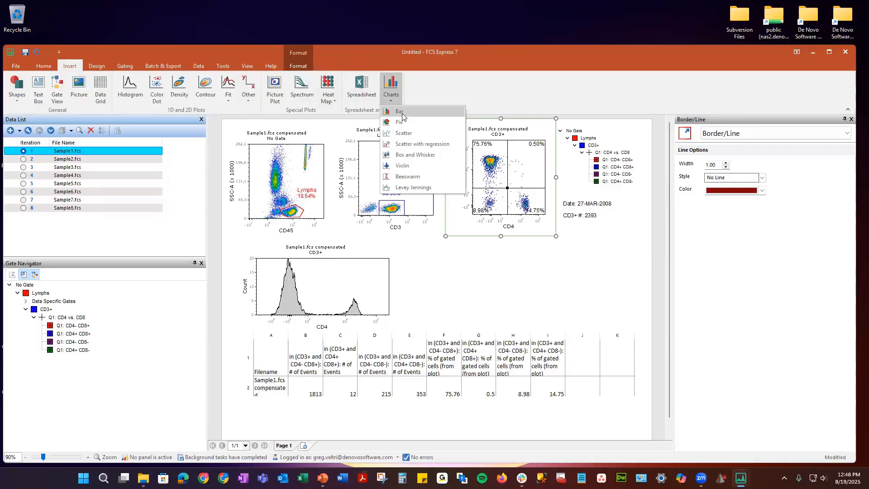
click(403, 113)
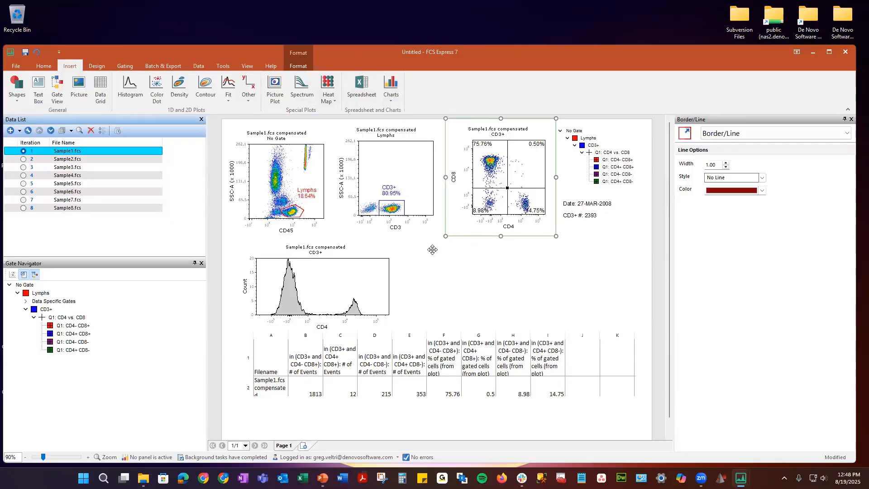
drag(431, 245, 631, 314)
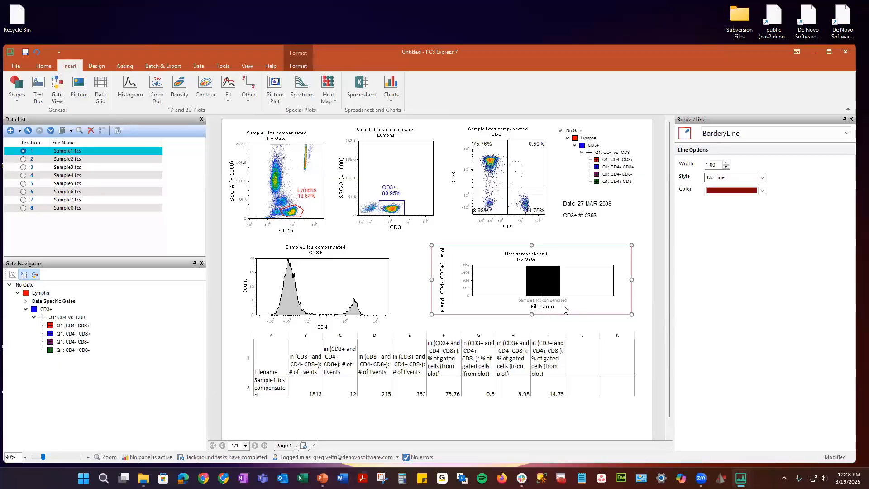
- Set the bar chart's X axis to CD4- CD8+ # of Events and its Y axis to CD4- CD8+ % of gated cells
click(549, 310)
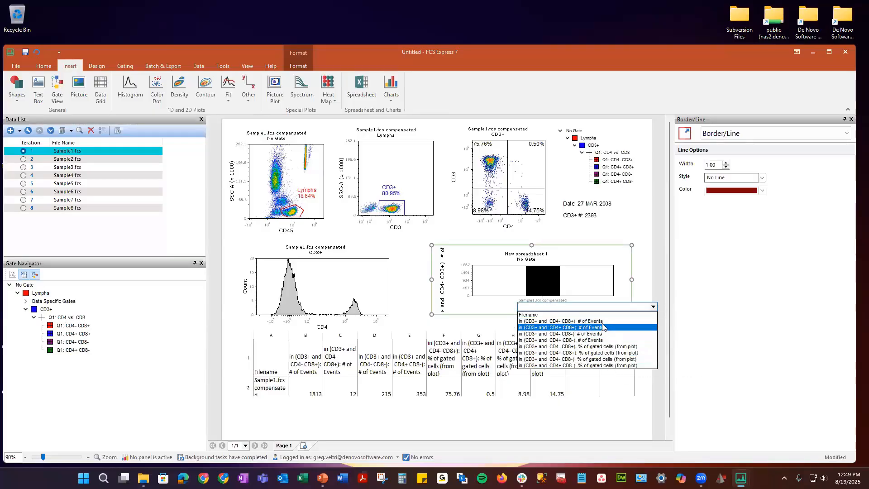
click(561, 321)
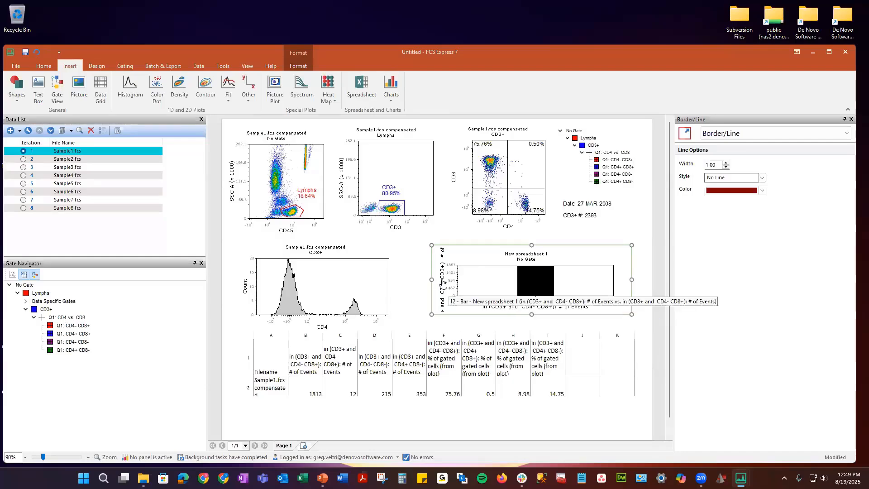
click(444, 285)
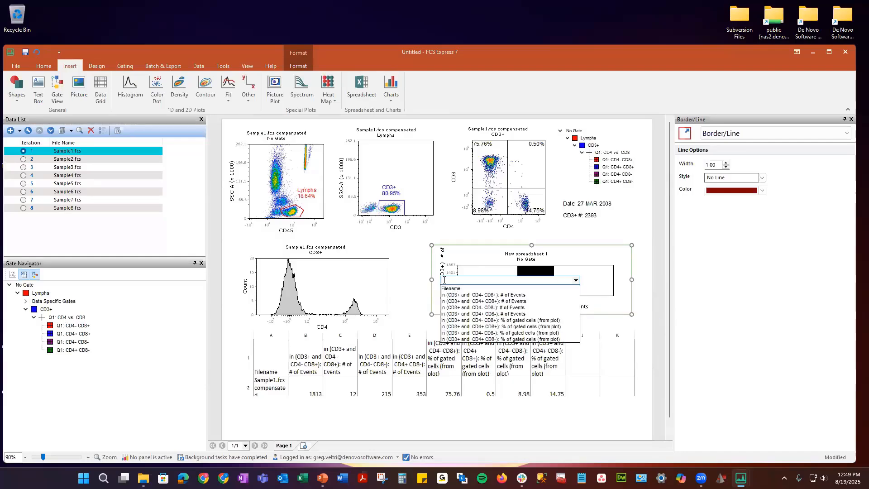
click(488, 321)
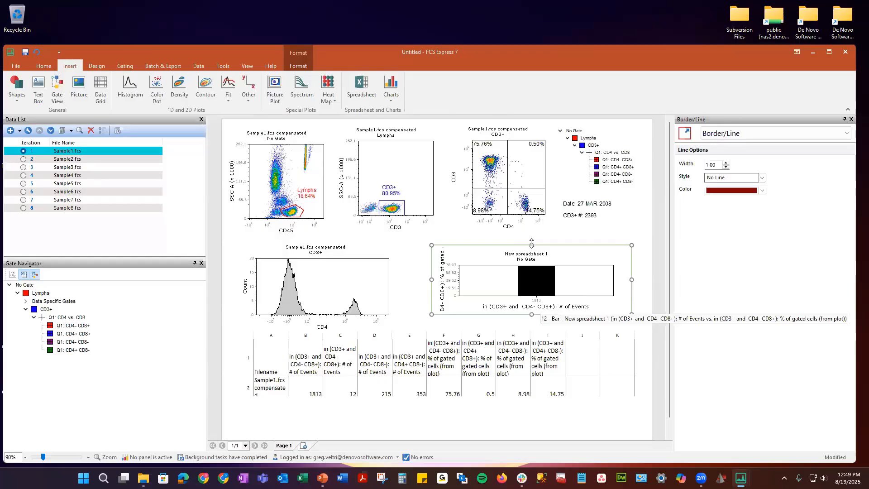
- Make the bar chart slightly taller and change its gate to Lymphs
drag(529, 243, 534, 231)
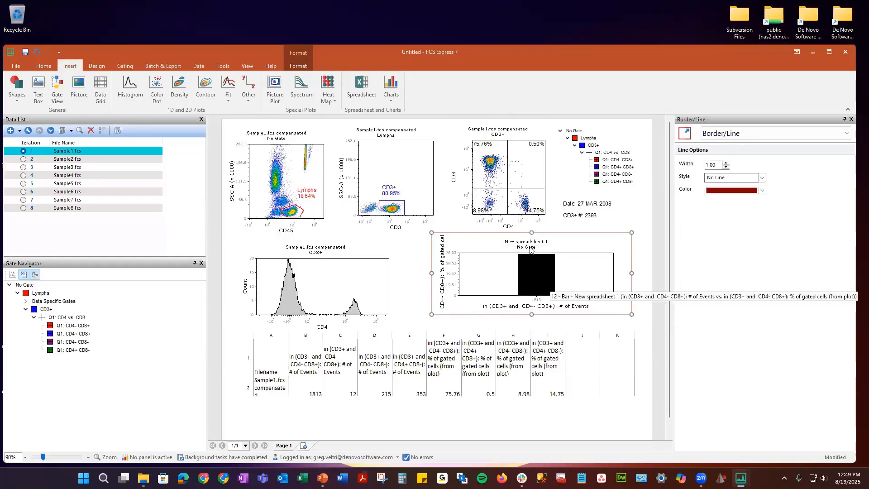
click(530, 248)
click(553, 266)
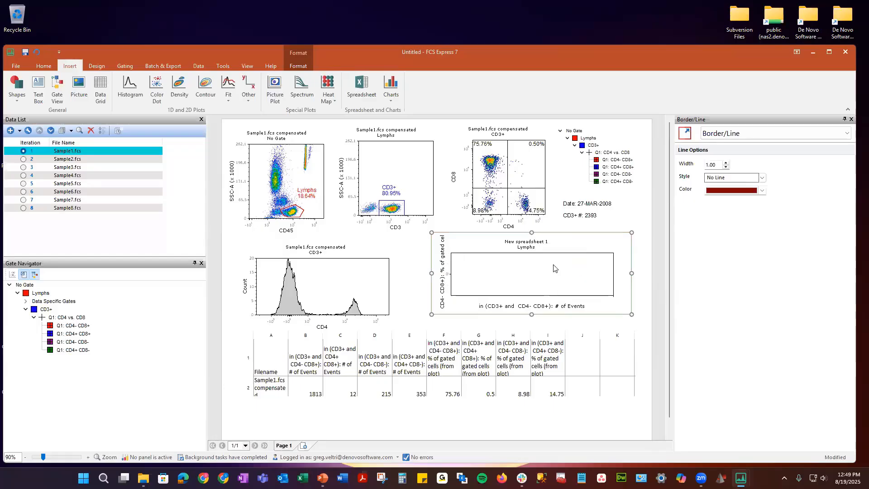
- Change the bar chart's gate to No Gate
click(526, 250)
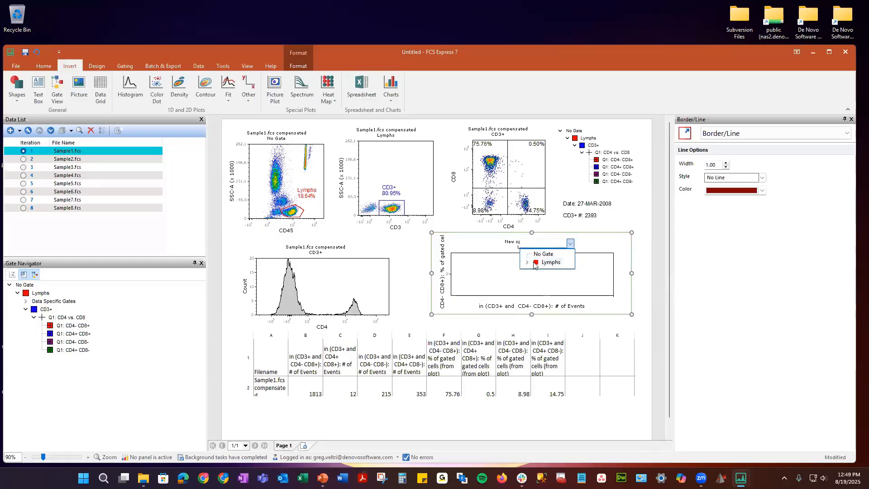
click(536, 255)
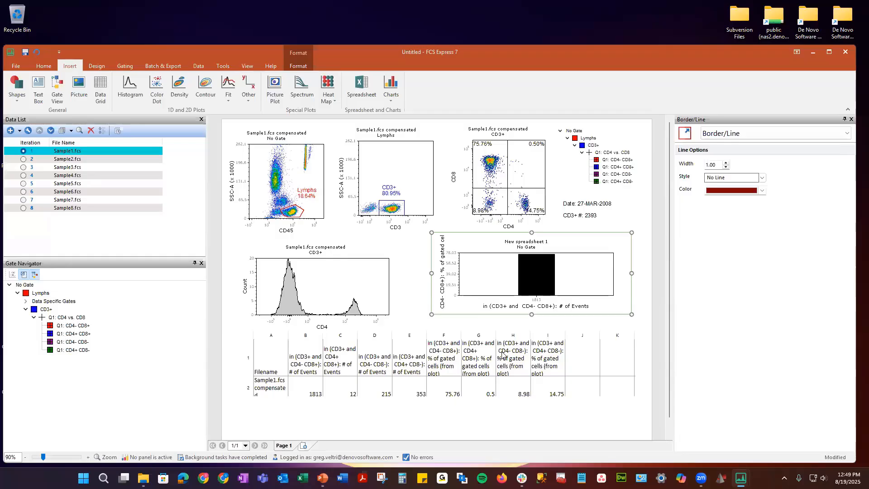
- Examine the list of statistical functions available for an empty cell of the spreadsheet
click(587, 383)
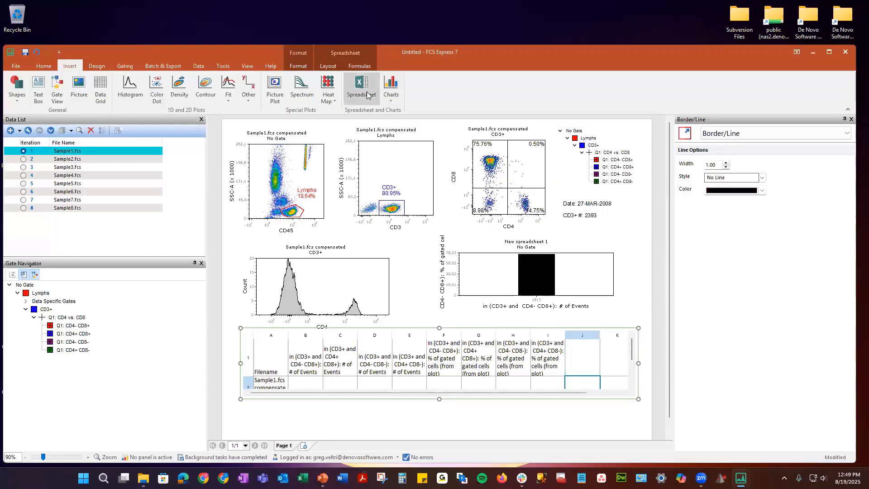
click(360, 65)
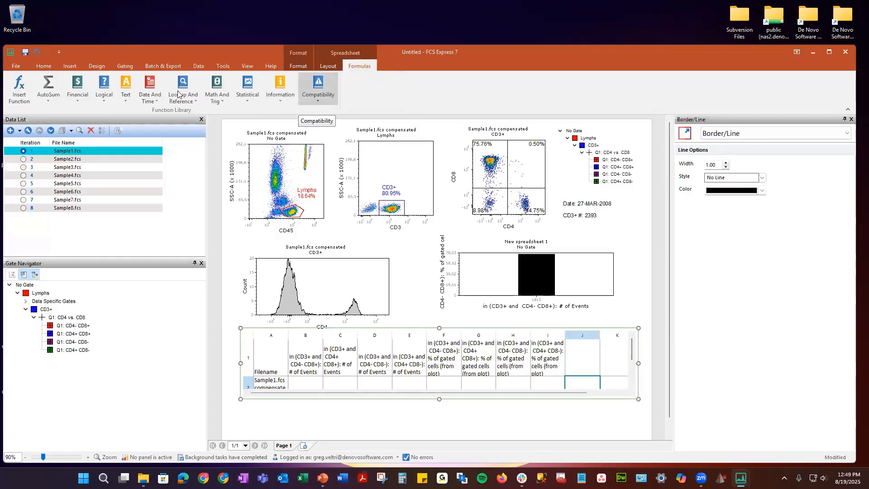
click(248, 91)
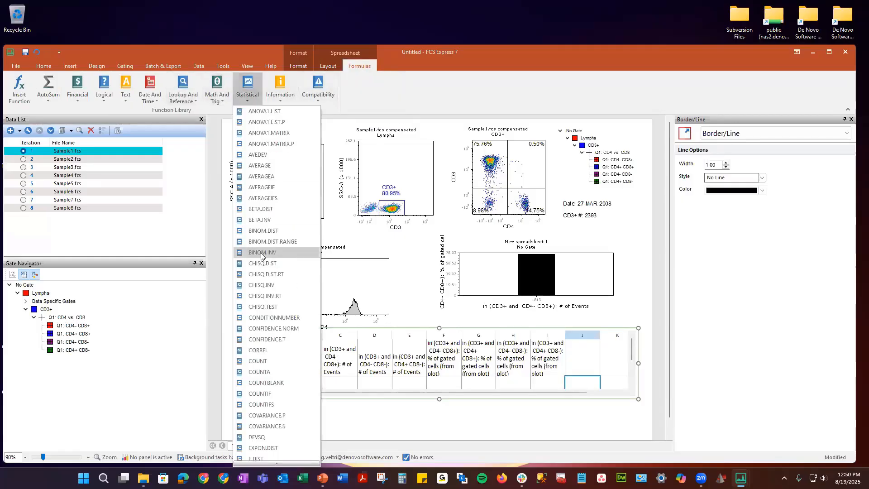
scroll(279, 451, down, 1)
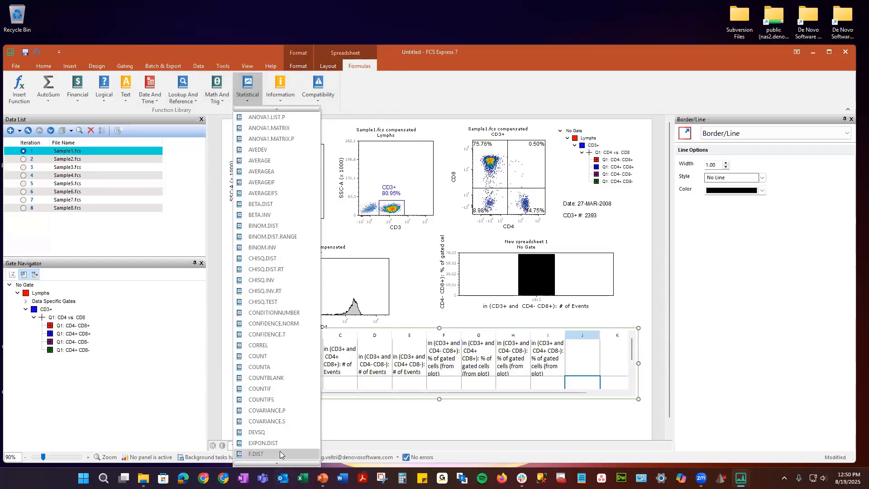
click(442, 93)
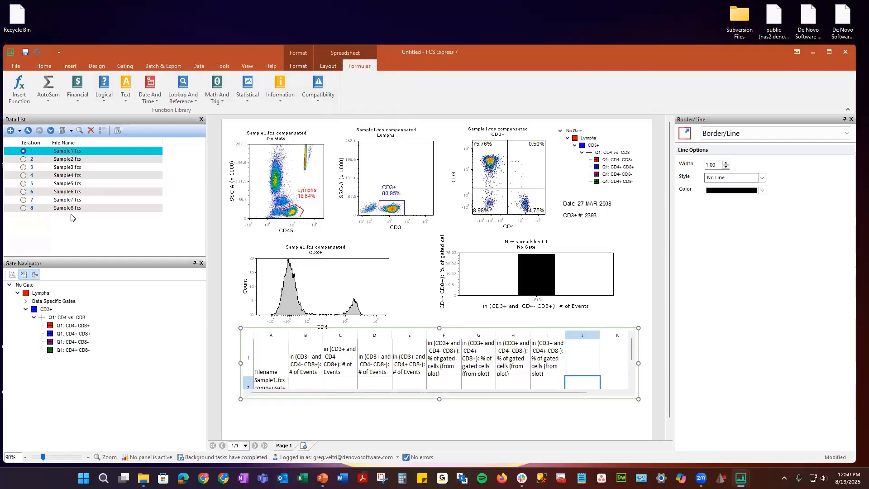
- Start a Save To Powerpoint batch action that opens the presentation after saving and exports at High quality
click(164, 66)
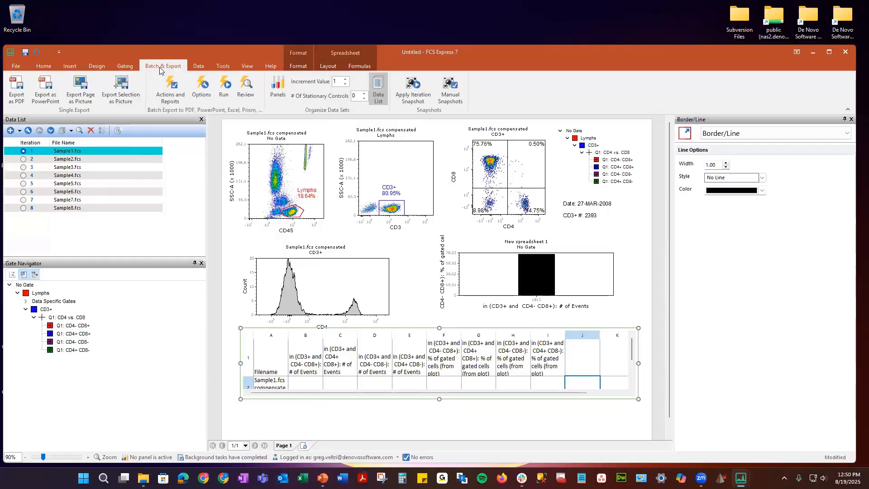
click(178, 86)
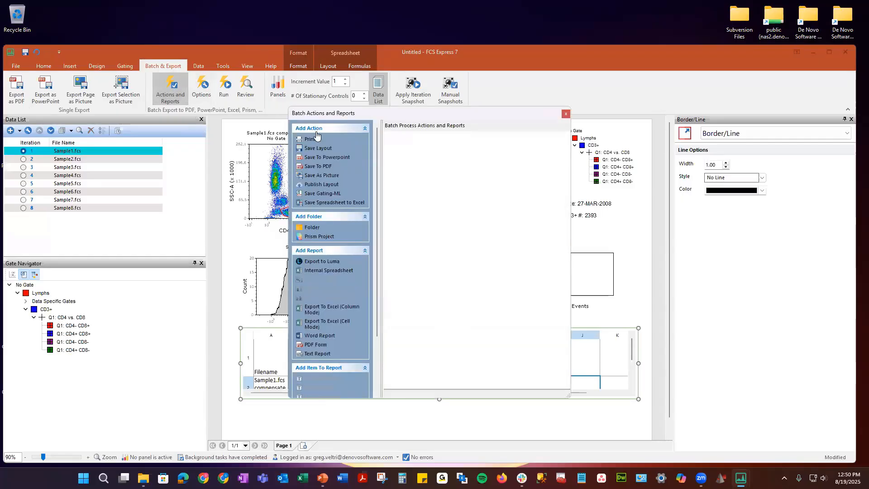
click(341, 157)
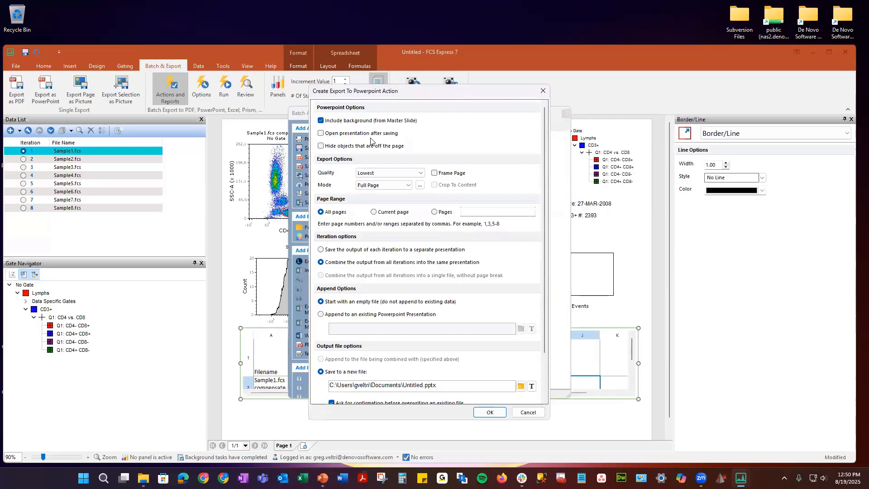
click(338, 138)
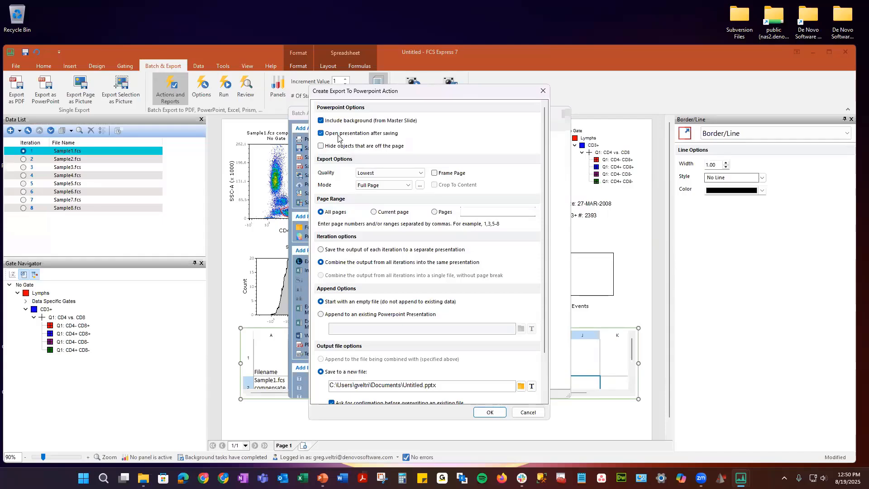
click(375, 176)
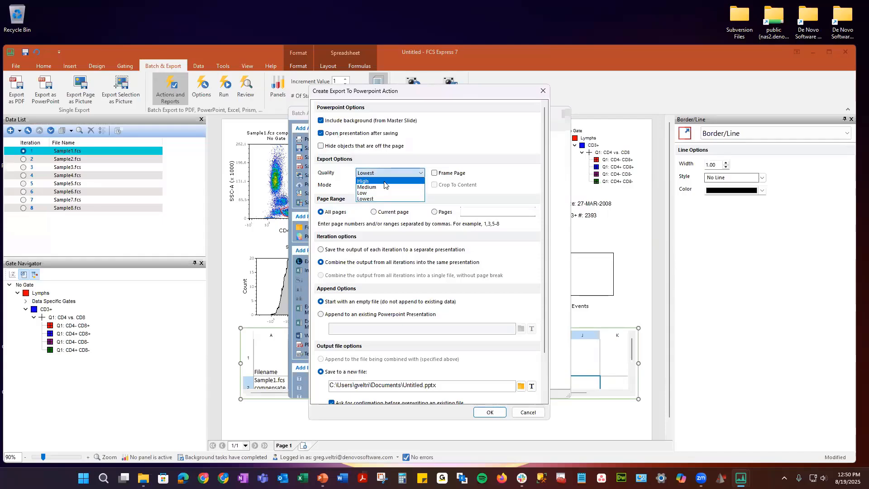
click(378, 199)
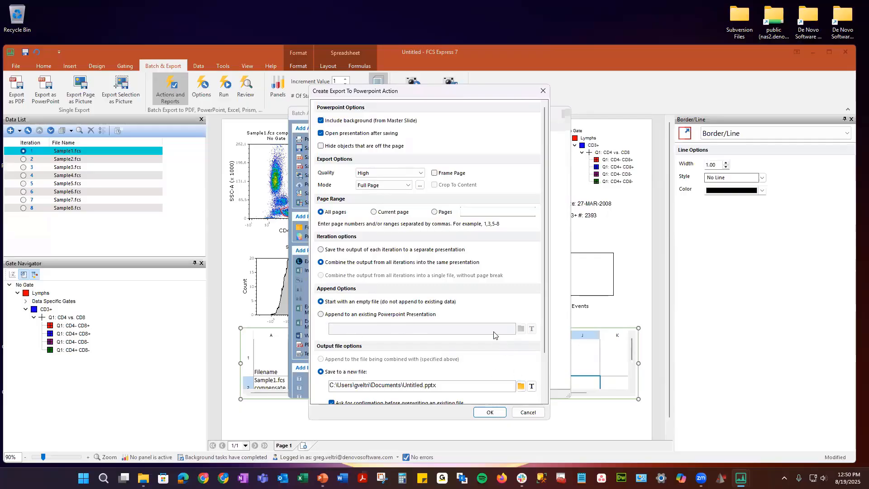
- Set the PowerPoint action's output to a new file named PPT in the FJ overview Aug 2025 folder and add the action
scroll(494, 334, down, 3)
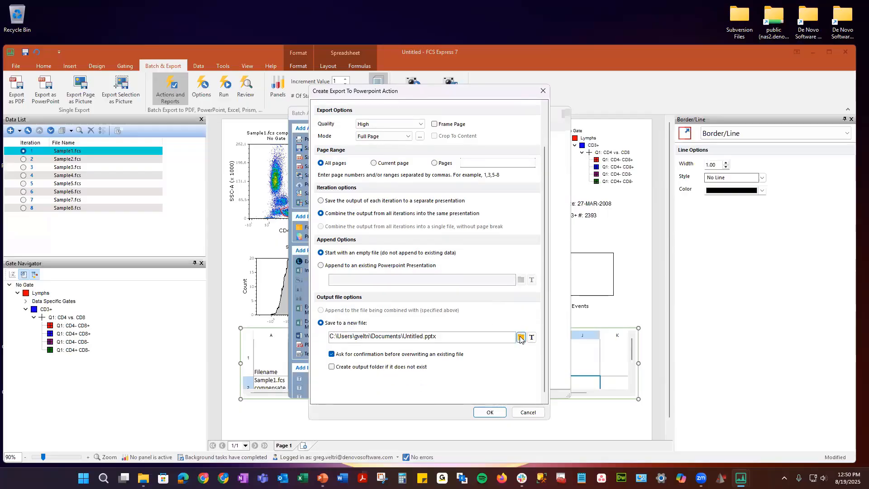
click(520, 337)
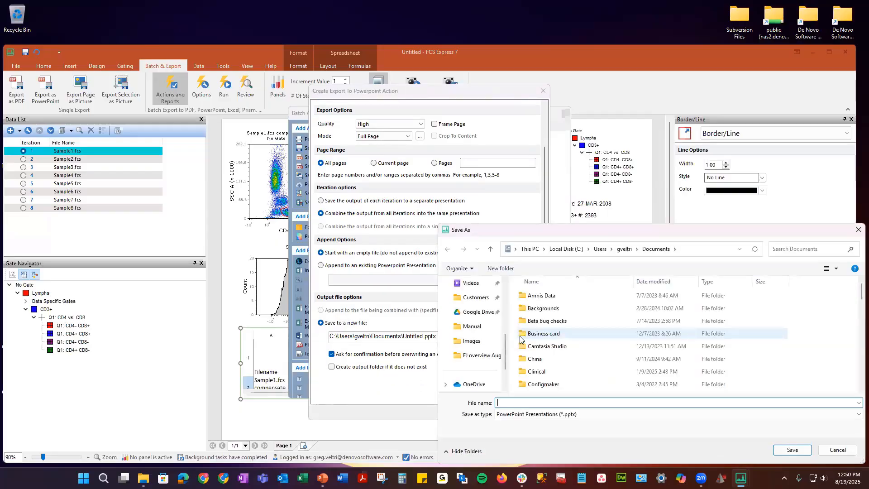
click(484, 357)
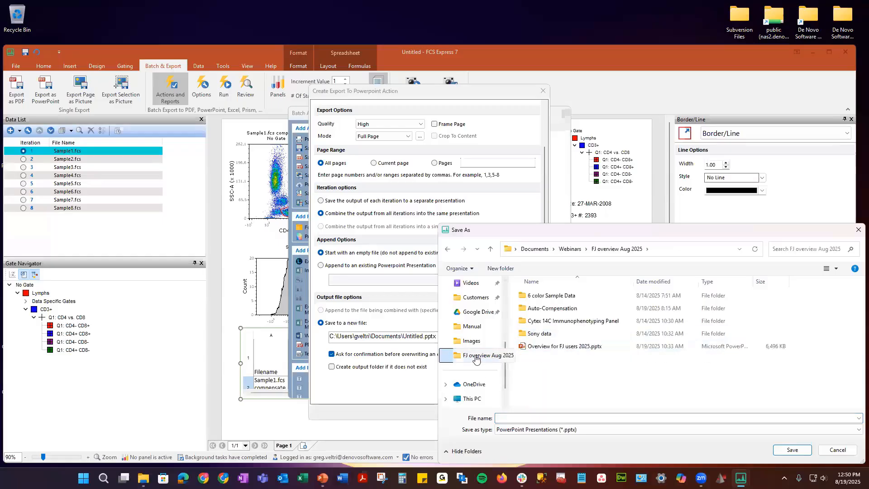
click(515, 415)
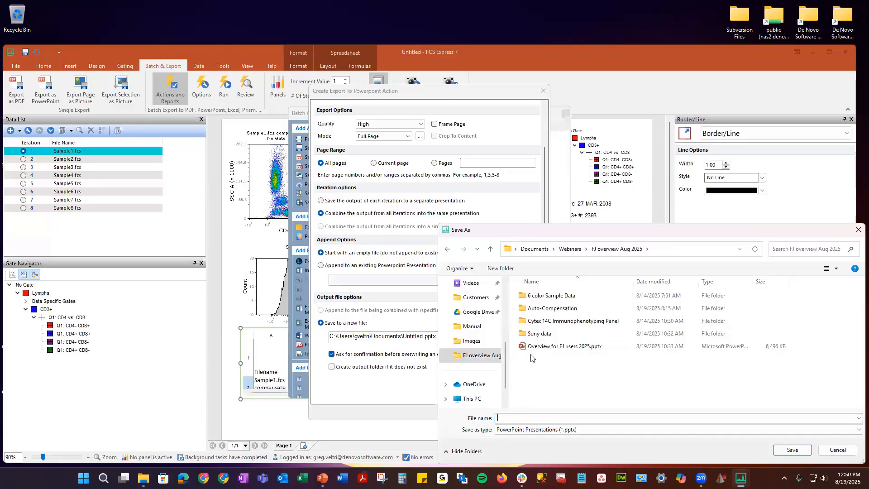
text(PPT)
click(792, 449)
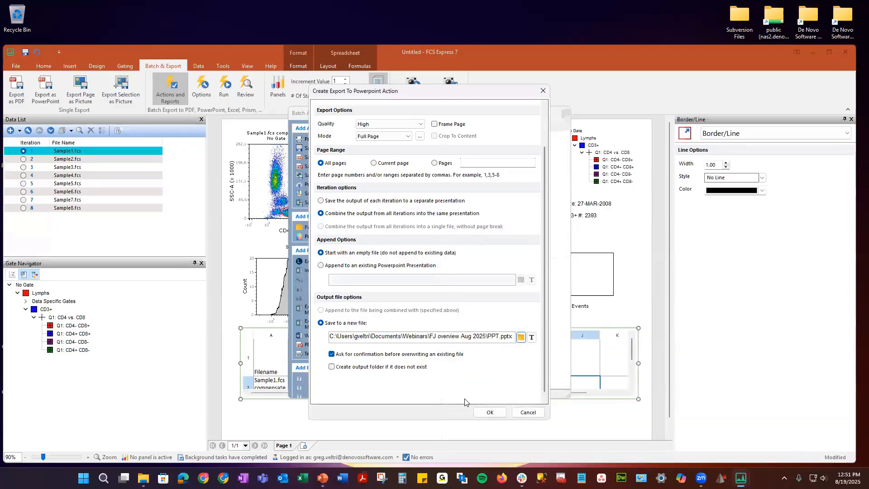
click(489, 412)
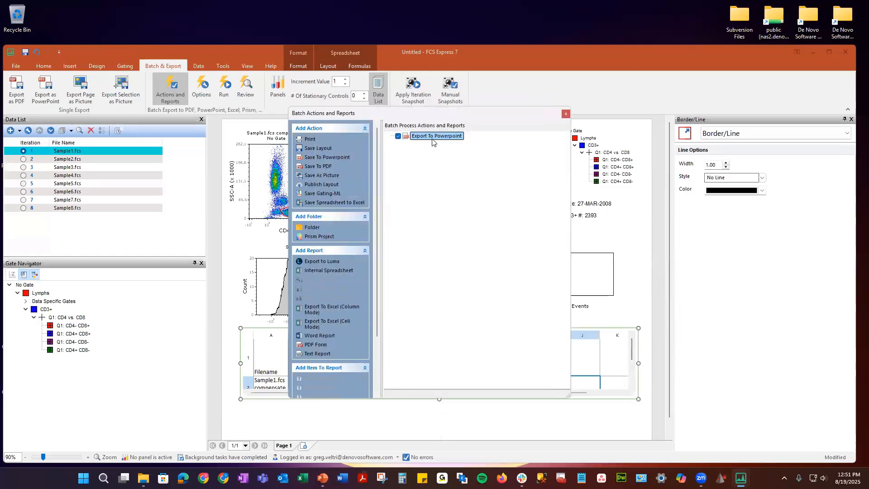
- Start a Save To PDF batch action with High quality, combining the output from all iterations into a single file
double_click(328, 168)
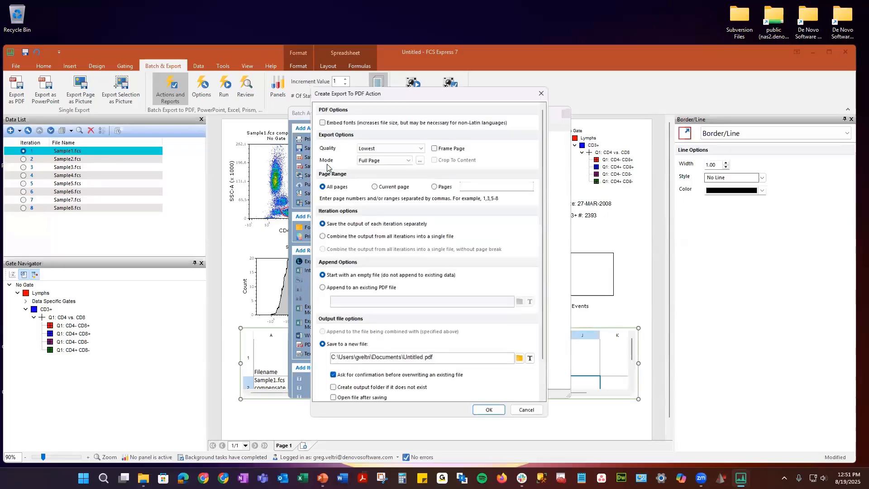
click(382, 147)
click(384, 155)
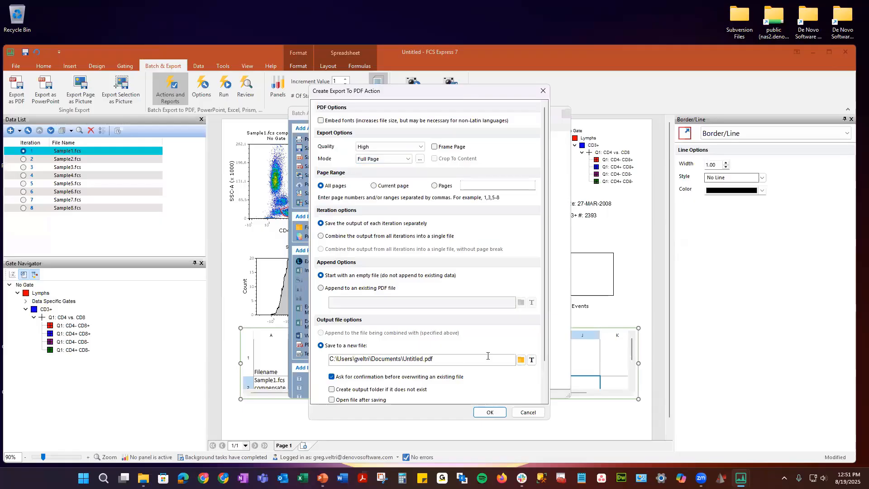
click(321, 236)
- Set the PDF action's output to a new file named PDF in the FJ overview Aug 2025 folder and add the action
click(521, 360)
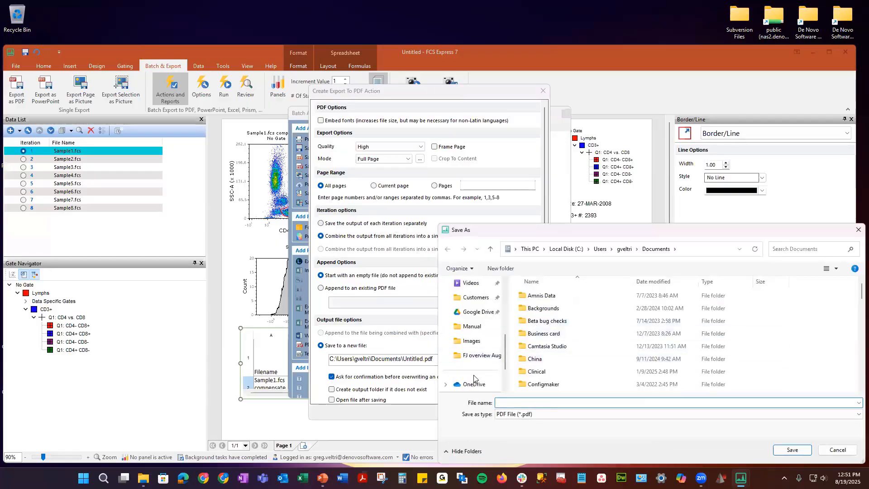
click(475, 357)
click(524, 417)
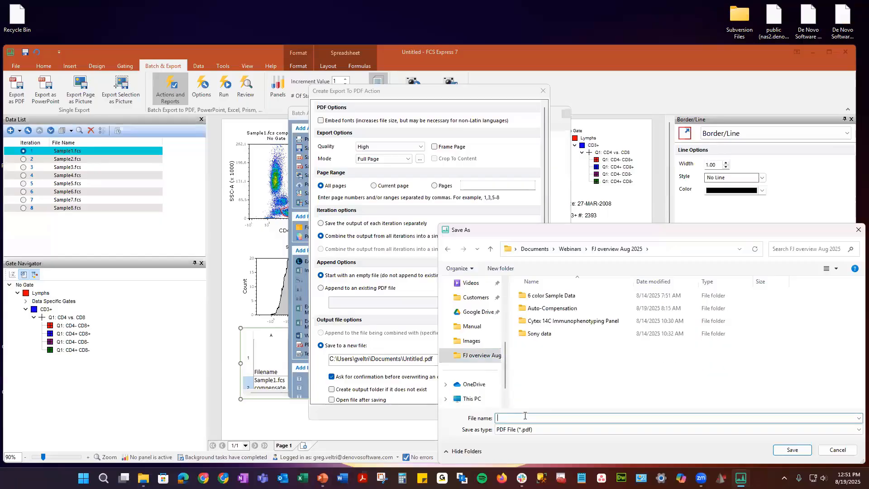
text(PDF)
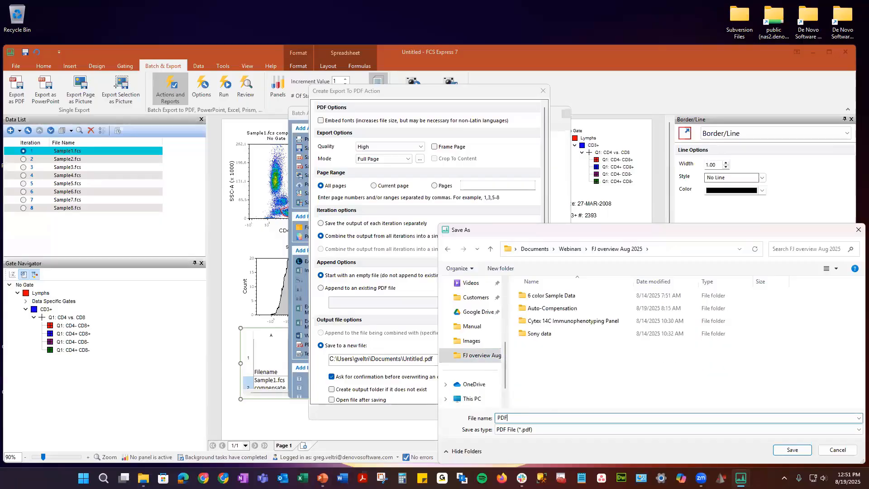
click(792, 449)
click(490, 412)
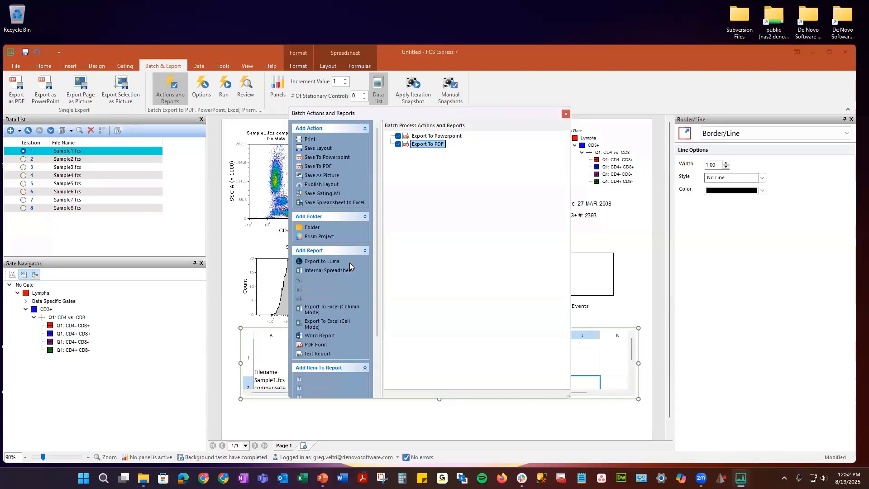
- Add an Export To Excel (Column Mode) report saved as a new file named Excel in the FJ overview Aug 2025 folder
click(333, 308)
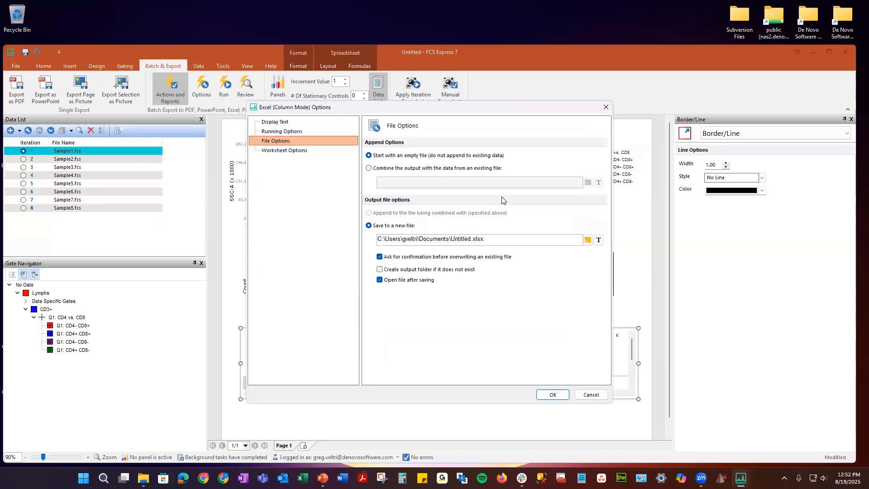
click(589, 239)
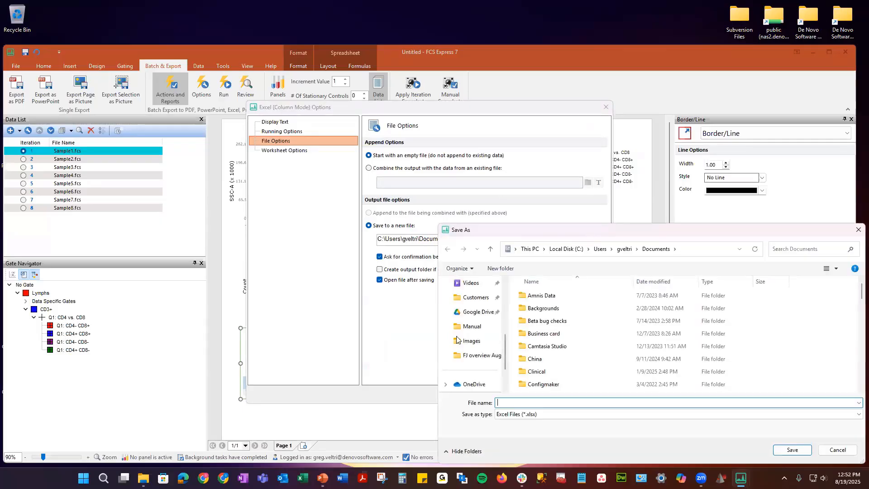
click(476, 357)
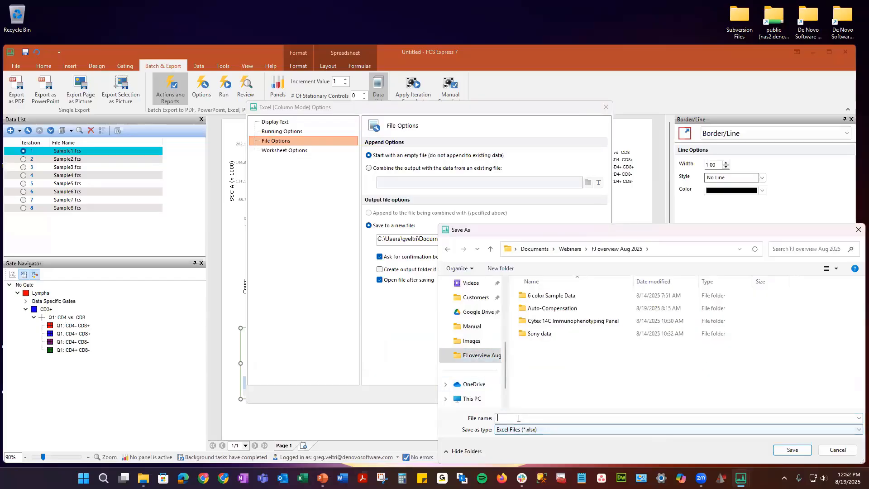
text(Excel)
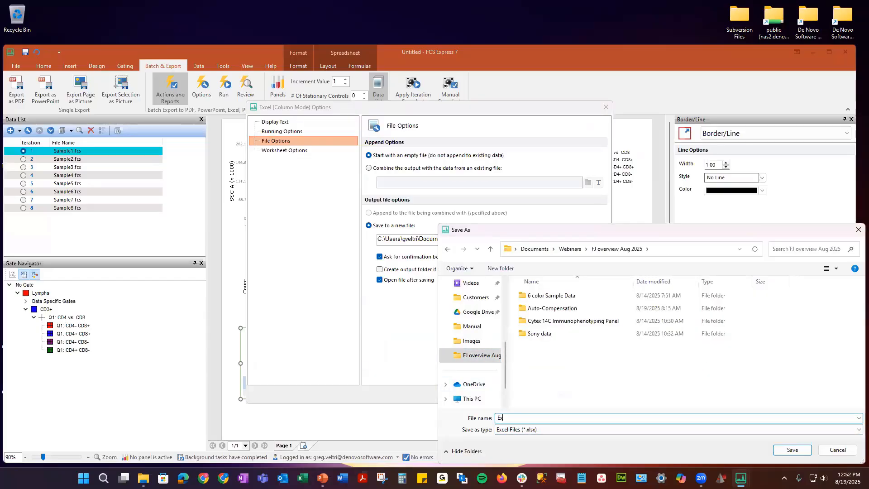
key(Return)
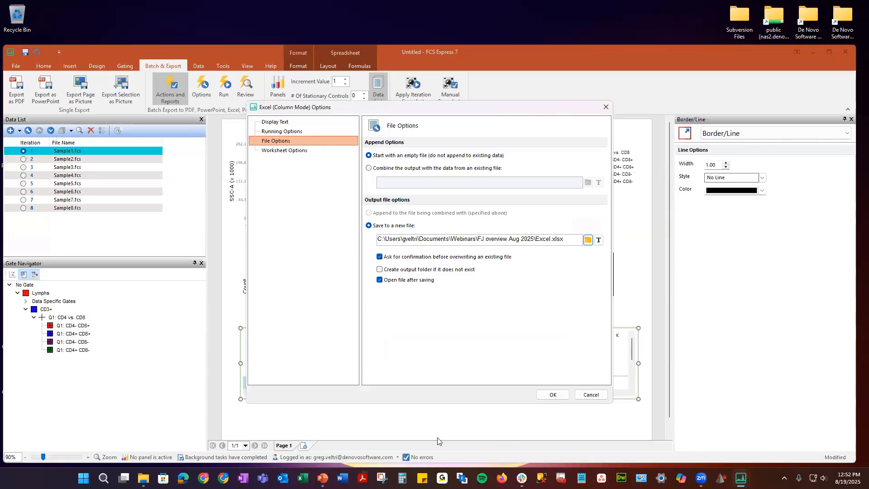
click(552, 394)
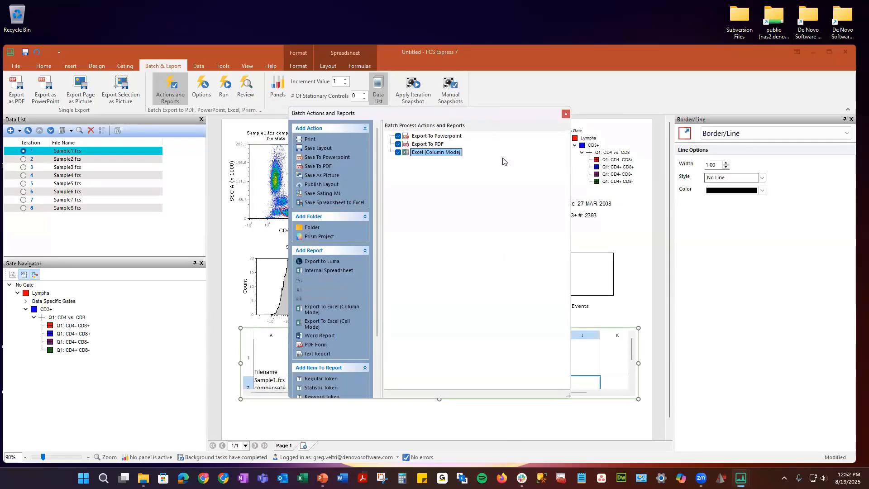
- Move the batch actions dialog clear of the plots and start a statistic token from the ungated CD45 plot in the Excel (Column Mode) report
drag(486, 114, 748, 139)
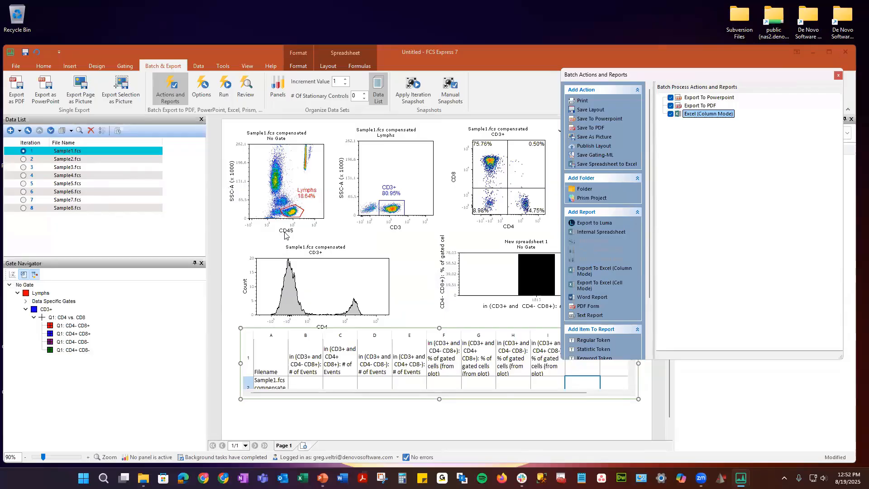
click(284, 138)
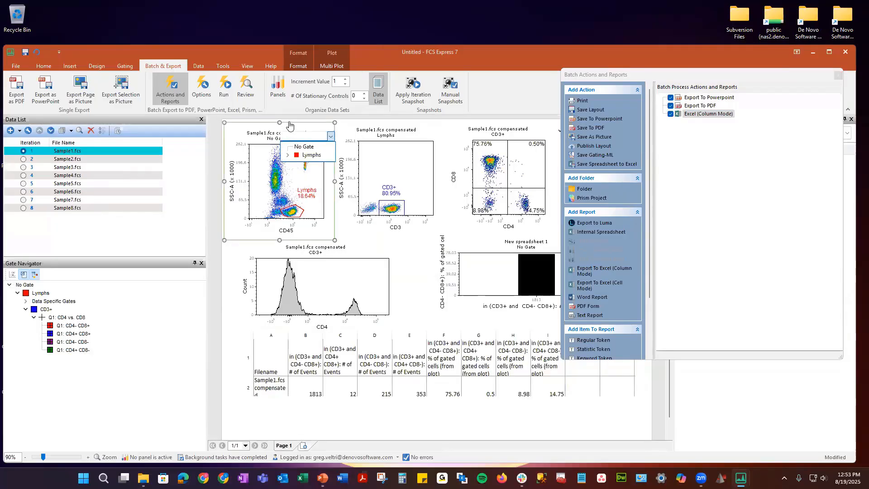
drag(290, 123, 714, 114)
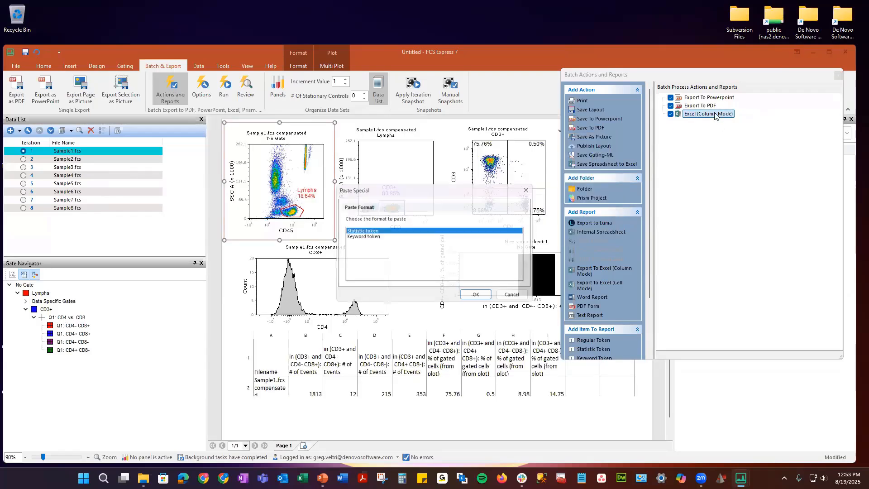
click(482, 297)
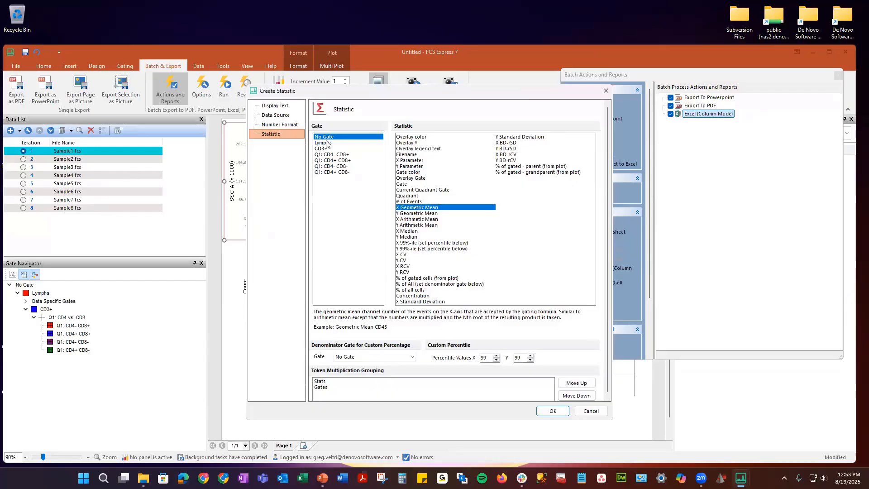
- Add the Filename, # of Events and % of gated cells (from plot) statistics for the Lymphs gate to the Excel report
click(326, 143)
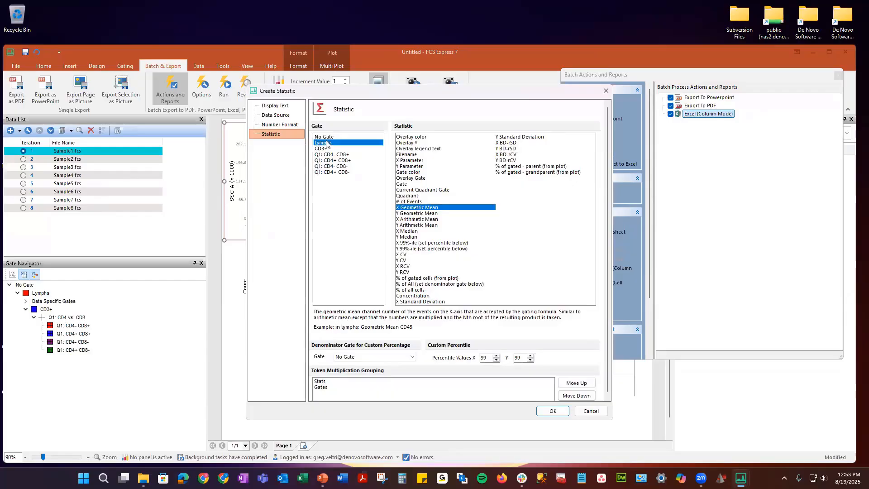
click(413, 155)
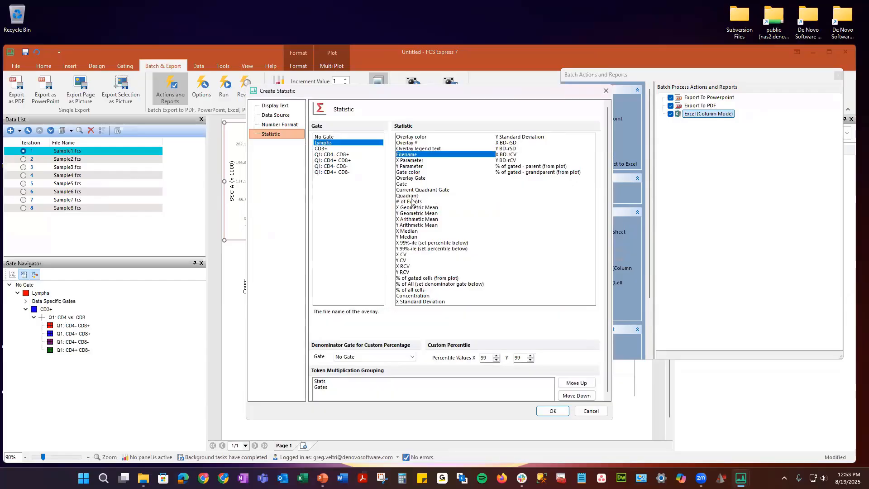
ctrl+click(412, 202)
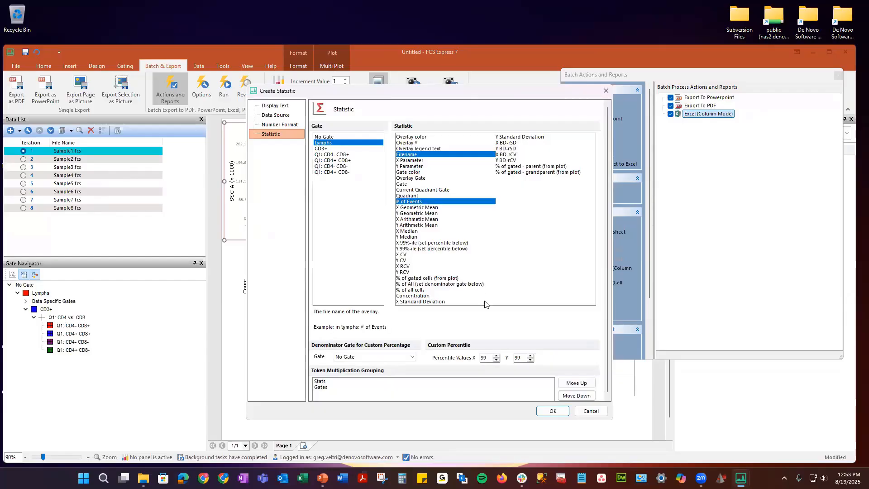
ctrl+click(426, 283)
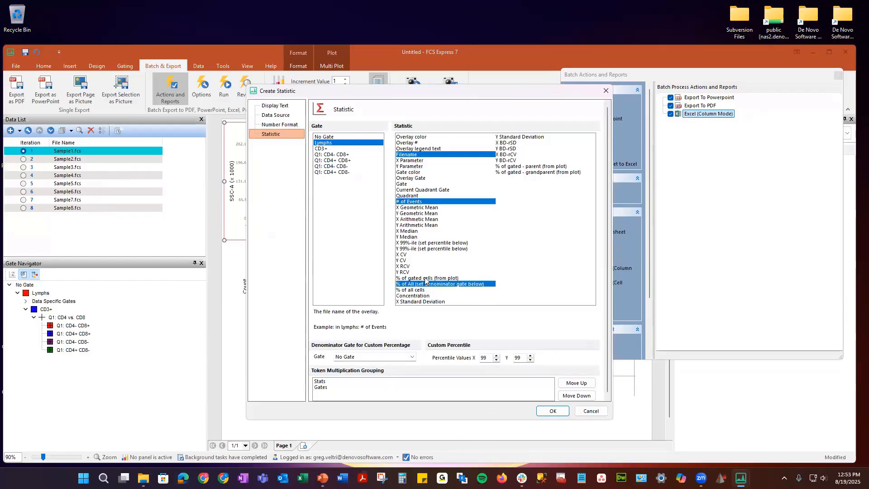
ctrl+click(425, 278)
ctrl+click(430, 284)
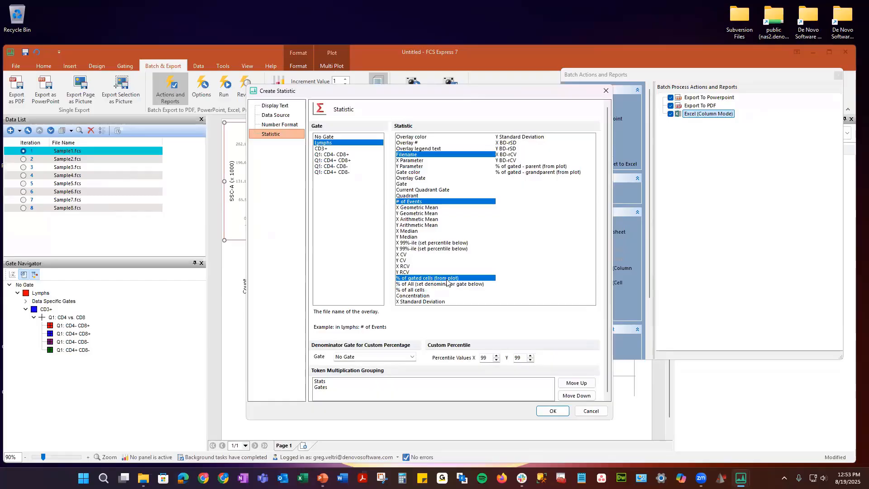
click(553, 411)
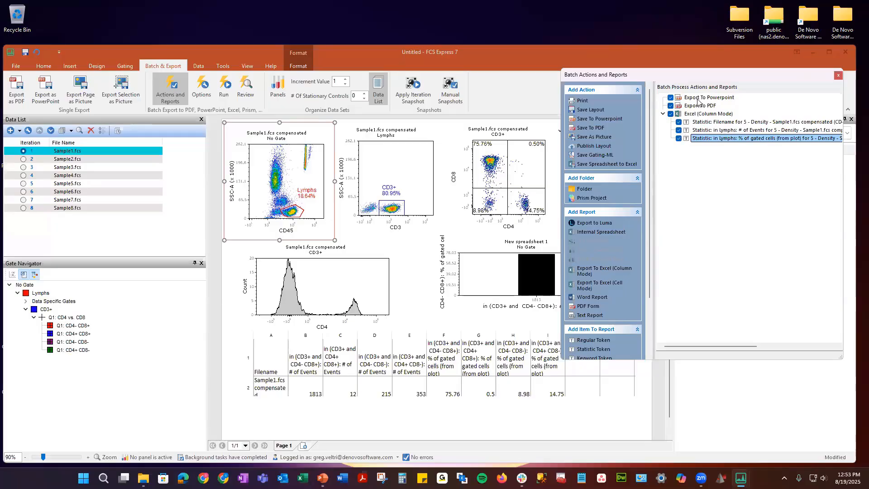
- Add # of Events and % of gated cells (from plot) for the CD3+ gate from the CD3 plot to the Excel report
click(385, 207)
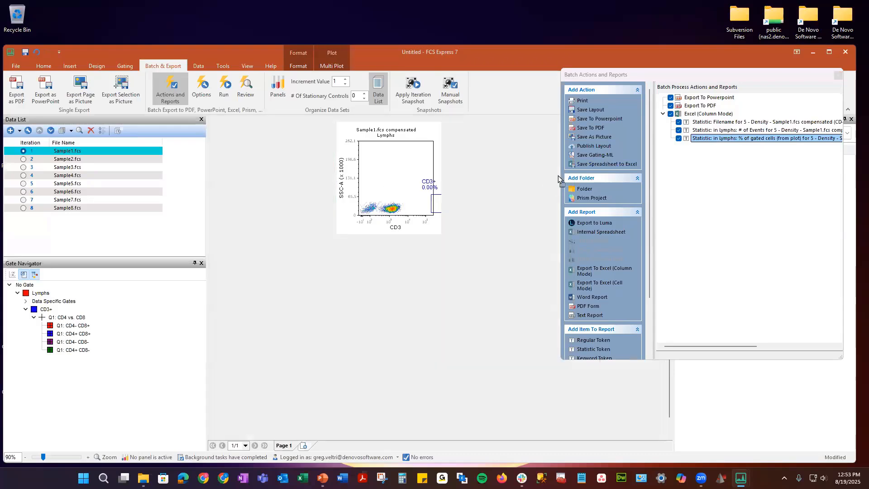
click(697, 115)
drag(697, 113, 697, 113)
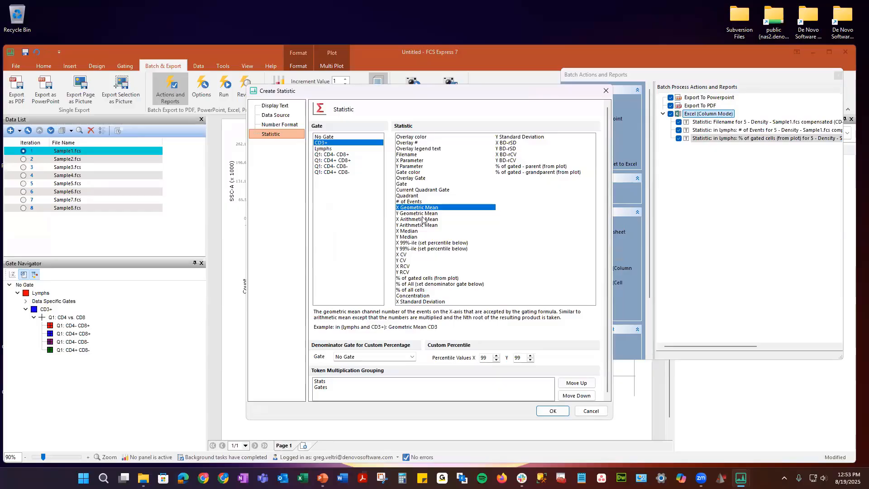
click(421, 202)
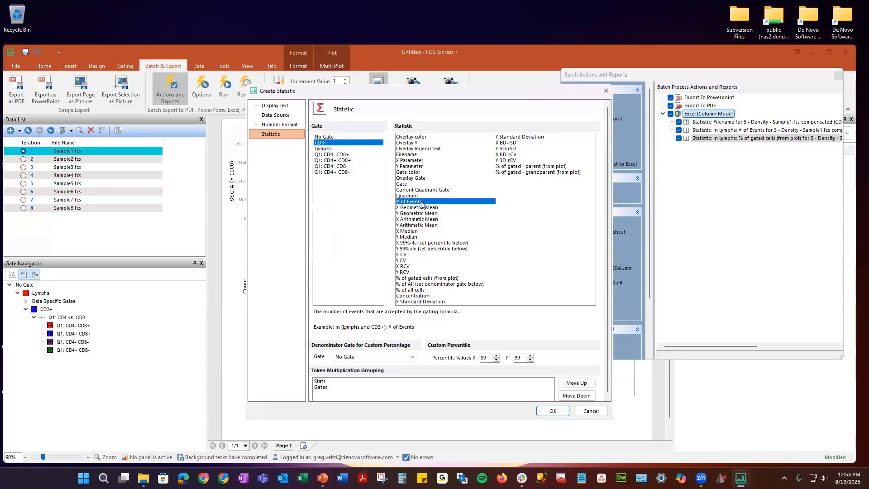
click(413, 278)
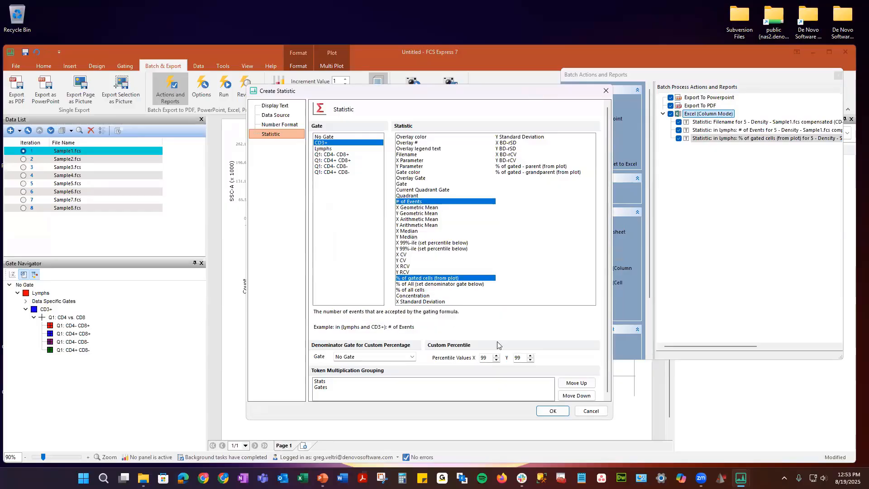
click(552, 411)
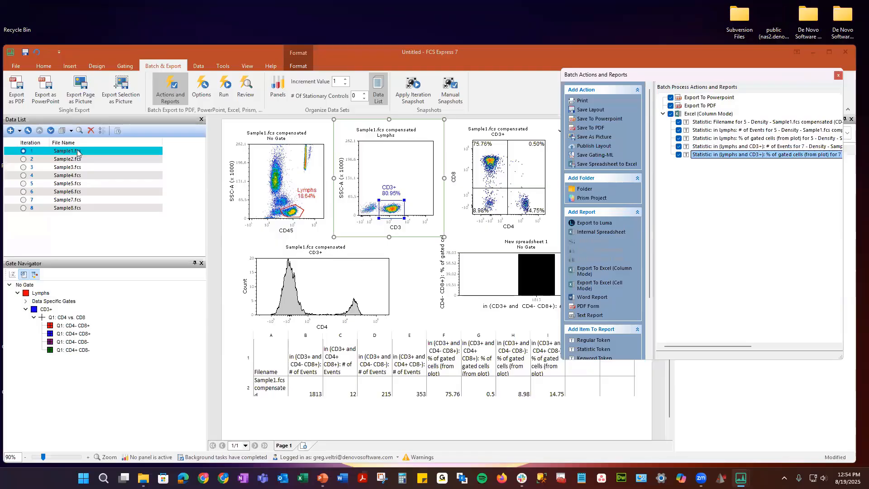
- Run the batch process, then check the first two slides of the exported PPT.pptx and select the CD45 plot on slide 1
click(225, 86)
click(227, 86)
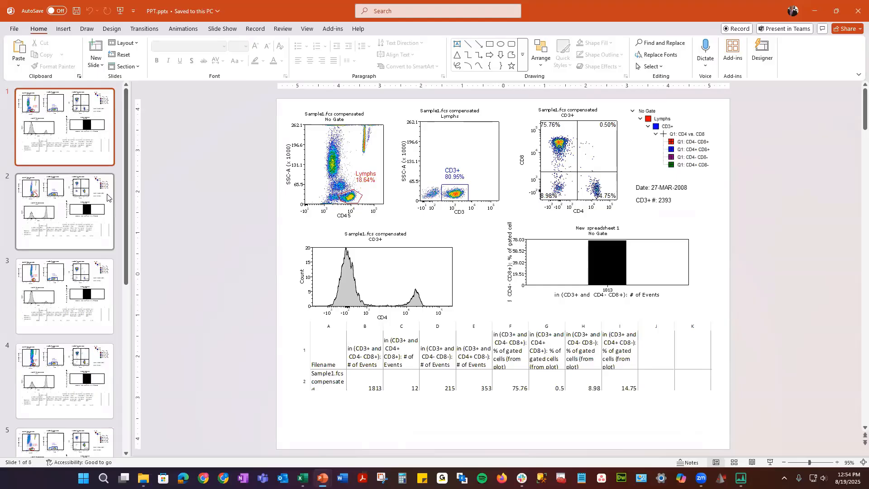
click(107, 240)
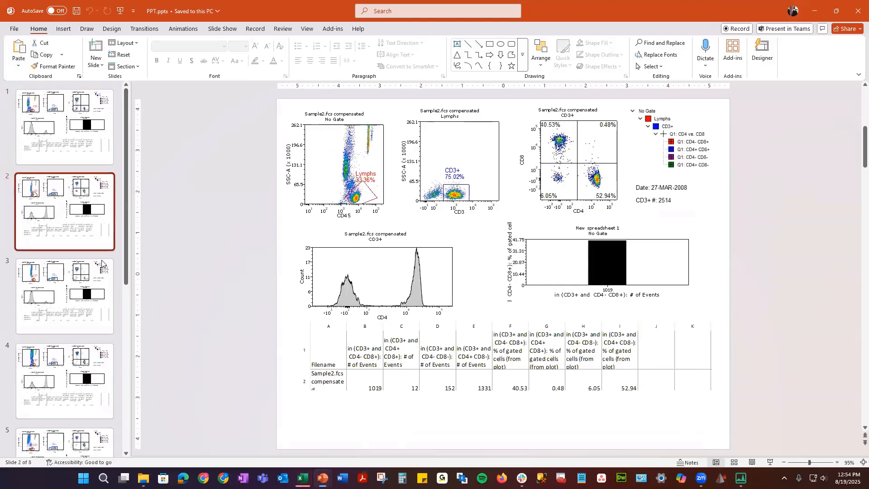
click(99, 156)
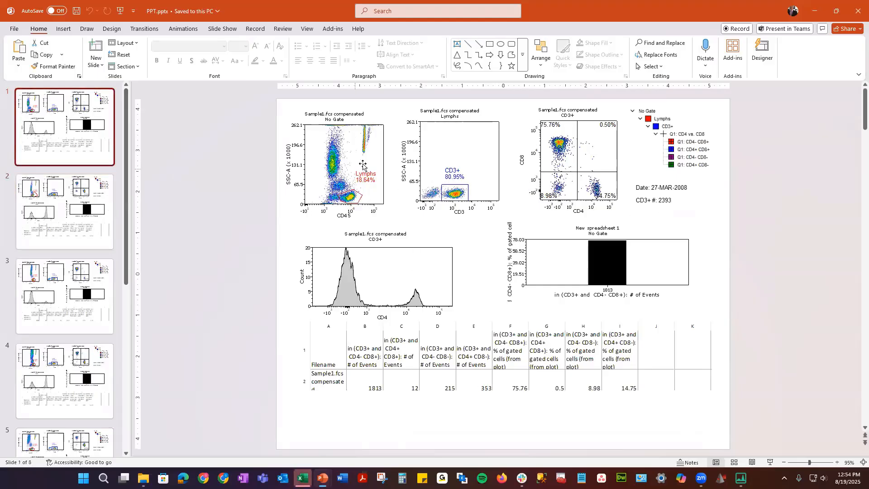
click(378, 145)
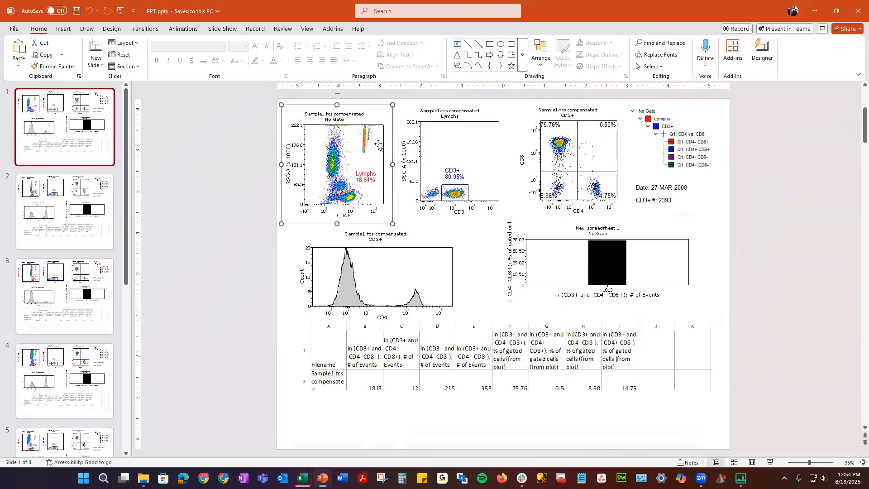